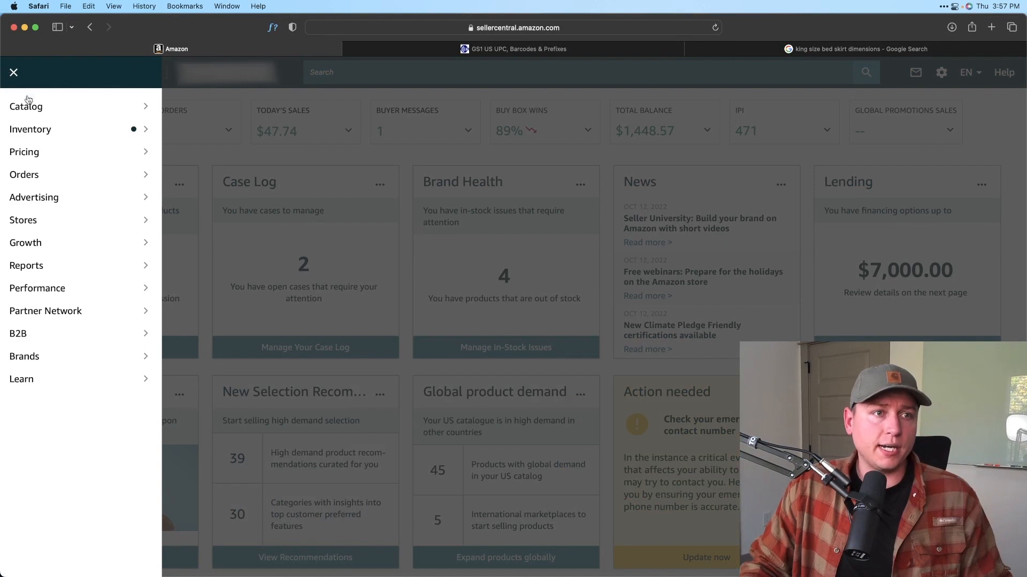
Step: Start adding a catalog product that is not yet sold on Amazon
mouse_move(28, 101)
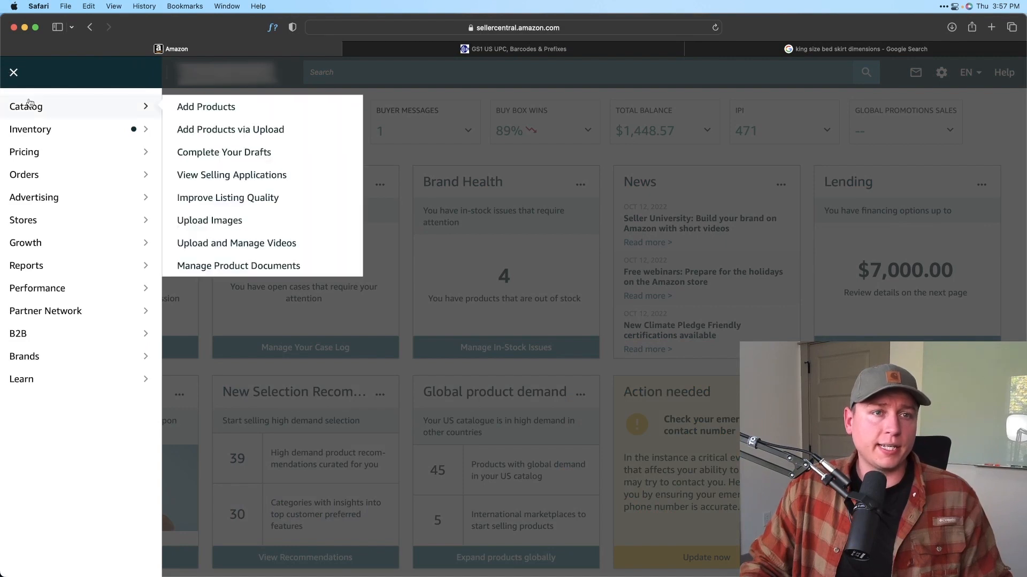
left_click(188, 109)
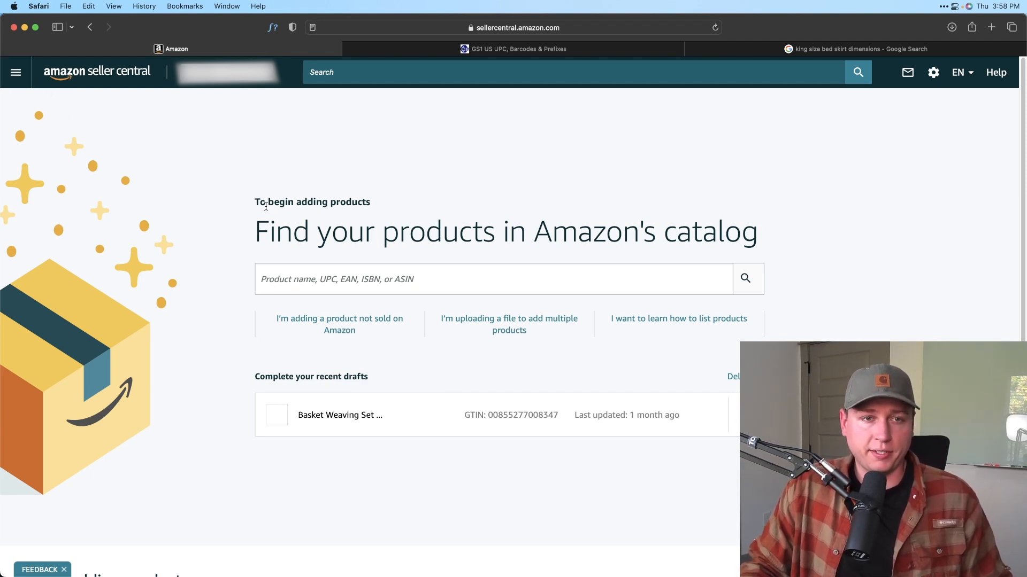
scroll(273, 203, "down", 2)
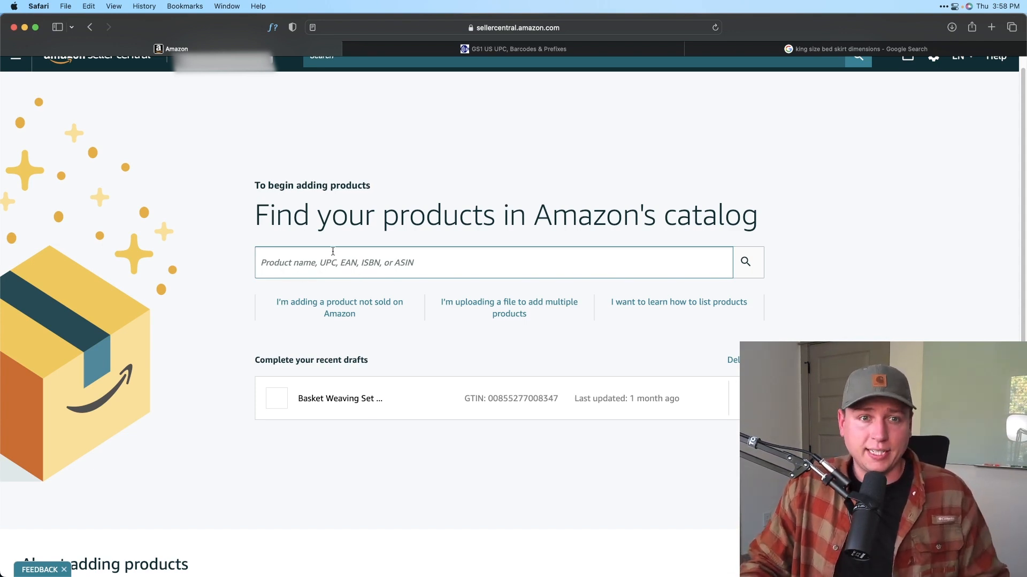
left_click(336, 310)
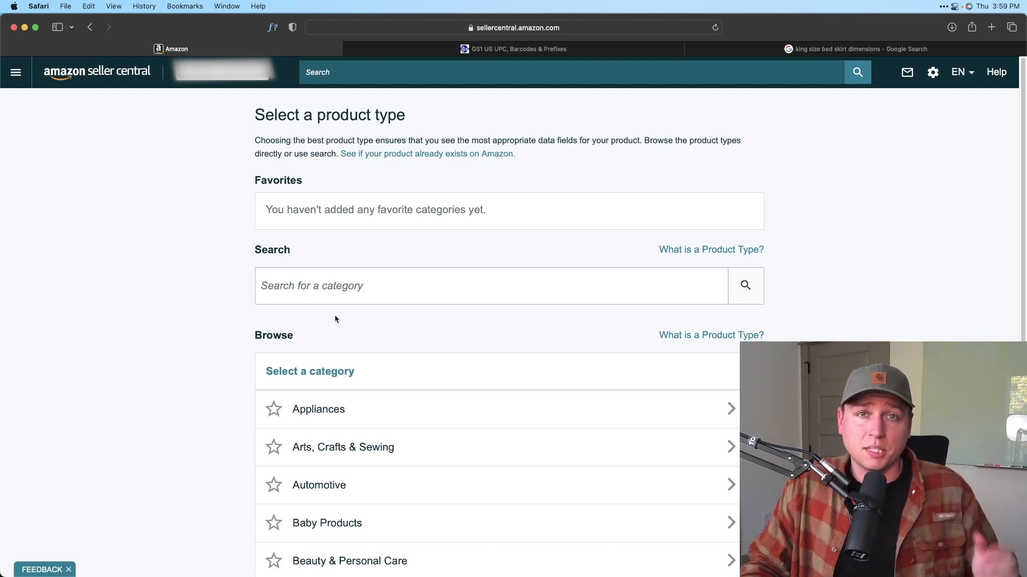
Step: Browse the product categories and select Home & Kitchen > Bedding > Bed Skirts as the product type
scroll(406, 249, "down", 1)
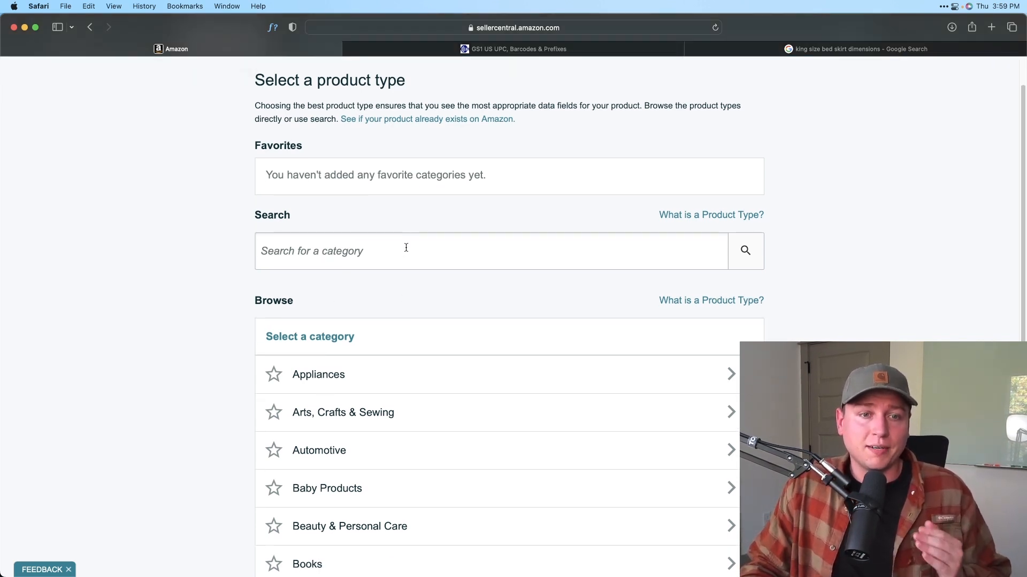
scroll(394, 296, "down", 3)
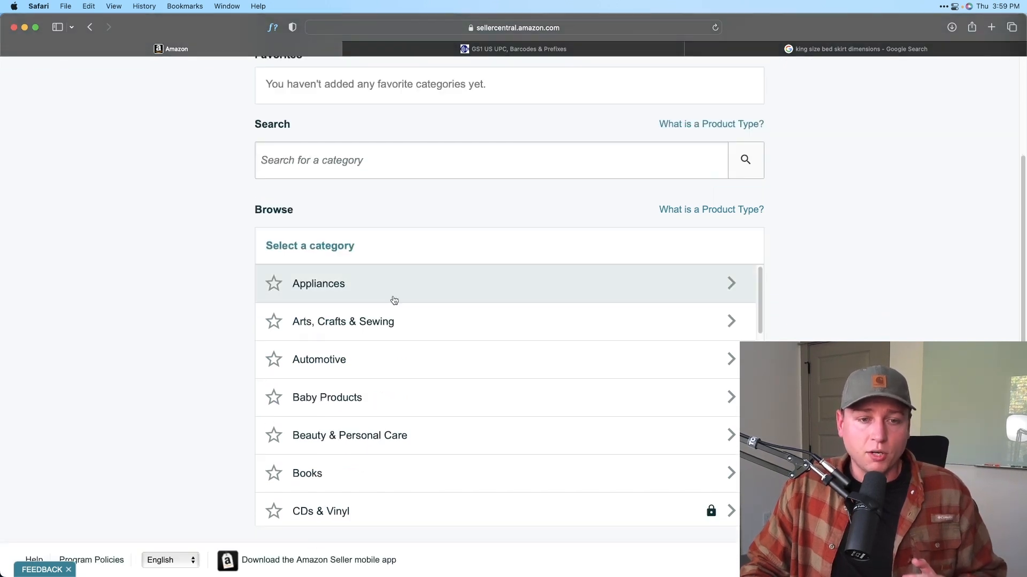
scroll(400, 378, "down", 8)
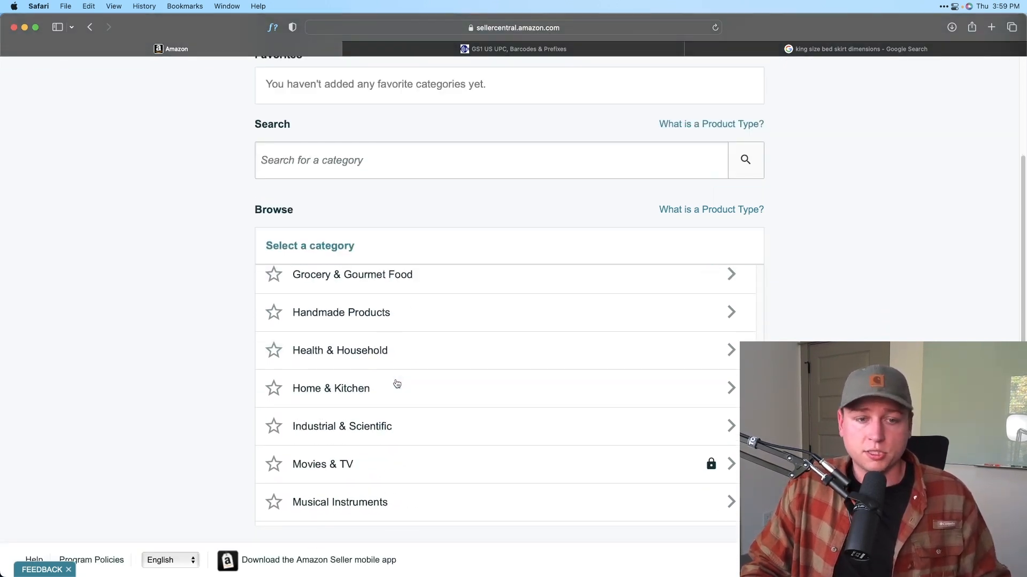
scroll(396, 384, "down", 5)
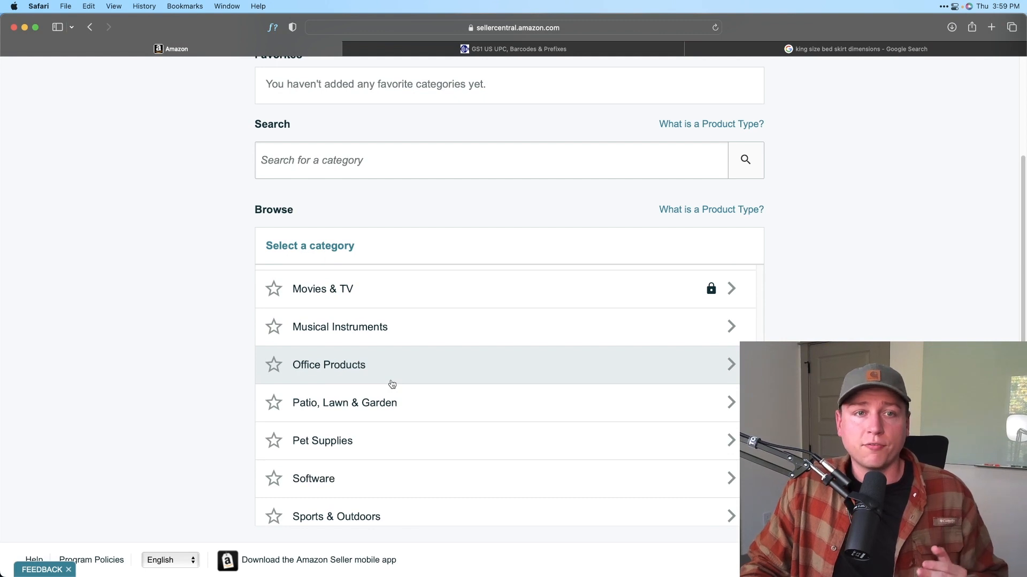
scroll(392, 383, "down", 3)
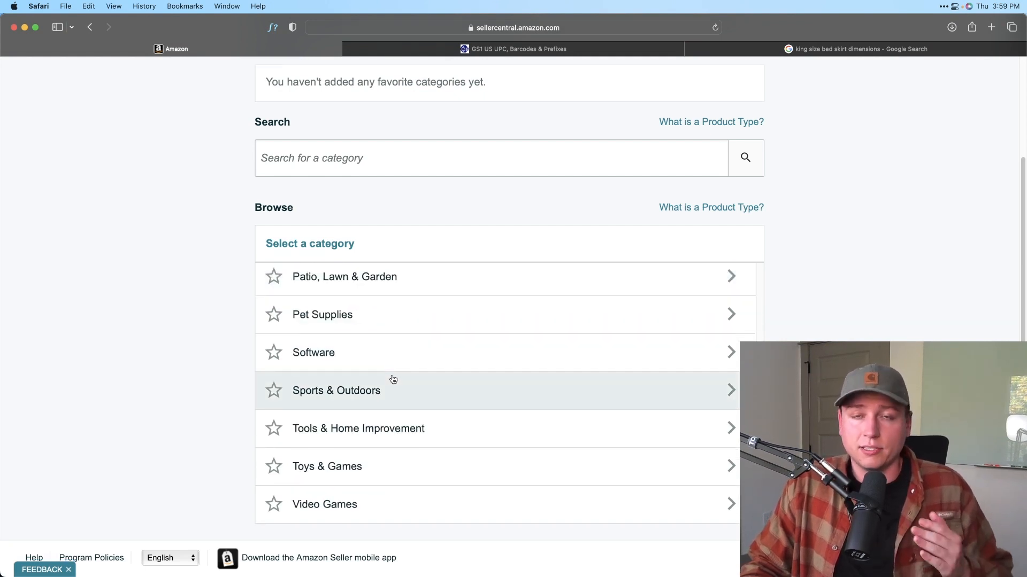
scroll(395, 378, "up", 2)
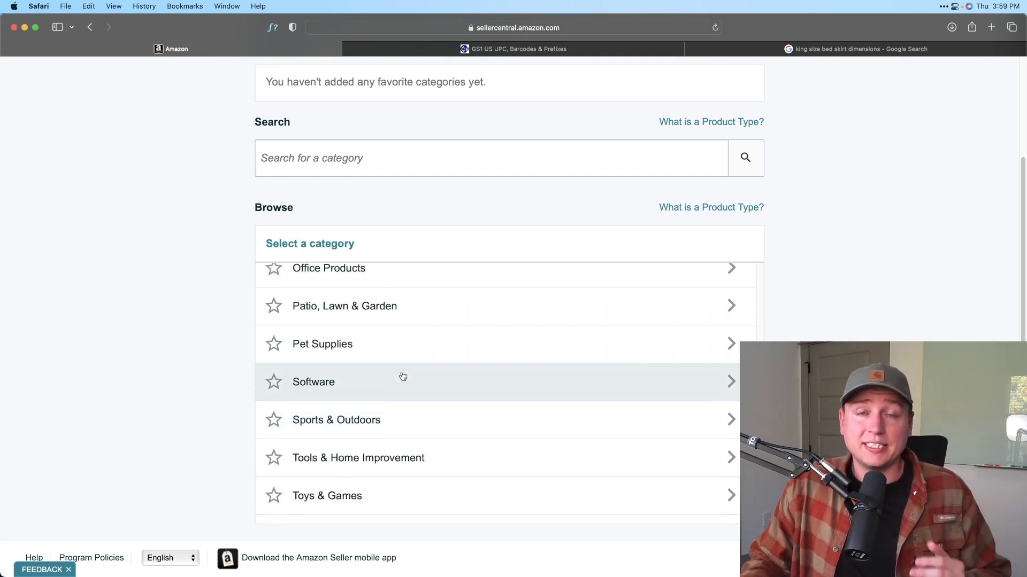
scroll(403, 376, "up", 1)
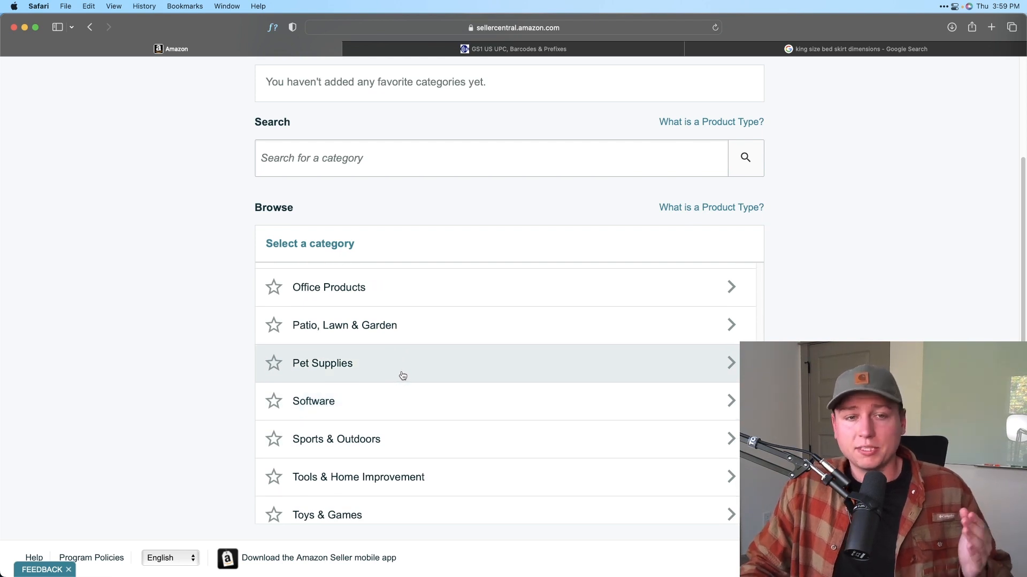
scroll(403, 376, "up", 3)
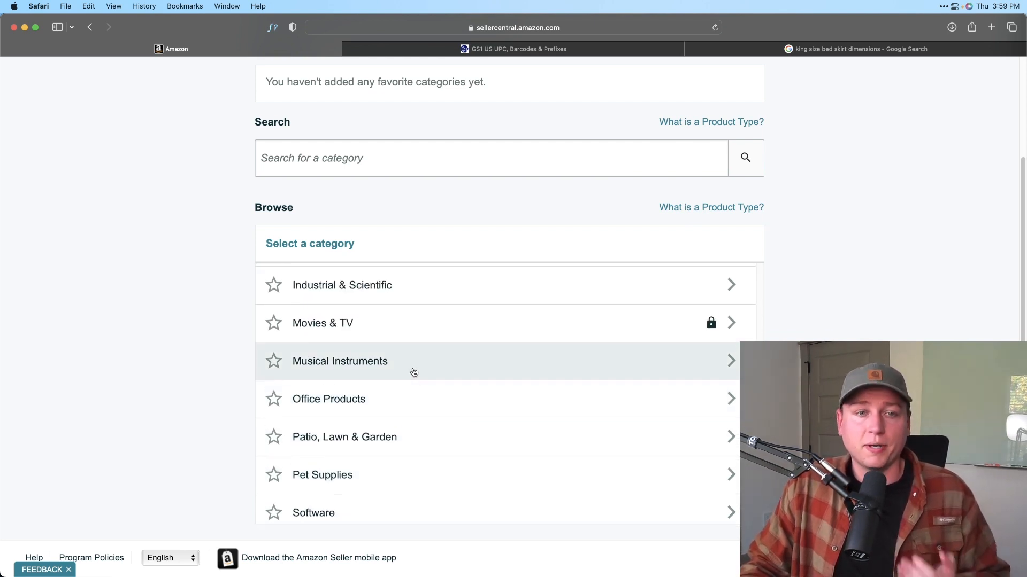
scroll(414, 374, "up", 3)
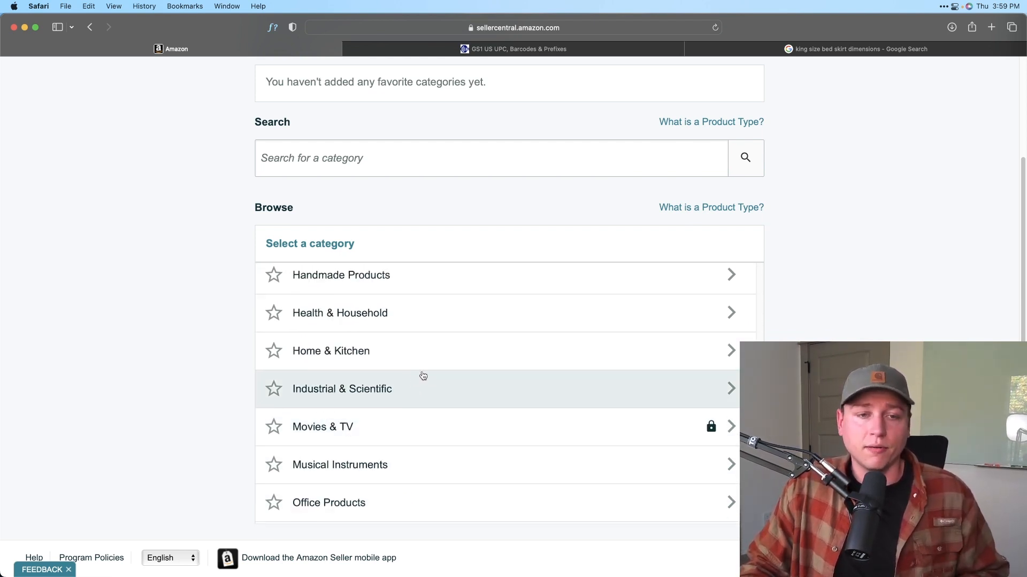
left_click(393, 353)
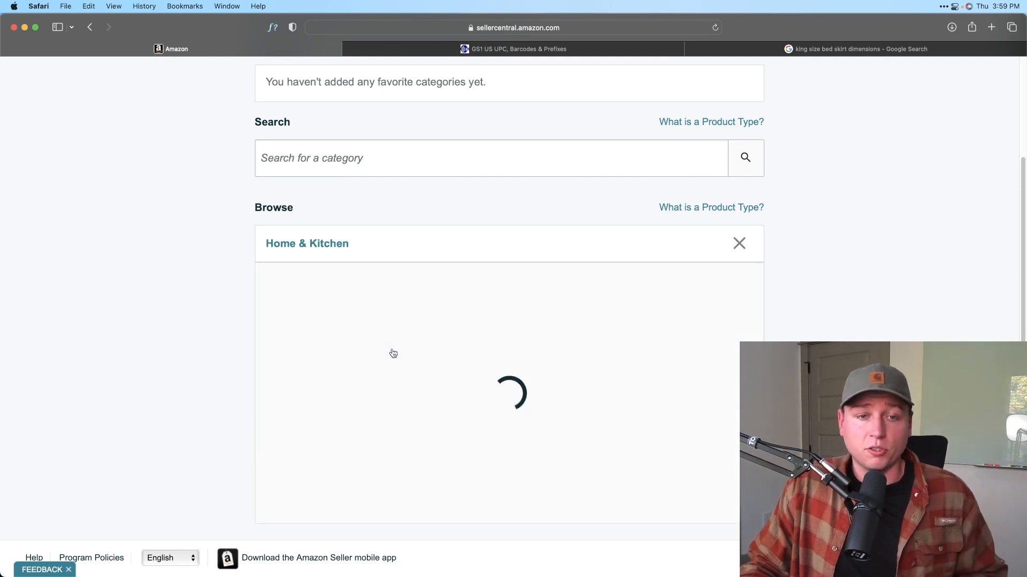
left_click(367, 319)
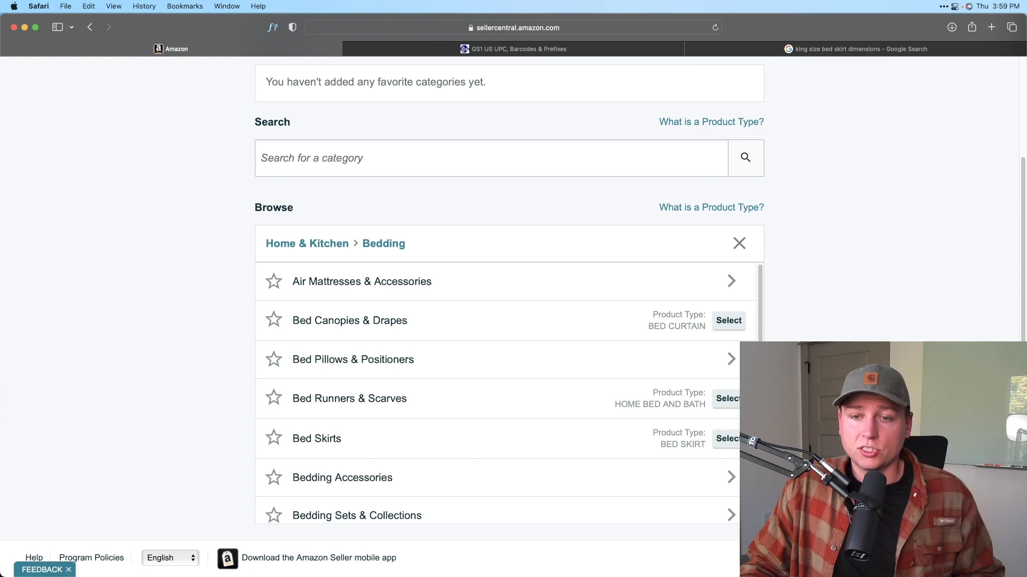
left_click(724, 438)
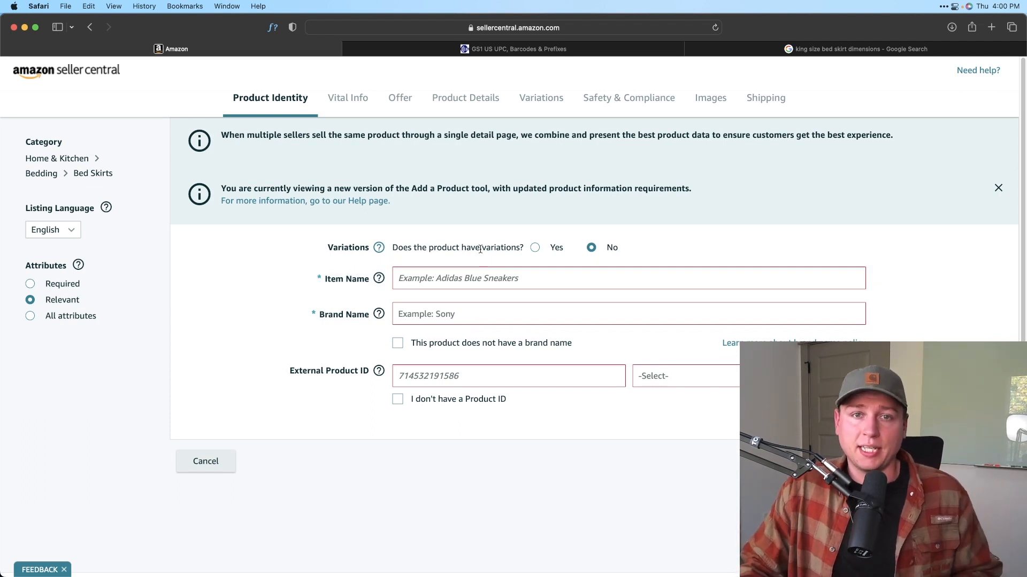
Step: Declare that the product has variations, with Color as the attribute that differs across variants
left_click(535, 247)
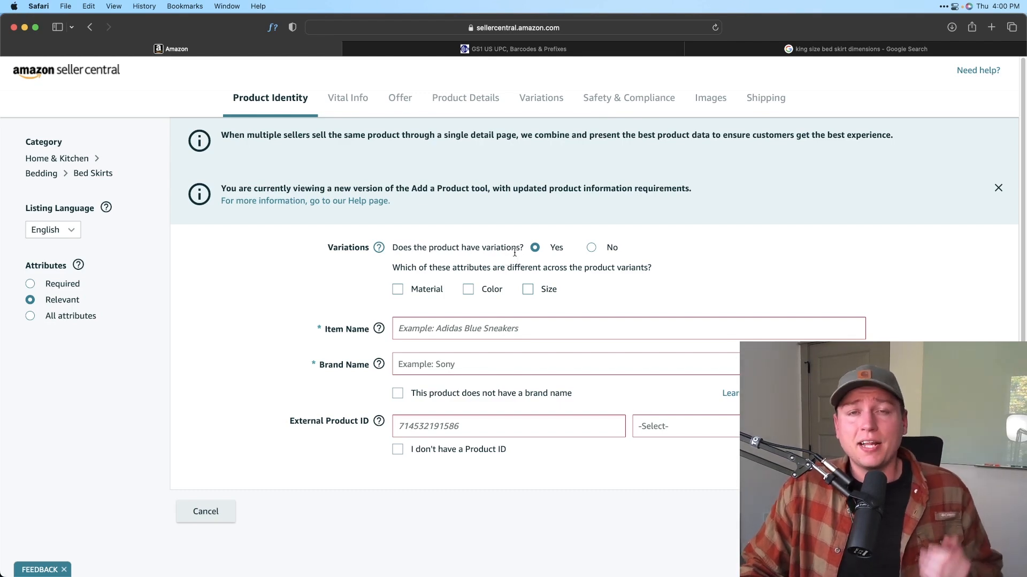
left_click(469, 294)
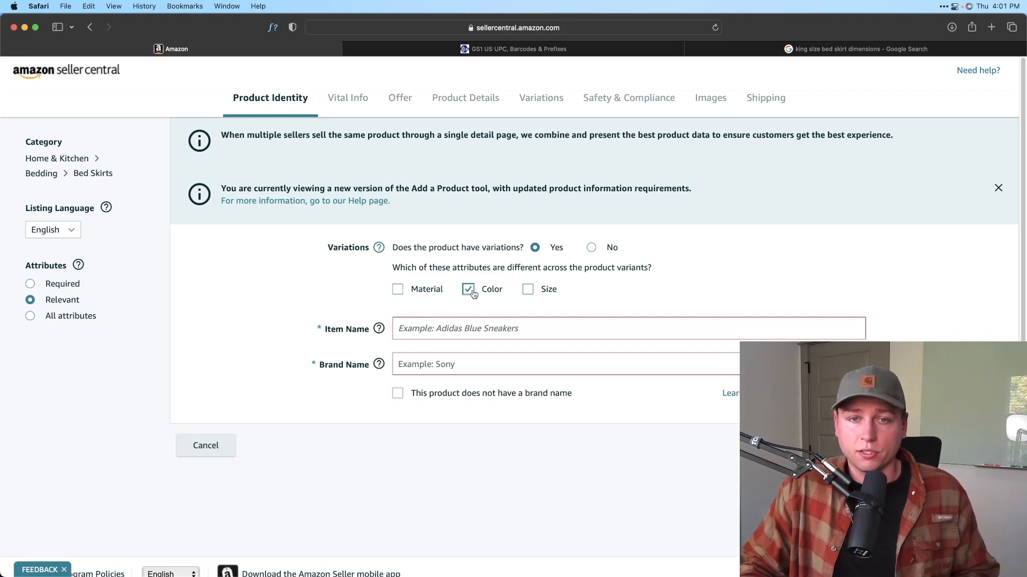
Step: Enter "Blue King Sized Bed Skirting" as the item name
scroll(472, 295, "down", 2)
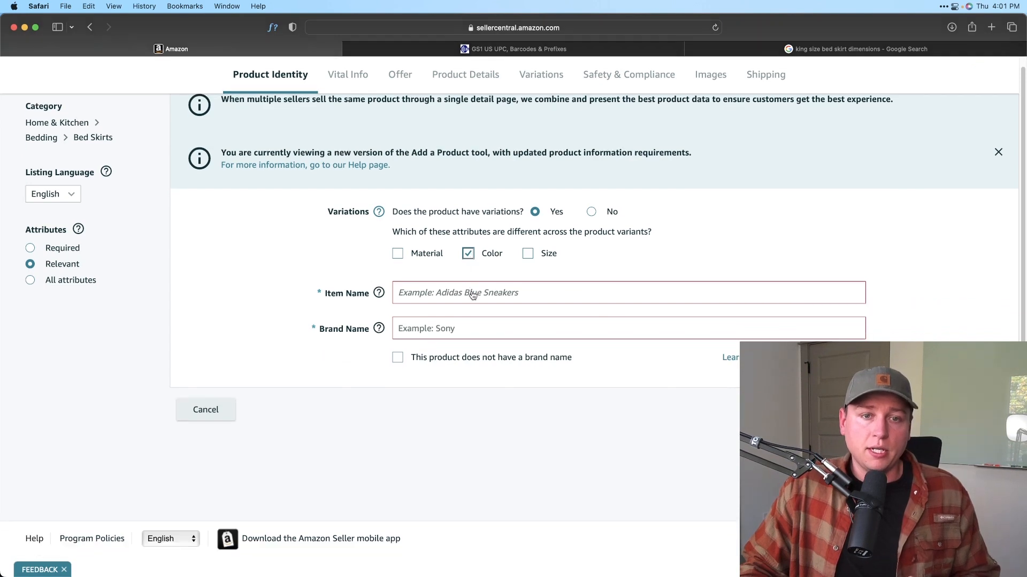
left_click(418, 295)
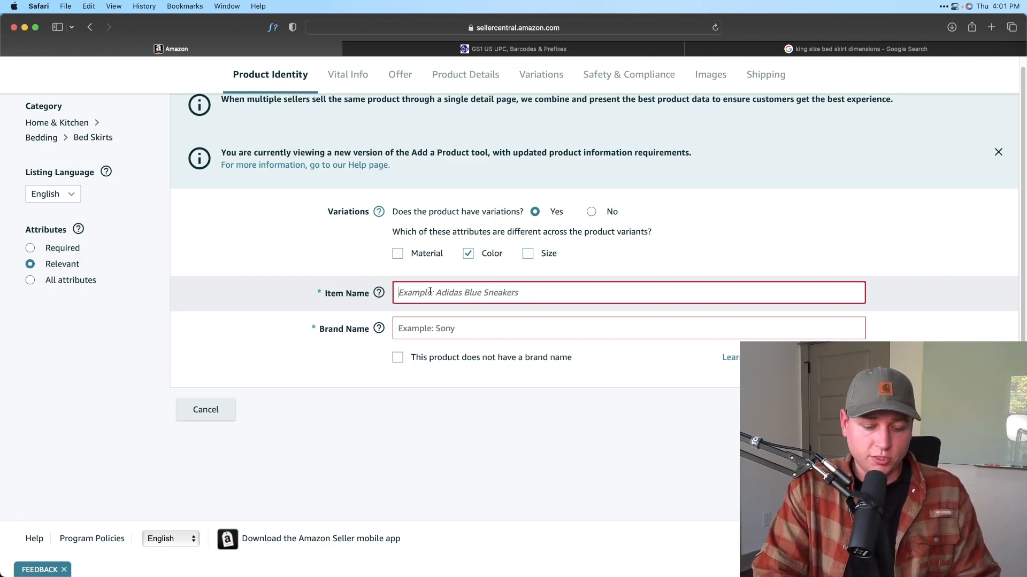
type("Blue")
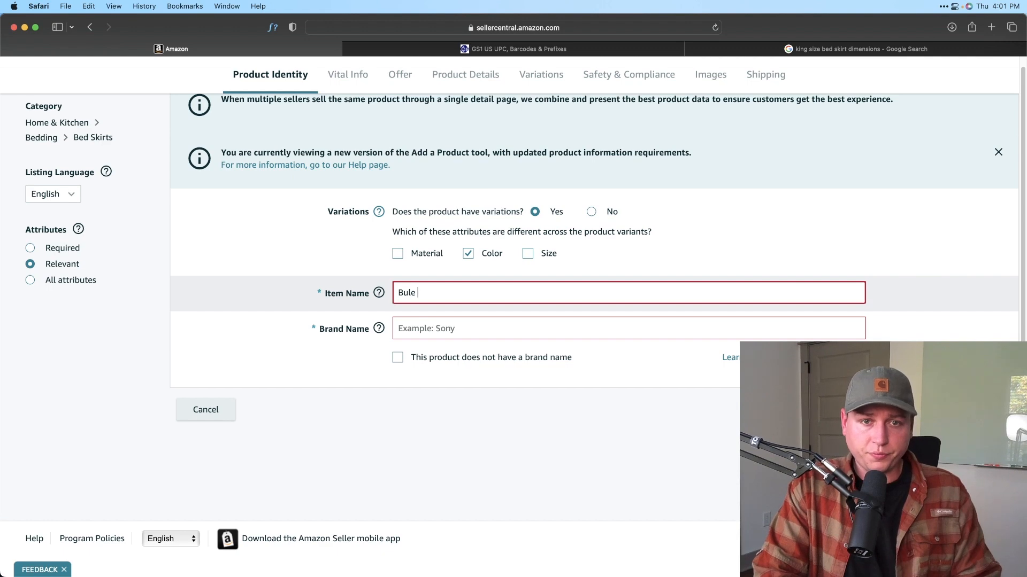
key("BackSpace")
key("BackSpace")
key("BackSpace")
type("lue King ")
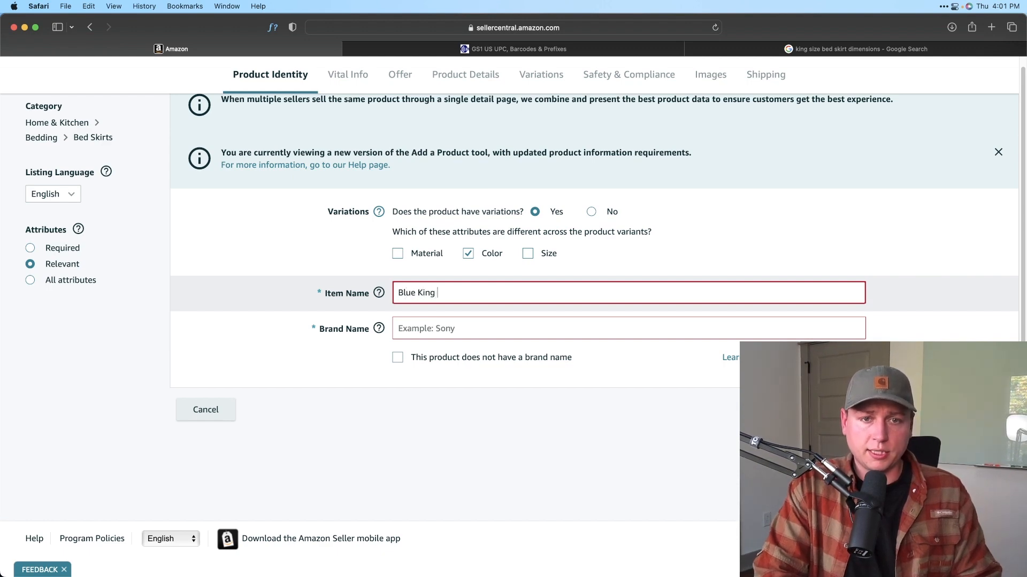
type("Sized B")
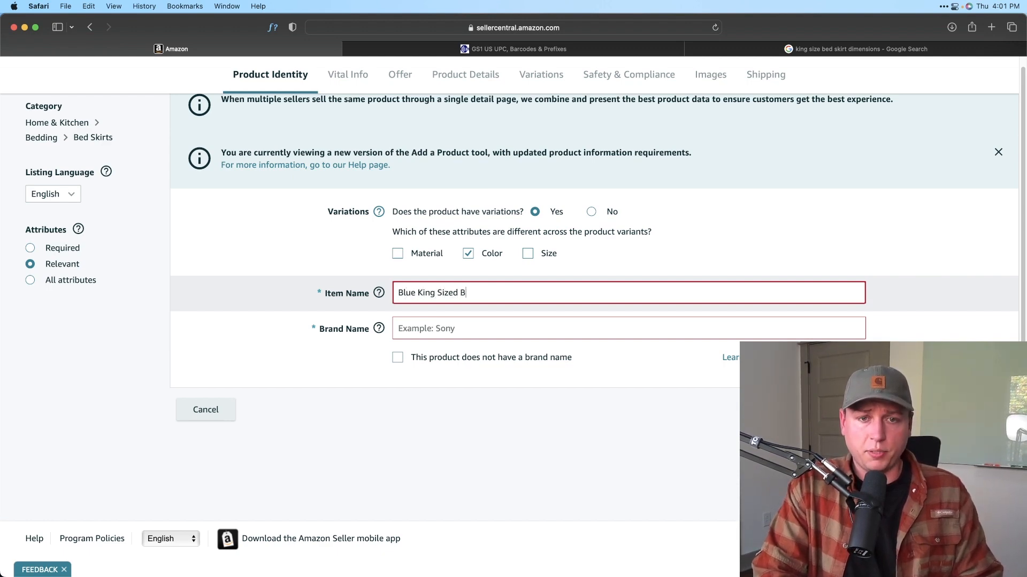
type("ed Skirting")
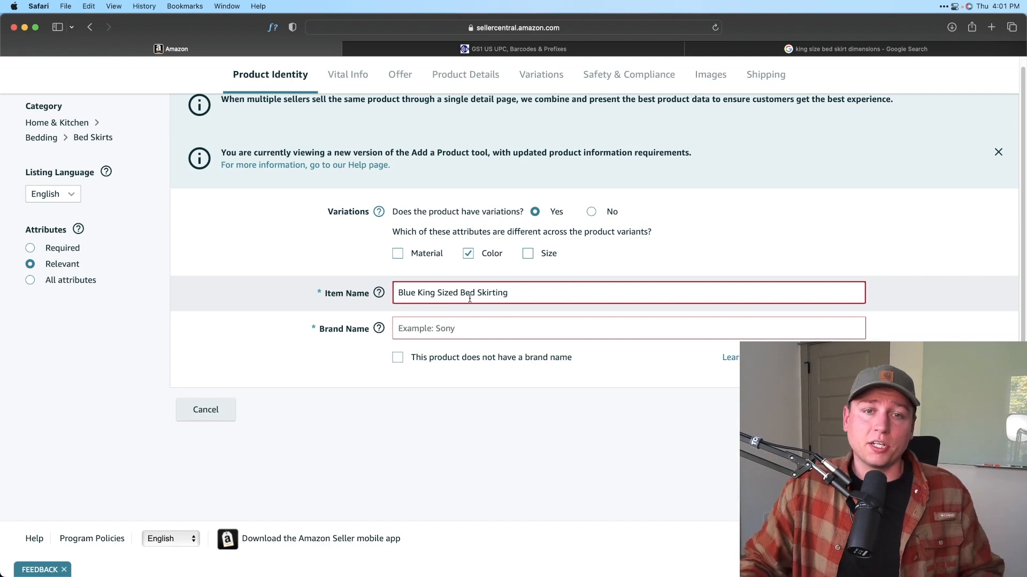
Step: Enter "The Unique Jimmy" as the brand name and return to the end of the item name
left_click(485, 328)
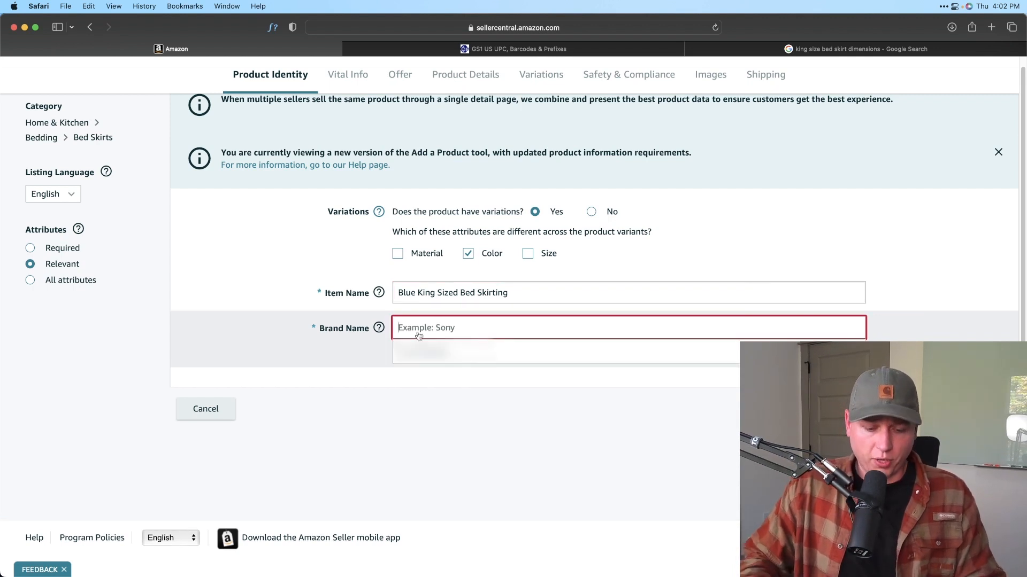
type("The ")
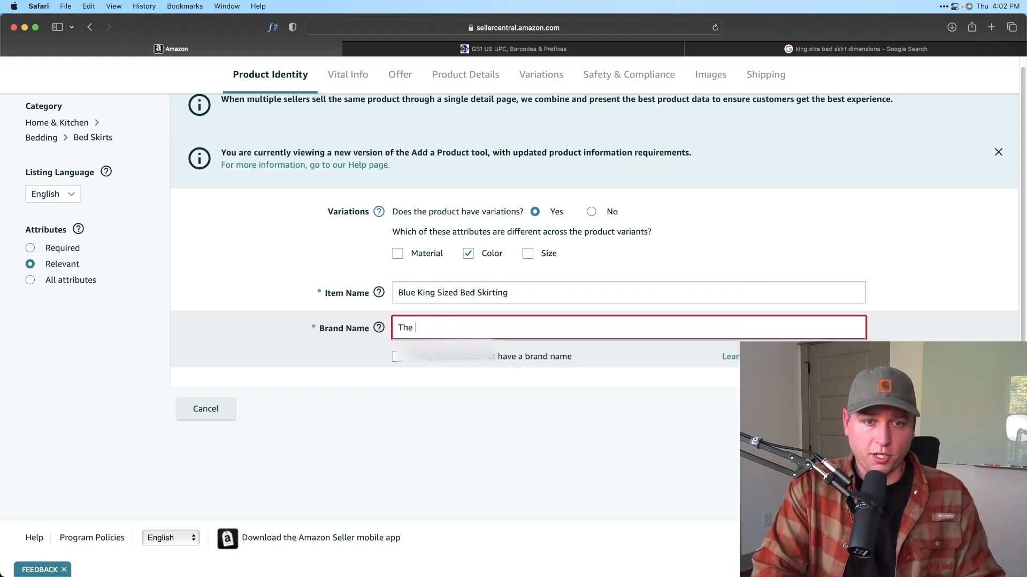
type("Unique Jimmy")
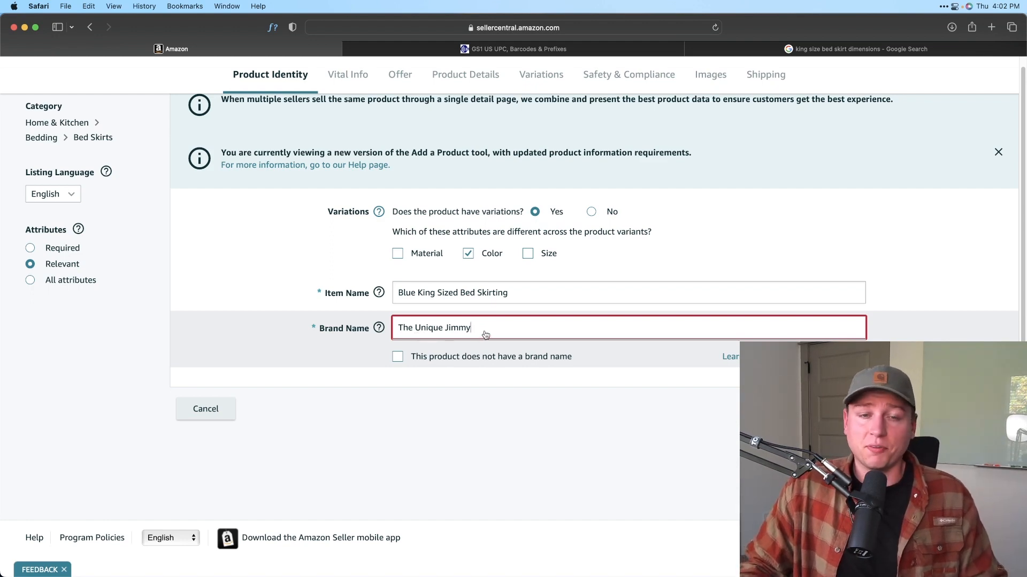
left_click(522, 293)
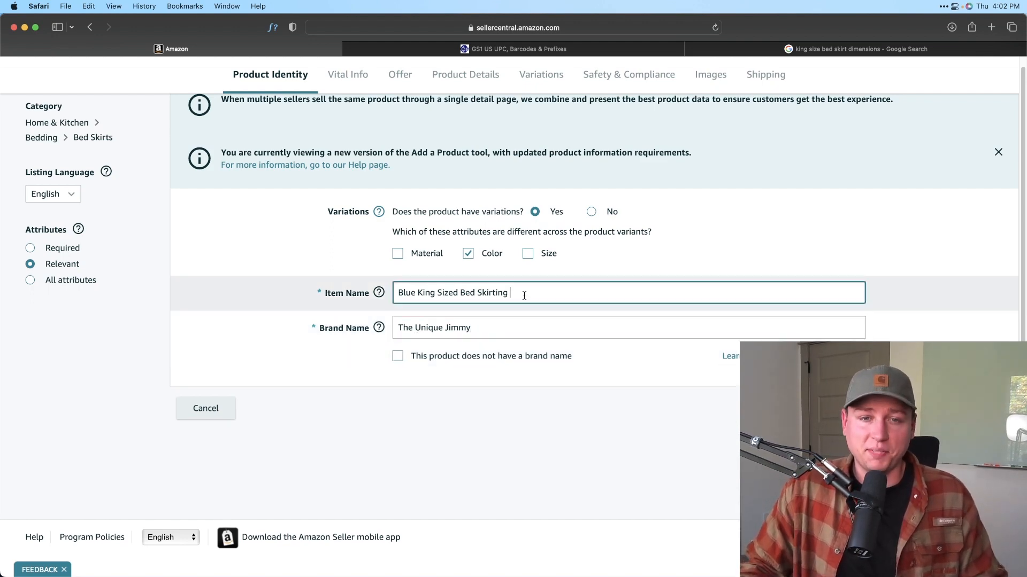
scroll(476, 342, "up", 1)
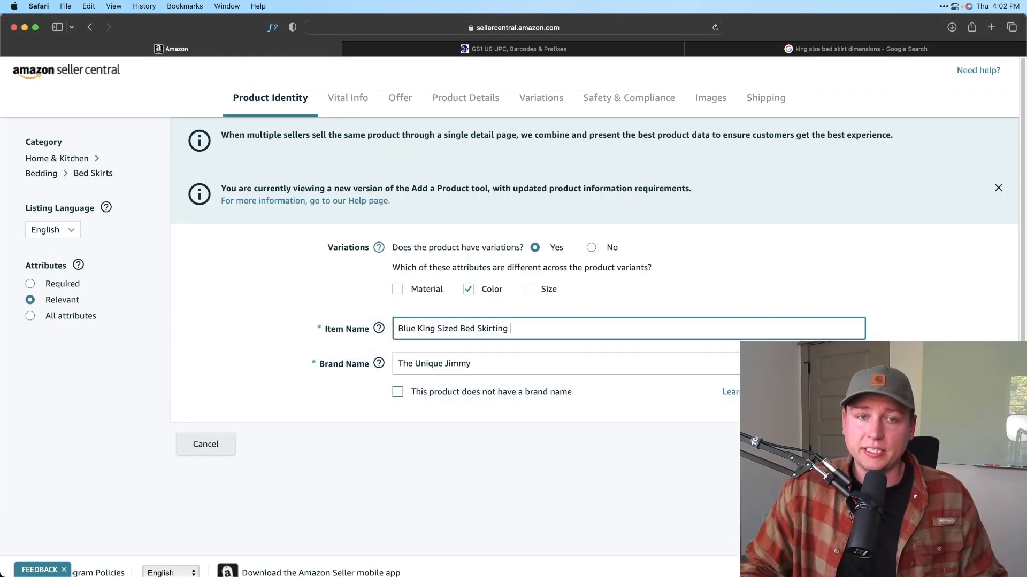
scroll(390, 332, "down", 2)
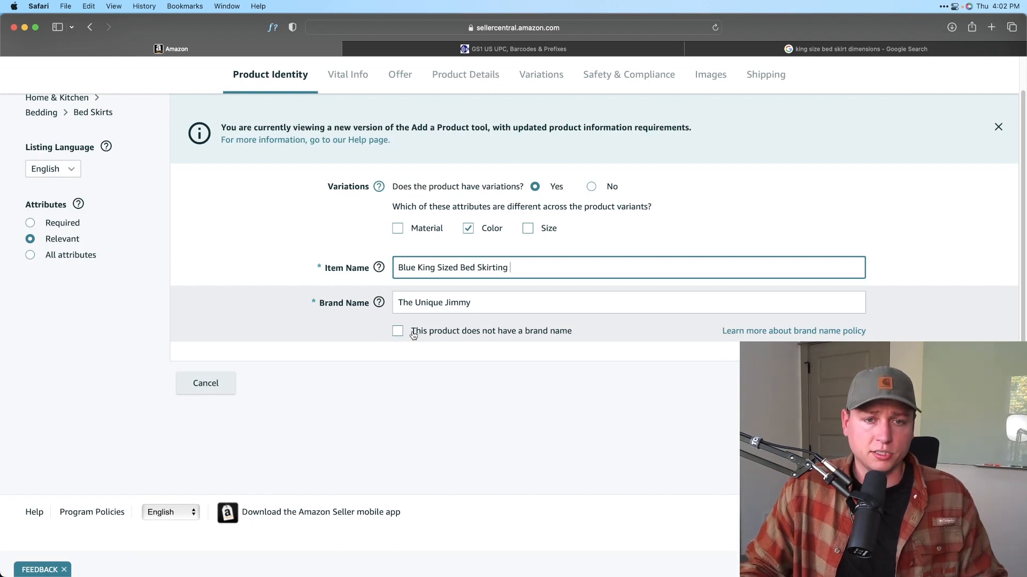
Step: Mark the product as having no brand name and clear that option again
left_click_drag(412, 334, 573, 333)
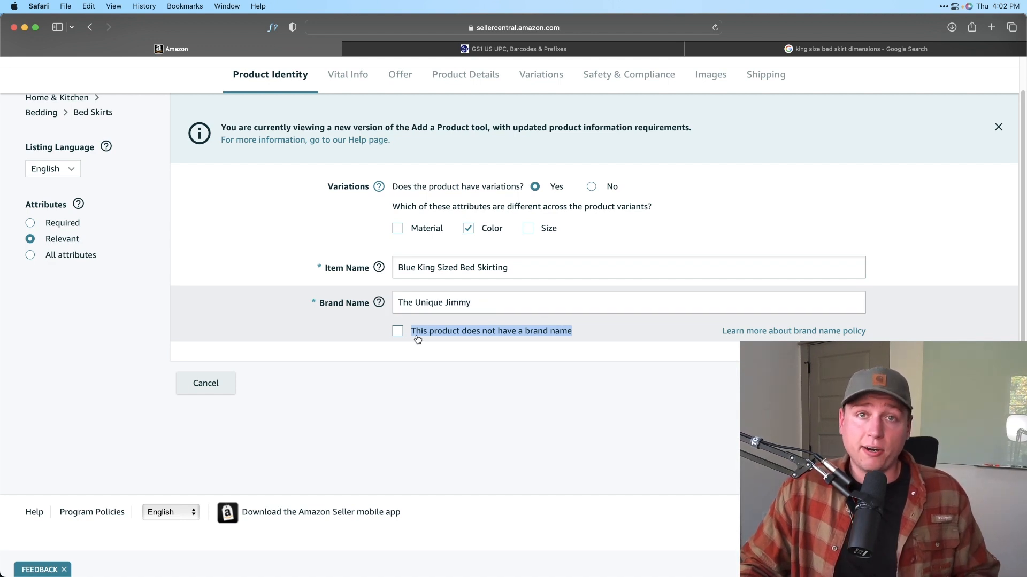
left_click(398, 332)
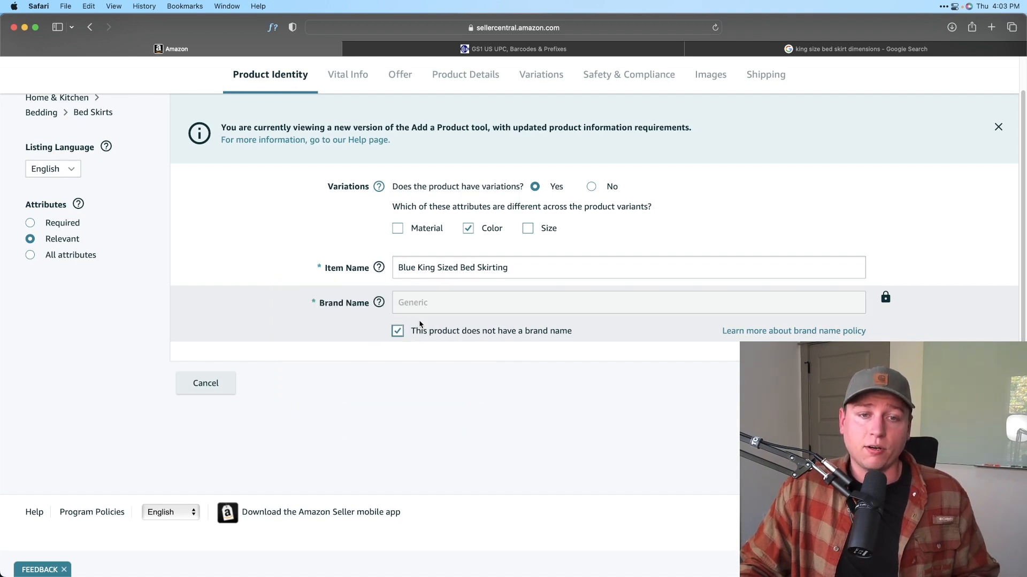
left_click(403, 331)
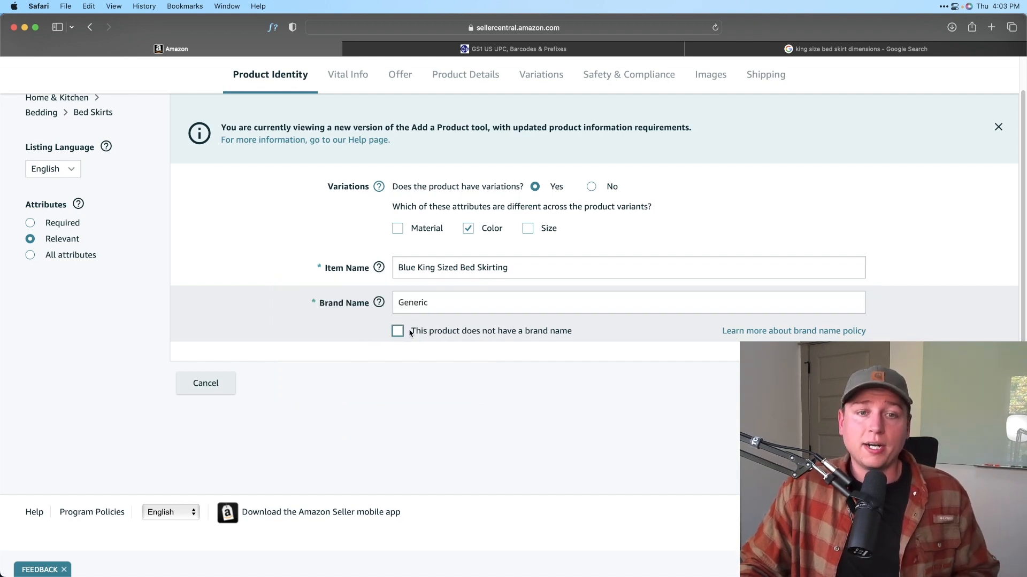
Step: Replace the brand name with "The Unique Jimmy" again
left_click(435, 304)
double_click(437, 307)
type("The Unique")
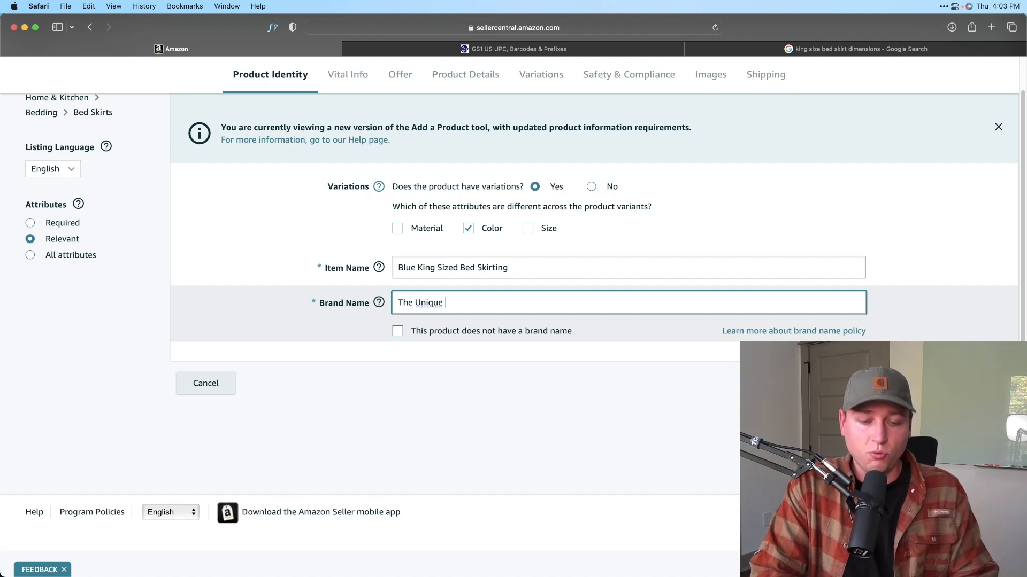
type("Jimmy")
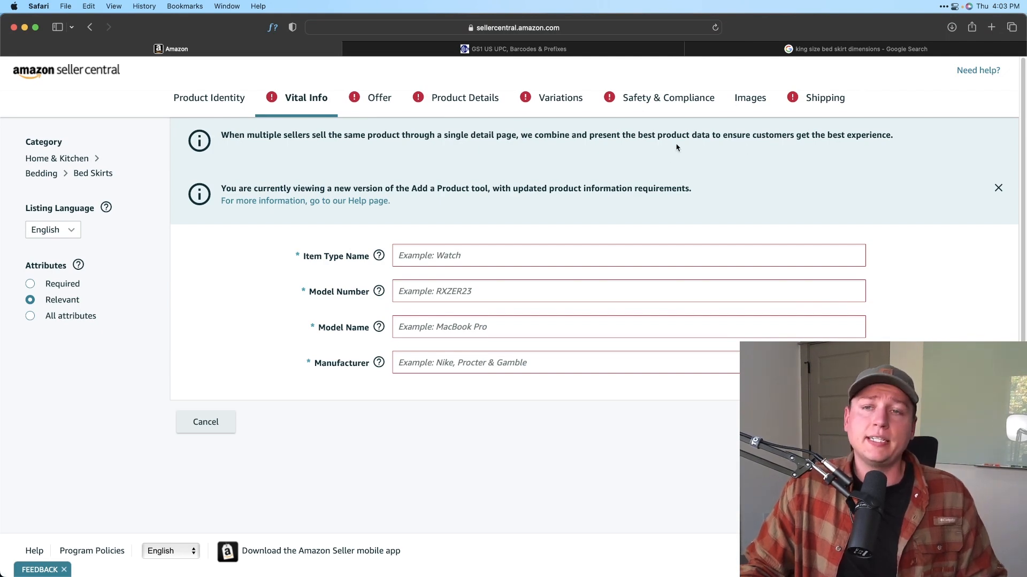
Step: Read the guidance for the item type name and enter "Blue King Sized Bedding Skirt" as its value
mouse_move(434, 245)
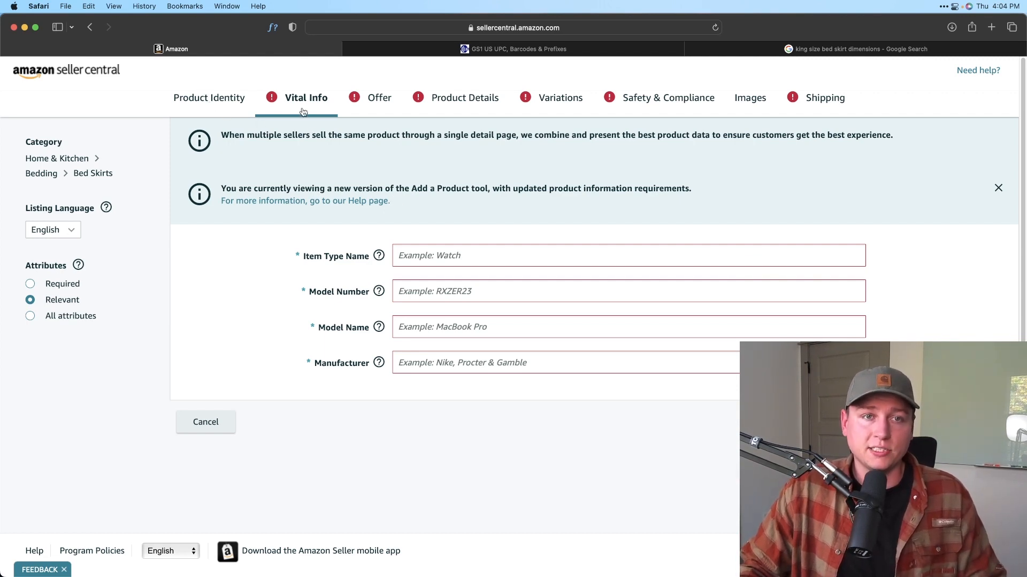
mouse_move(382, 259)
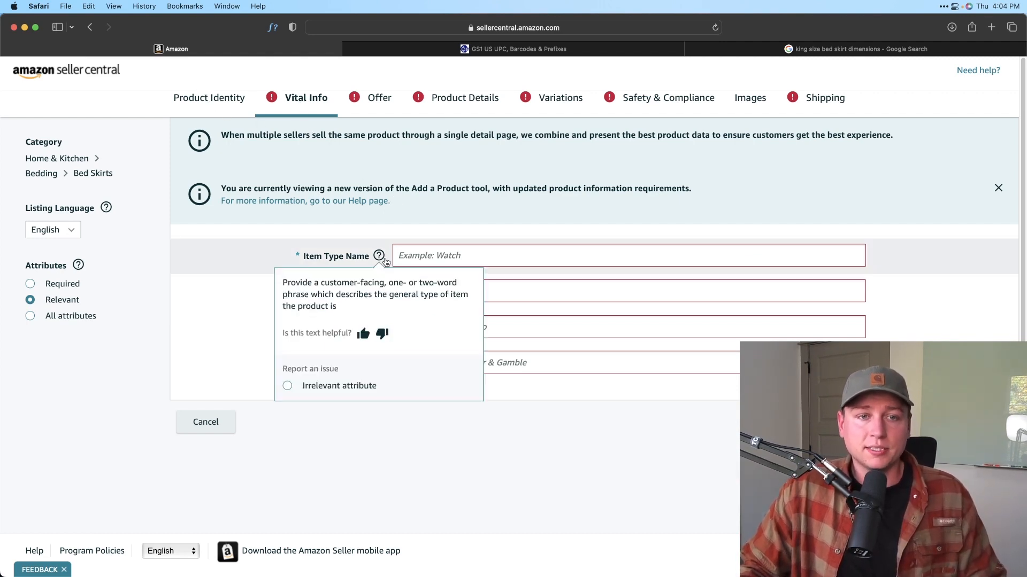
left_click(418, 254)
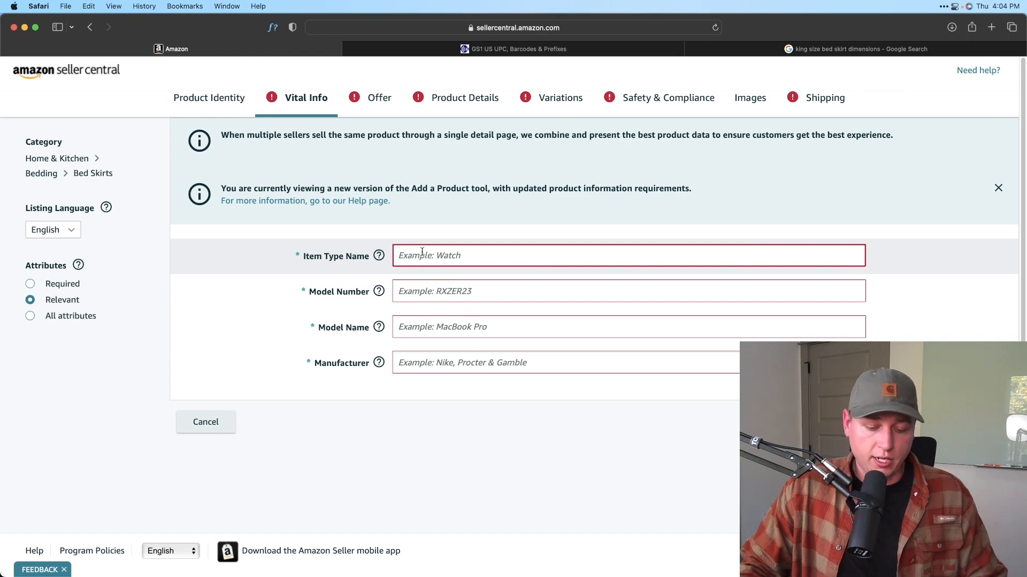
type("Blue Kin")
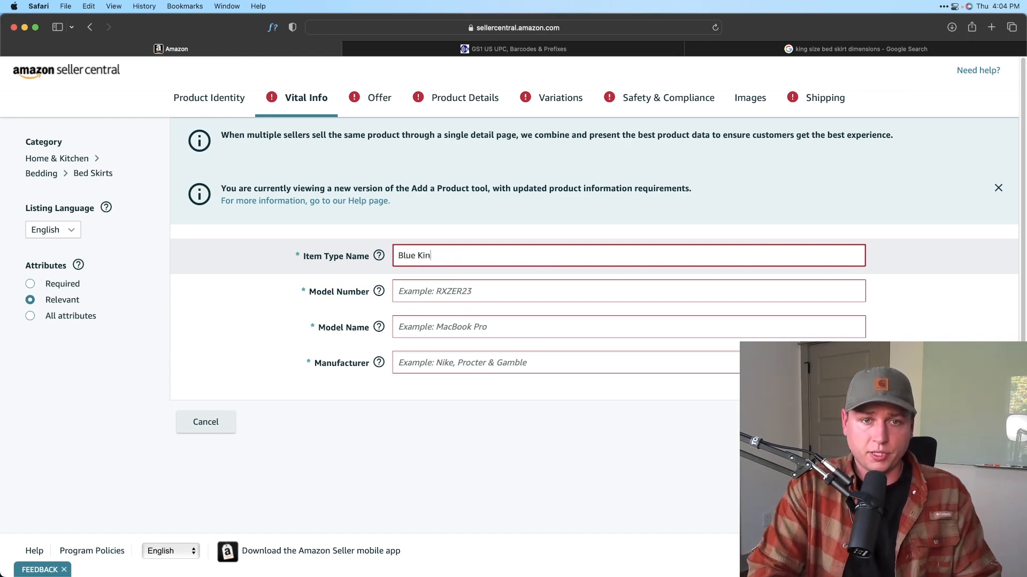
type("g Sized Be")
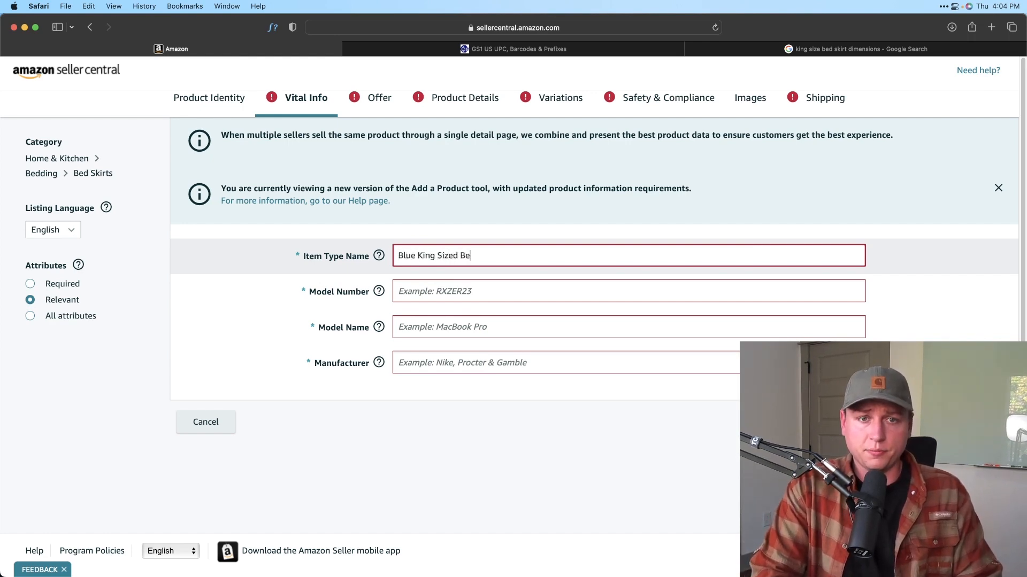
type("dding Skirt")
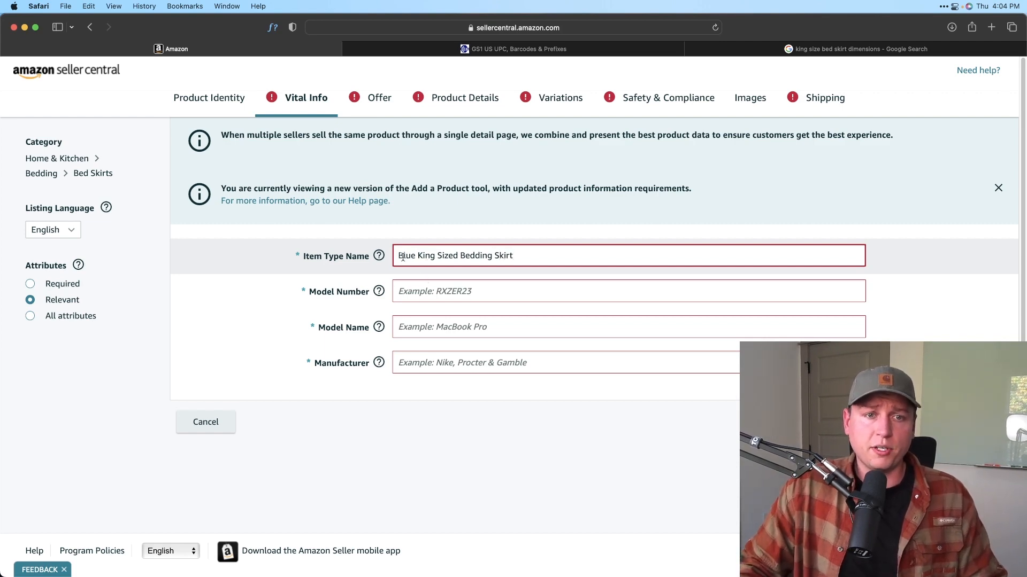
Step: Enter "BlueKingSized" as the model number
key("Tab")
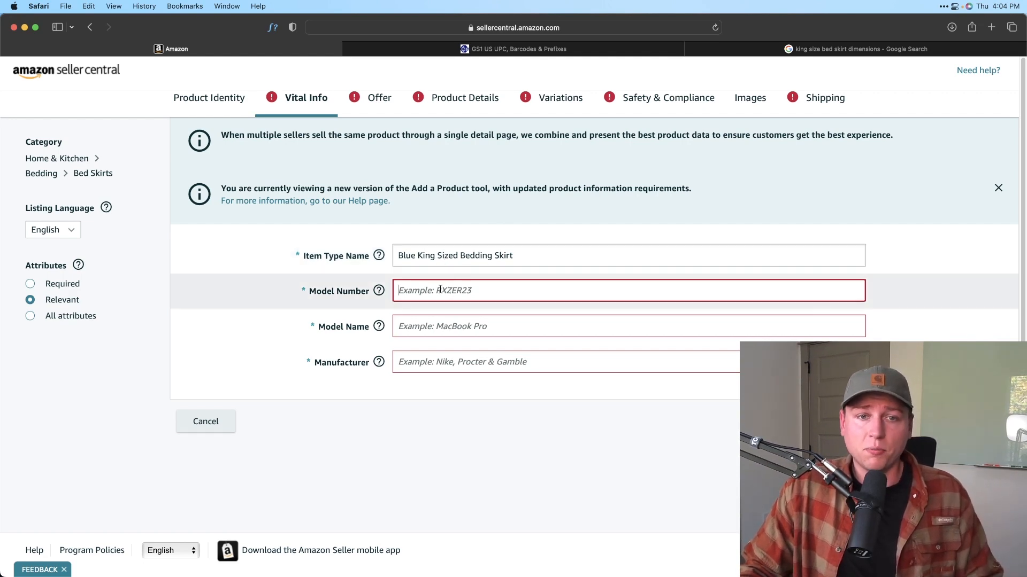
type("1")
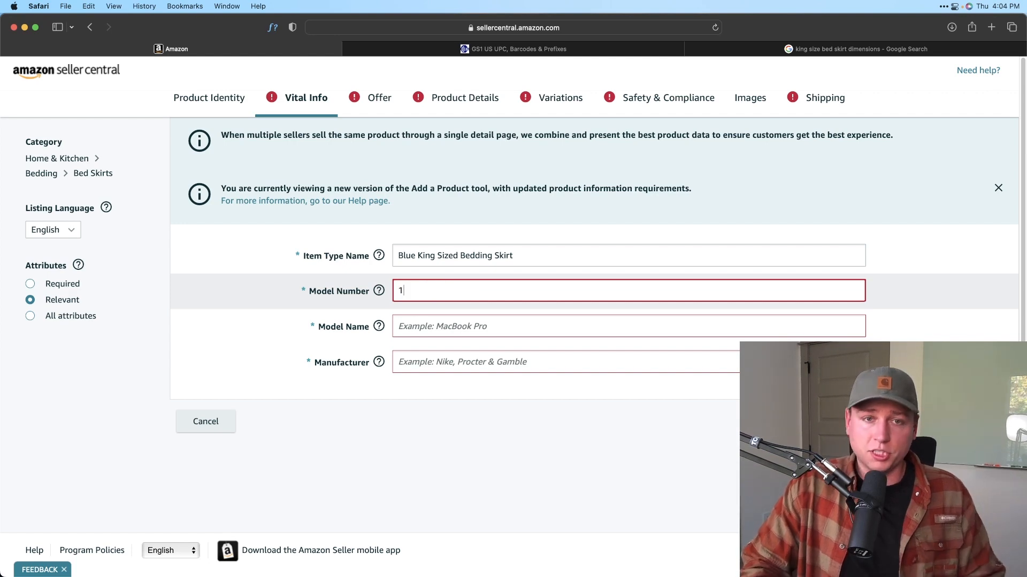
key("BackSpace")
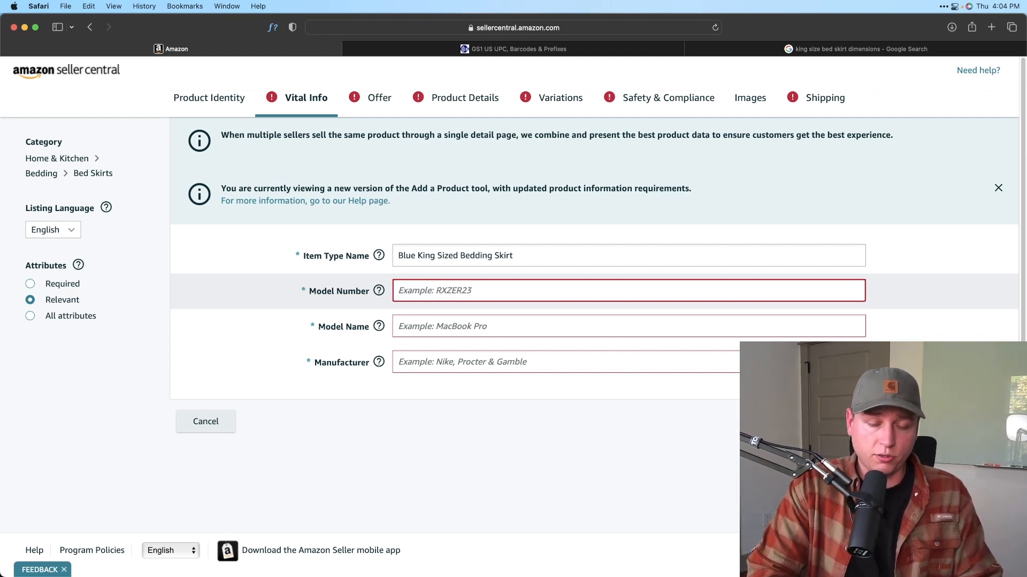
type("Blue")
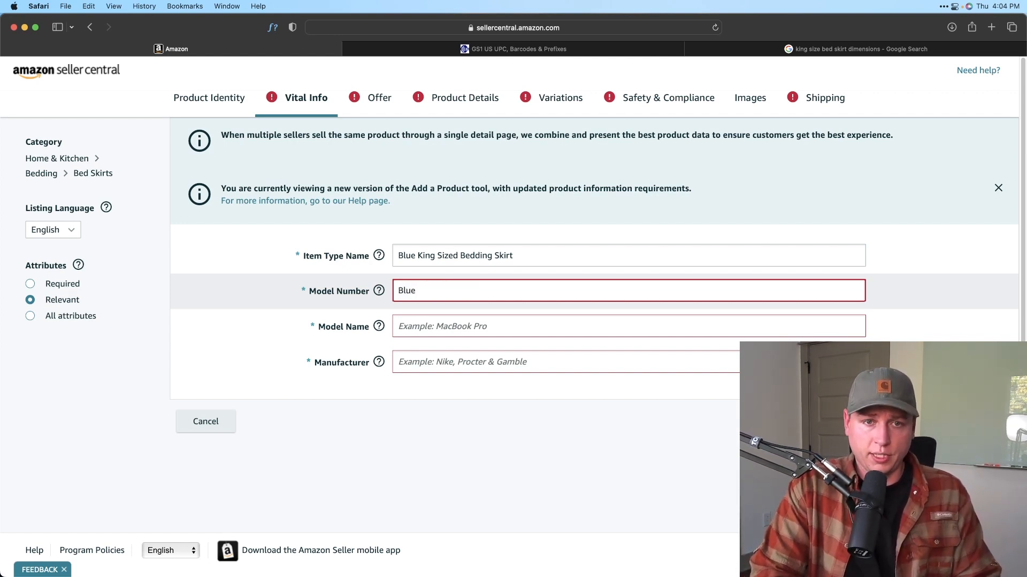
type("KingSized")
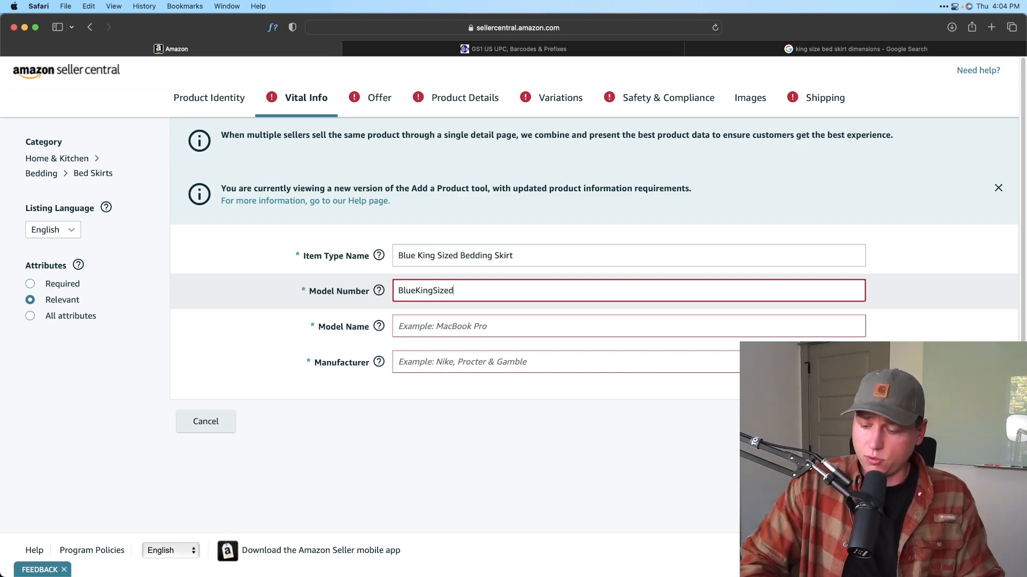
type("1")
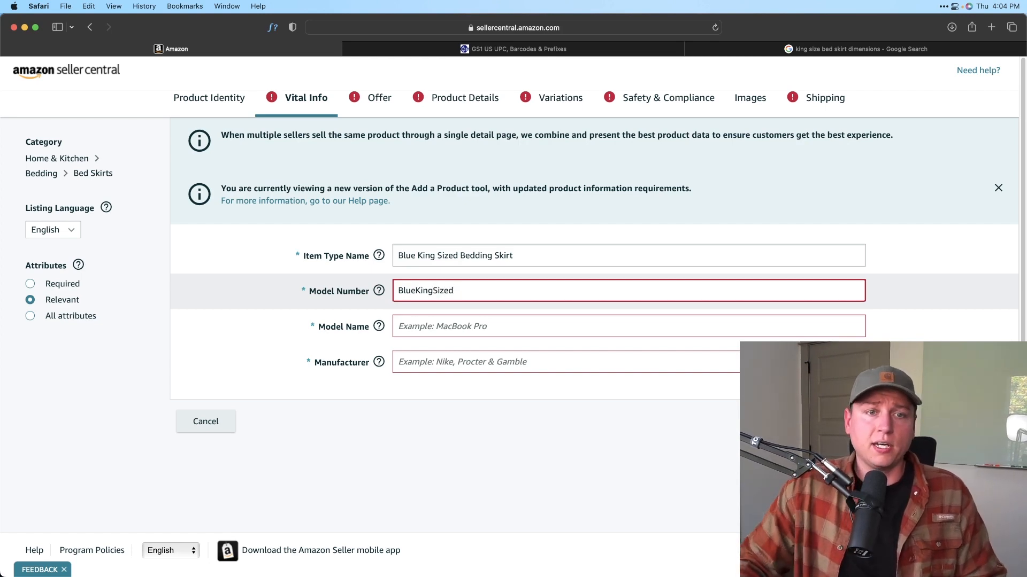
Step: Enter "Blue King Sized Traditional" as the model name
left_click(452, 323)
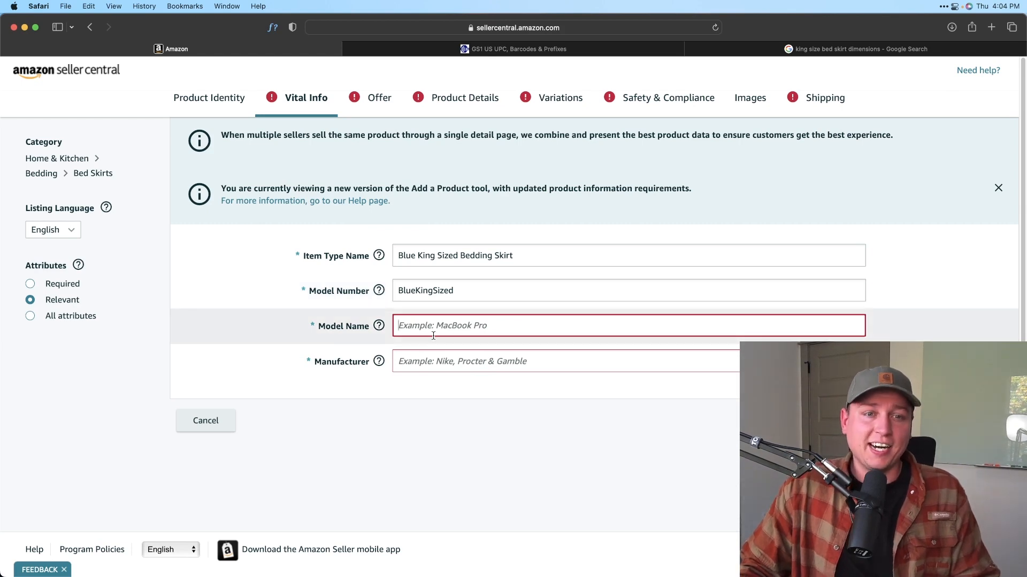
left_click(448, 324)
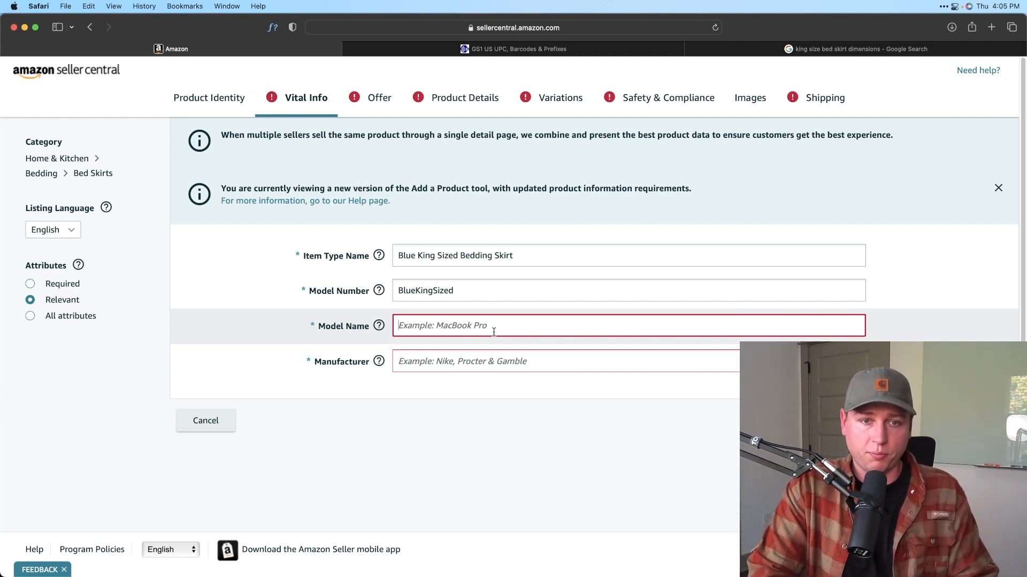
type("Blue K")
key("BackSpace")
key("BackSpace")
key("BackSpace")
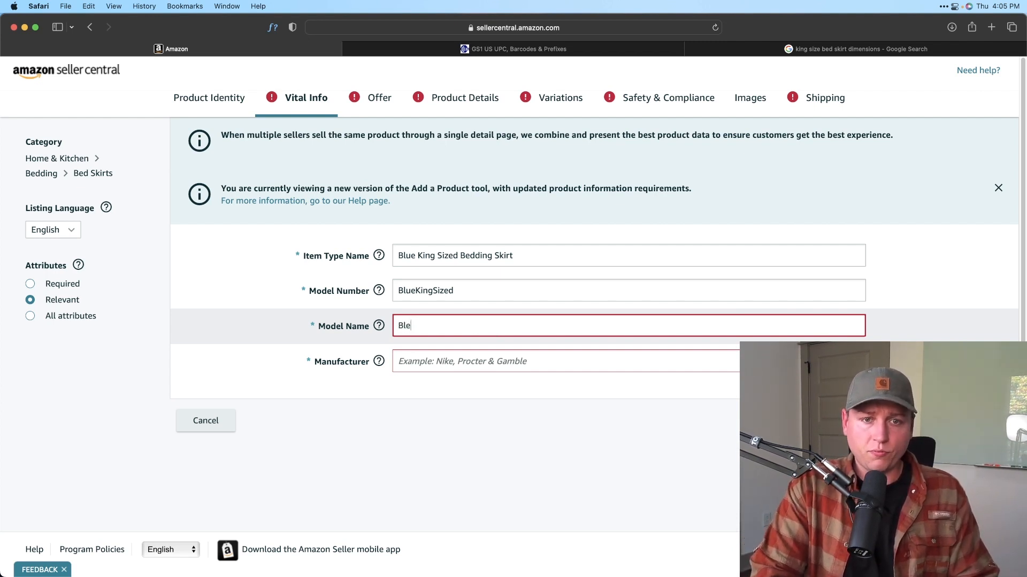
type("ue King Sized T")
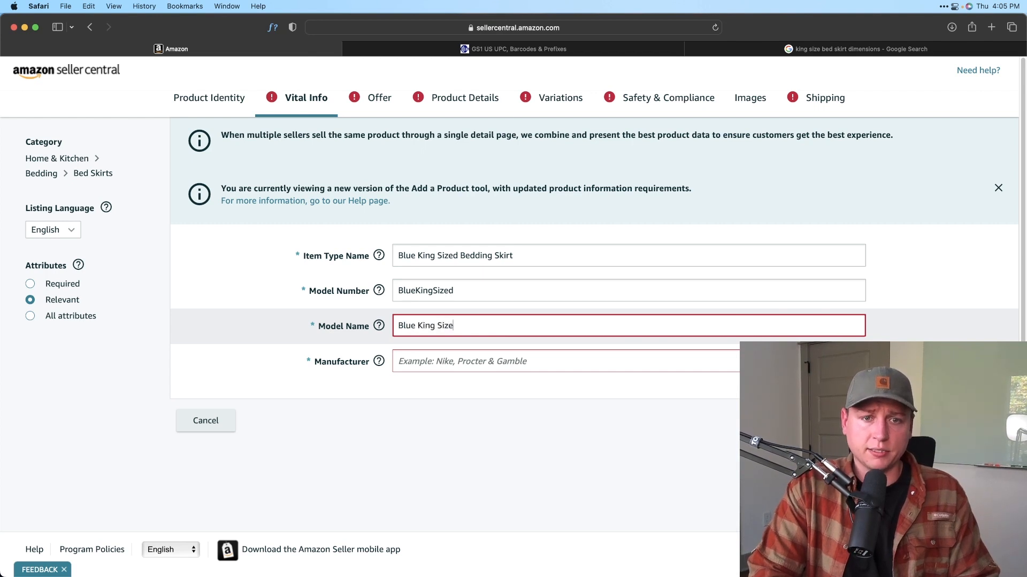
type("raditional")
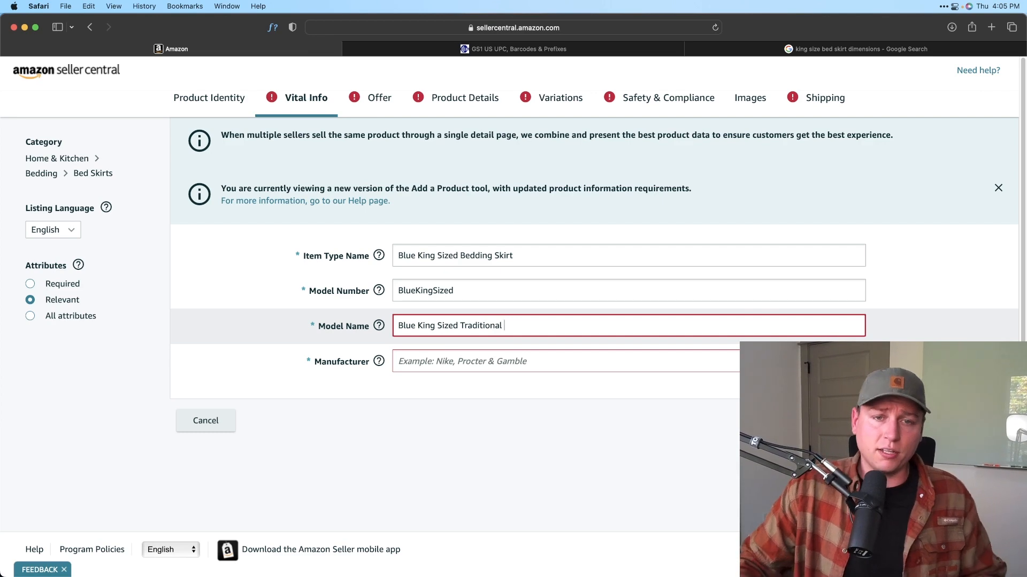
Step: Enter "The Unique Jimmy" as the manufacturer
left_click(502, 360)
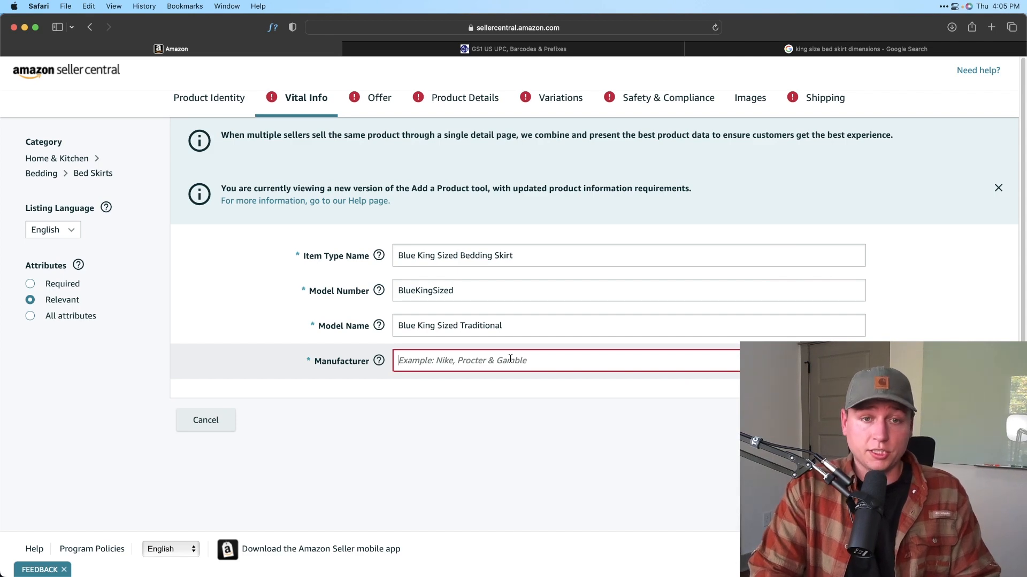
type("The Unique ")
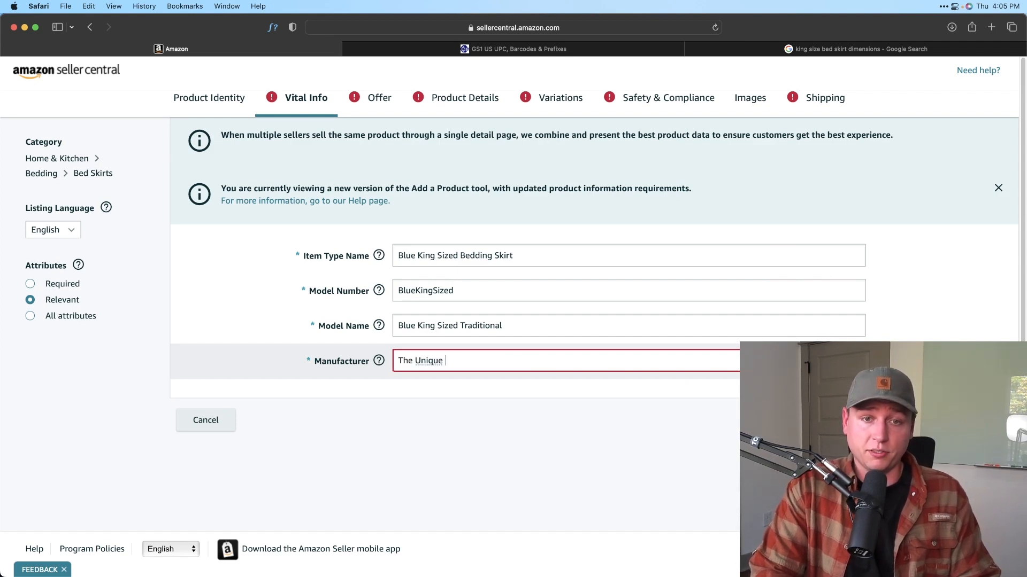
type("Jimmy")
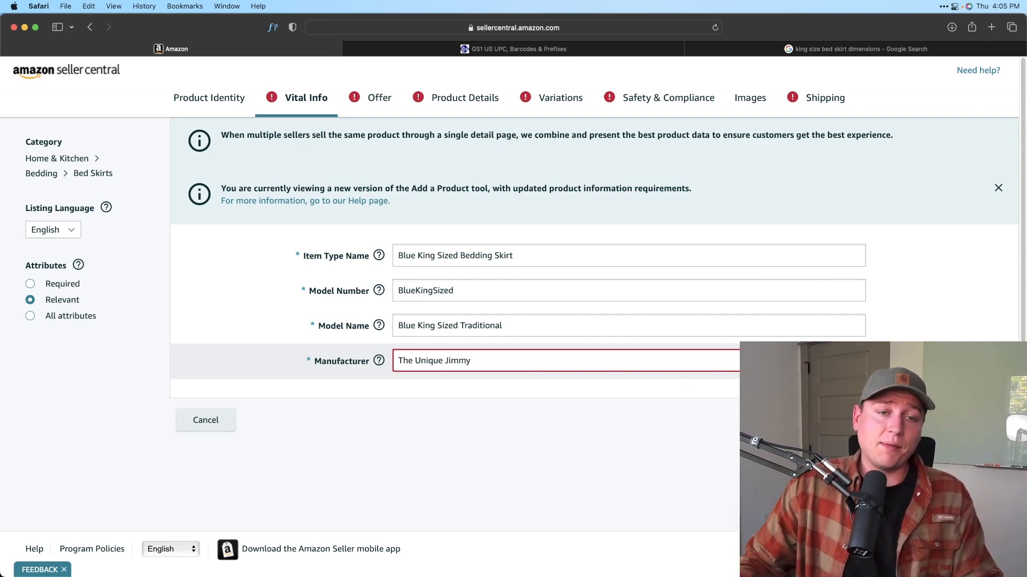
left_click(514, 323)
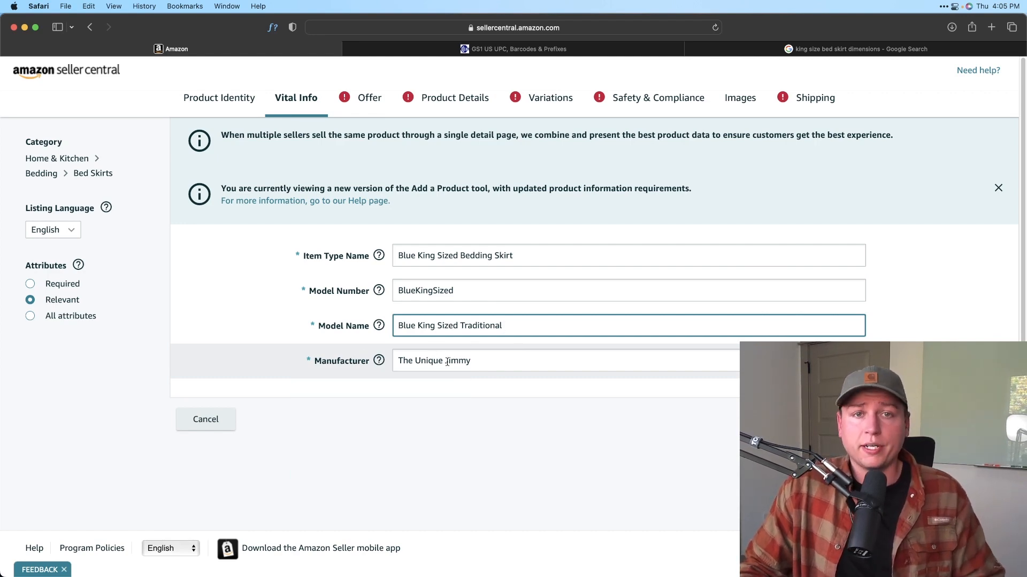
Step: Set the offer's fulfillment channel to Amazon shipping and providing customer service (Fulfilled by Amazon)
left_click(373, 107)
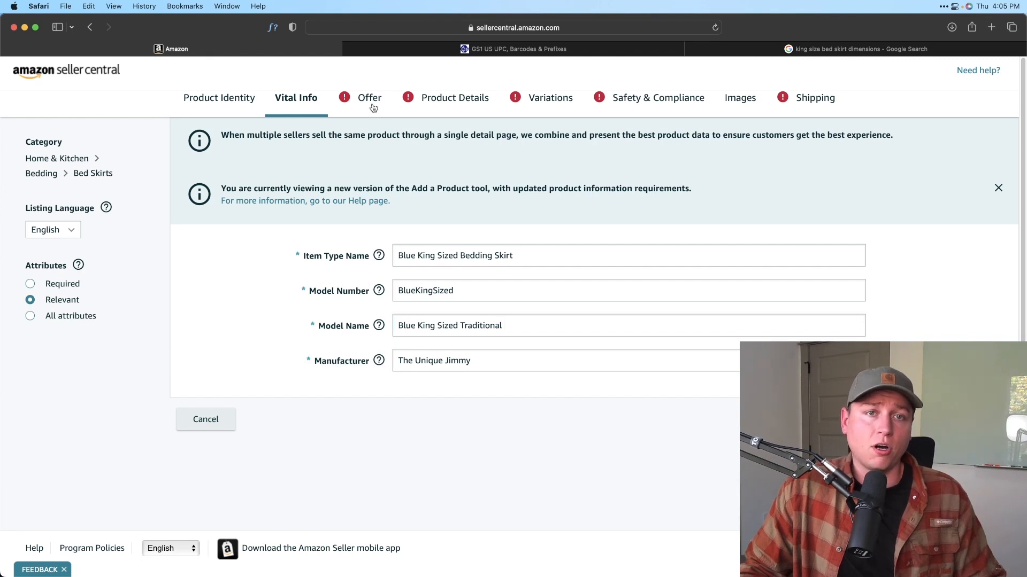
mouse_move(370, 284)
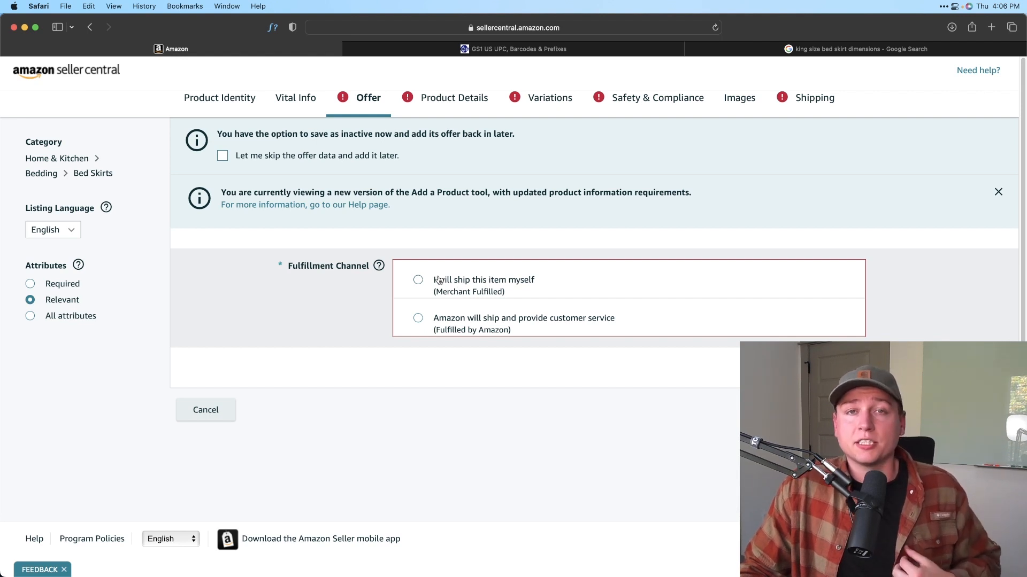
left_click(418, 319)
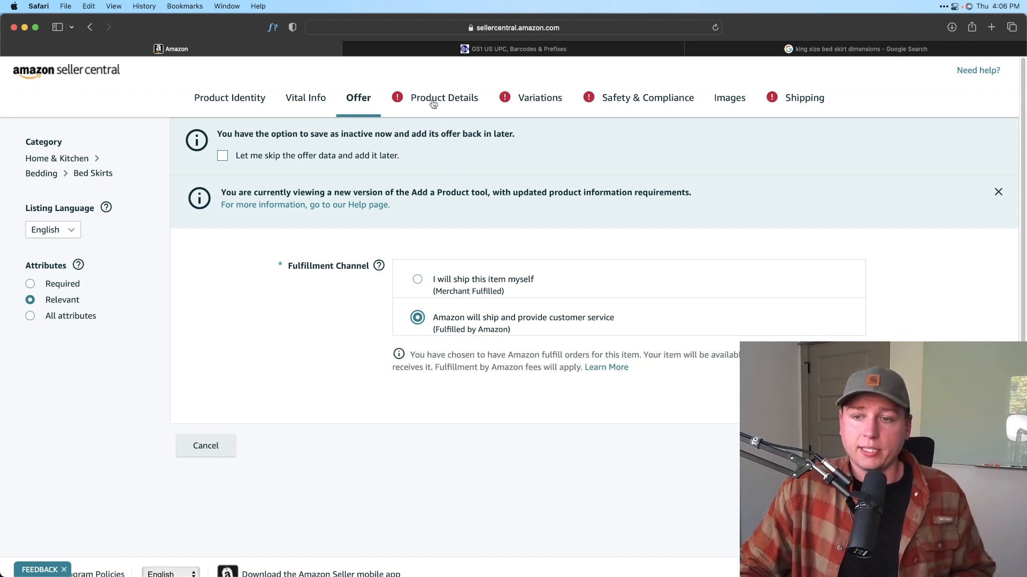
Step: Open the product details section and look over its fields, starting with the product description
left_click(433, 101)
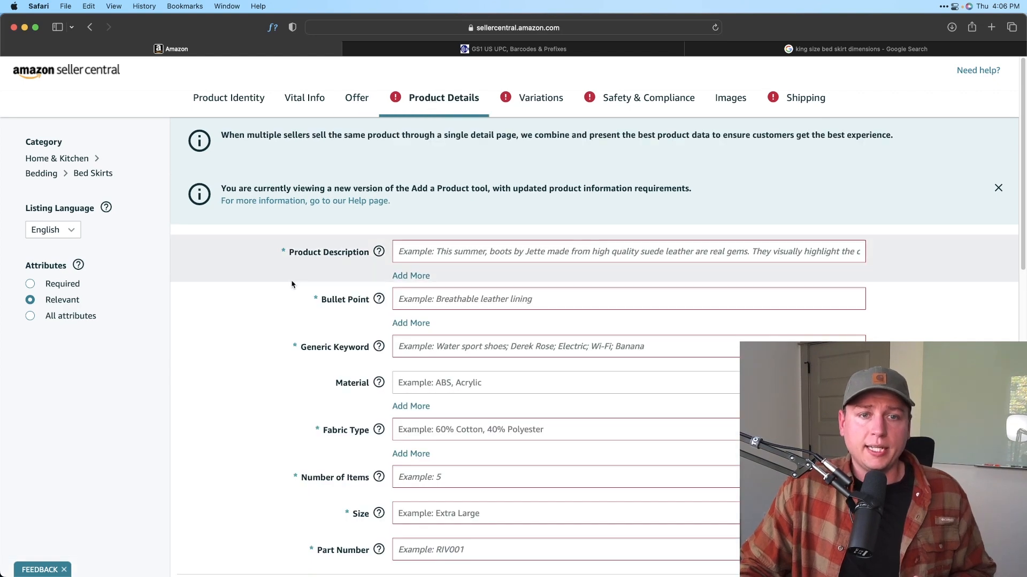
scroll(278, 287, "down", 5)
scroll(278, 287, "up", 5)
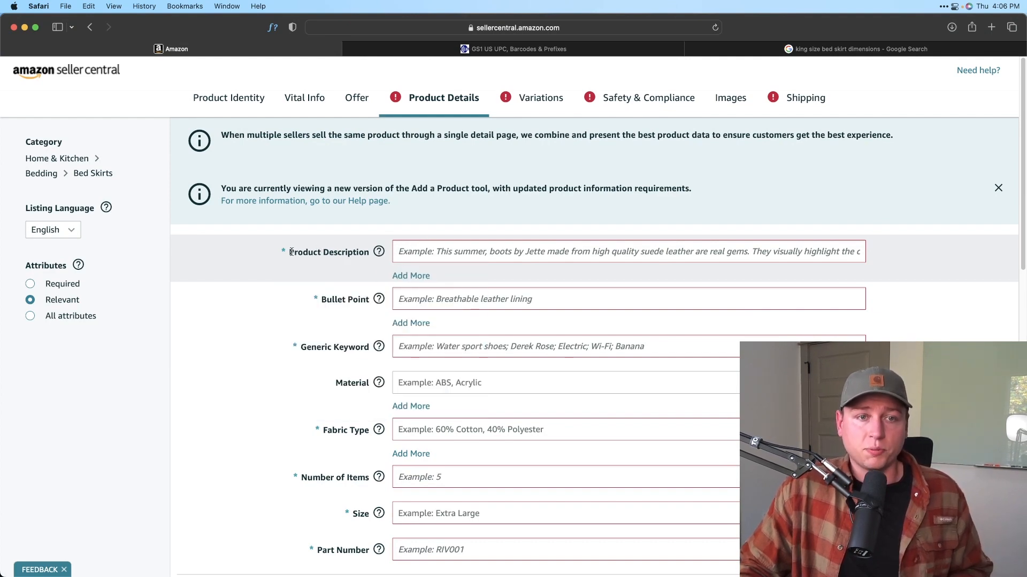
left_click_drag(291, 252, 367, 254)
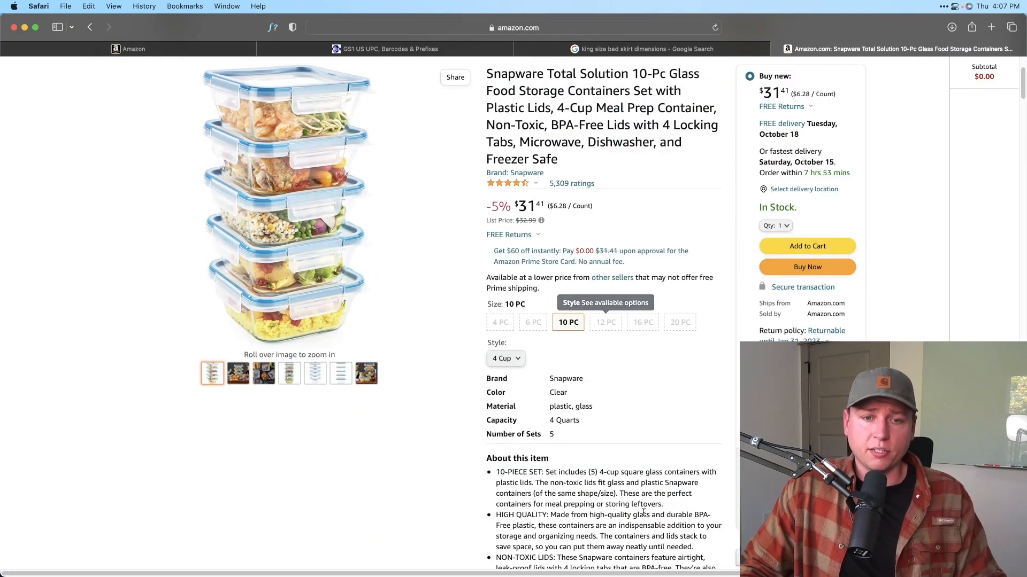
Step: Examine the bullet points and product description on the Snapware glass food storage container listing as a reference
scroll(634, 508, "down", 4)
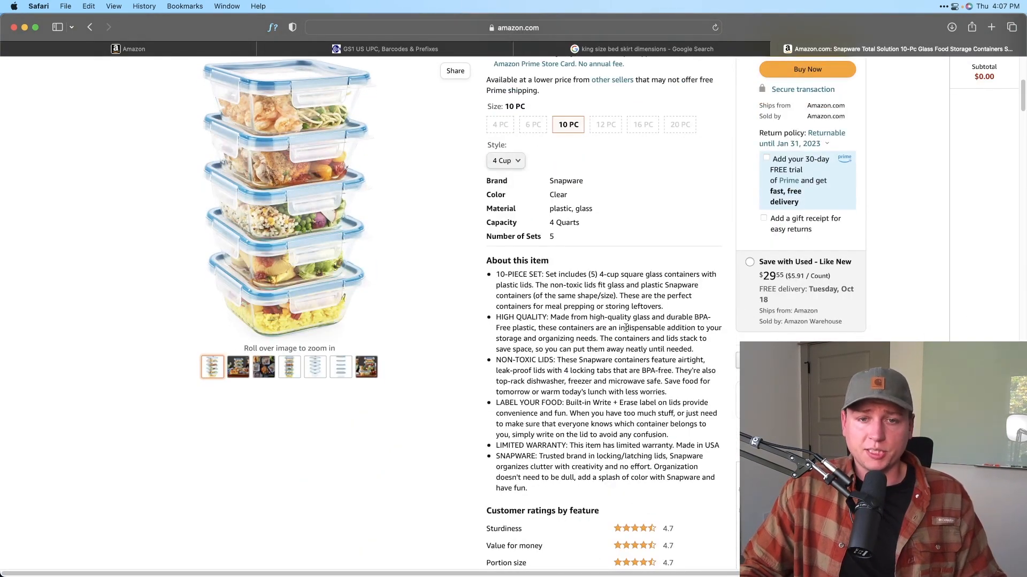
scroll(615, 342, "down", 20)
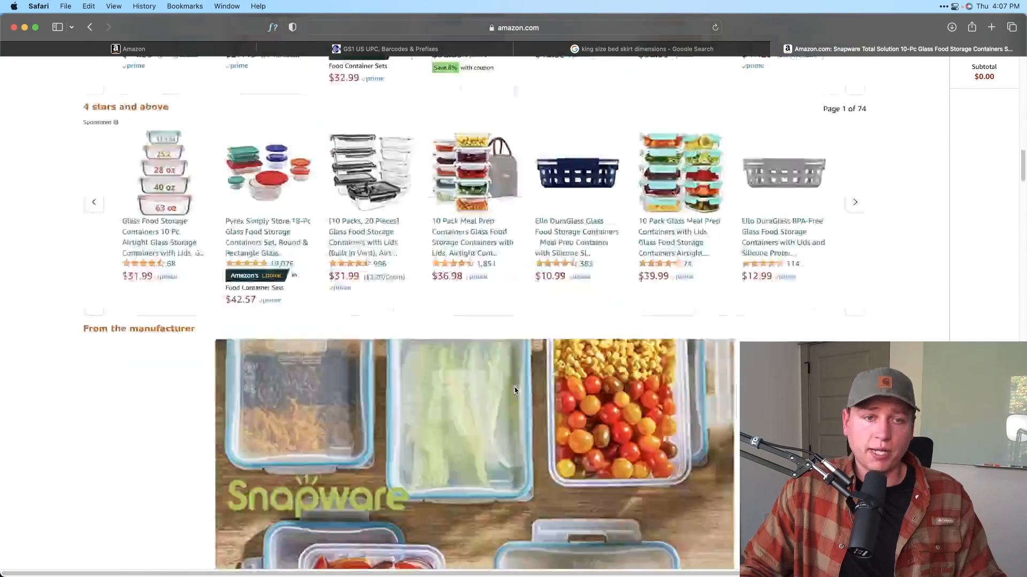
scroll(516, 390, "down", 12)
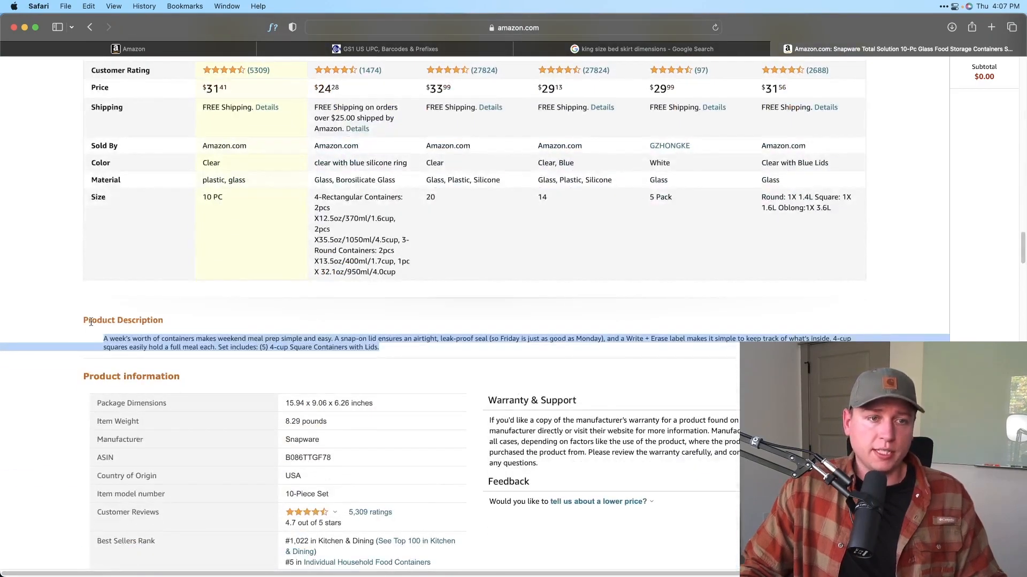
mouse_move(98, 332)
left_mouse_down()
mouse_move(375, 350)
mouse_move(101, 338)
left_mouse_up()
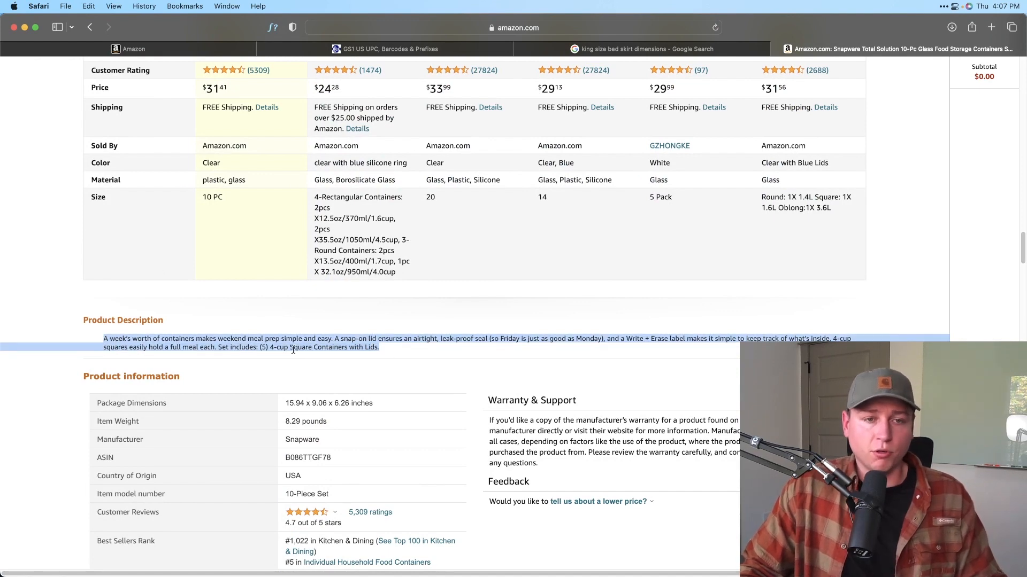
left_click(172, 51)
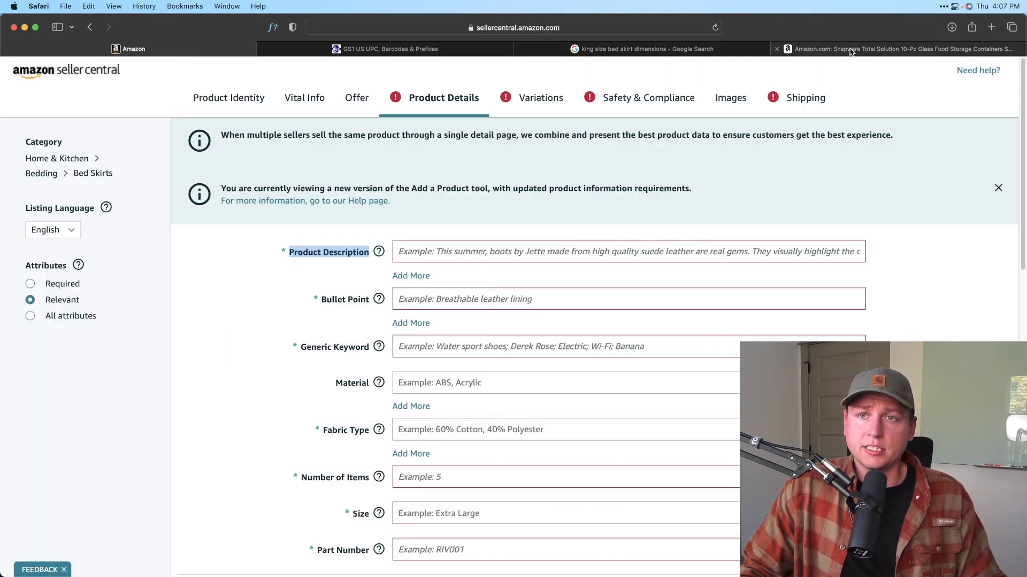
left_click(835, 49)
left_click_drag(371, 346, 215, 327)
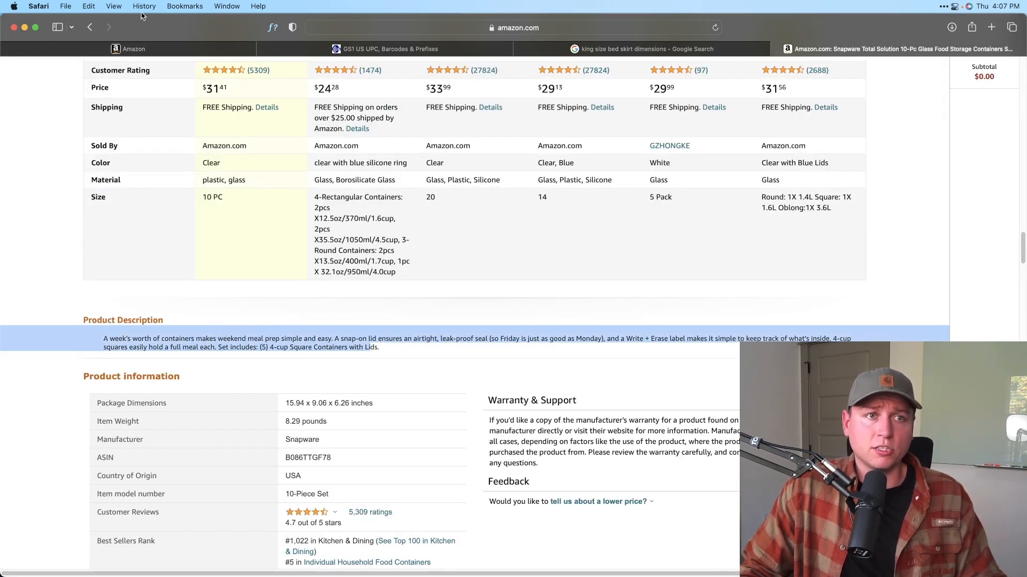
Step: Return to the Seller Central listing and enter the product description "The Unique Jimmy King Sized Bed Skirting", correcting the last word's spelling
left_click(151, 49)
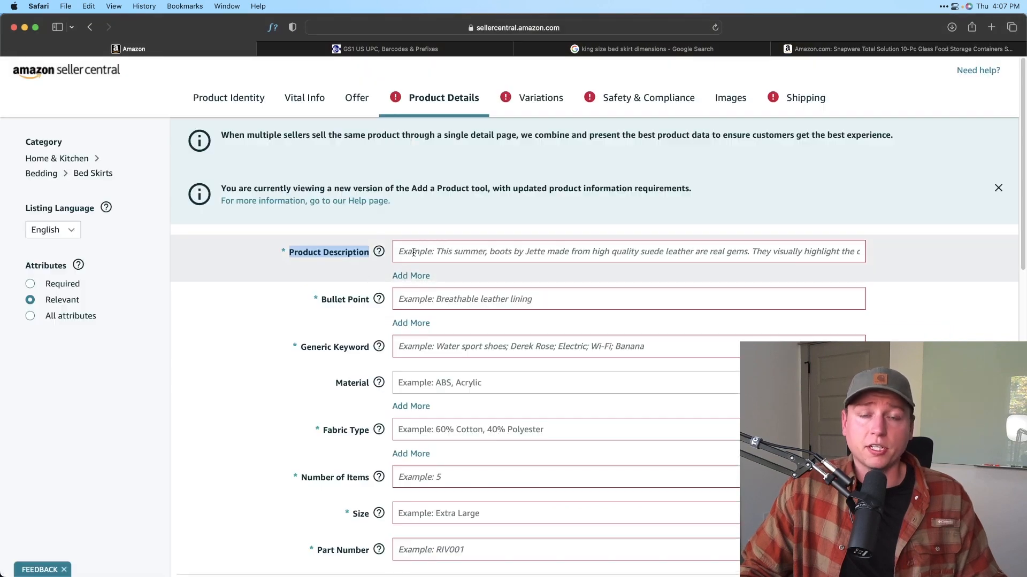
left_click(410, 247)
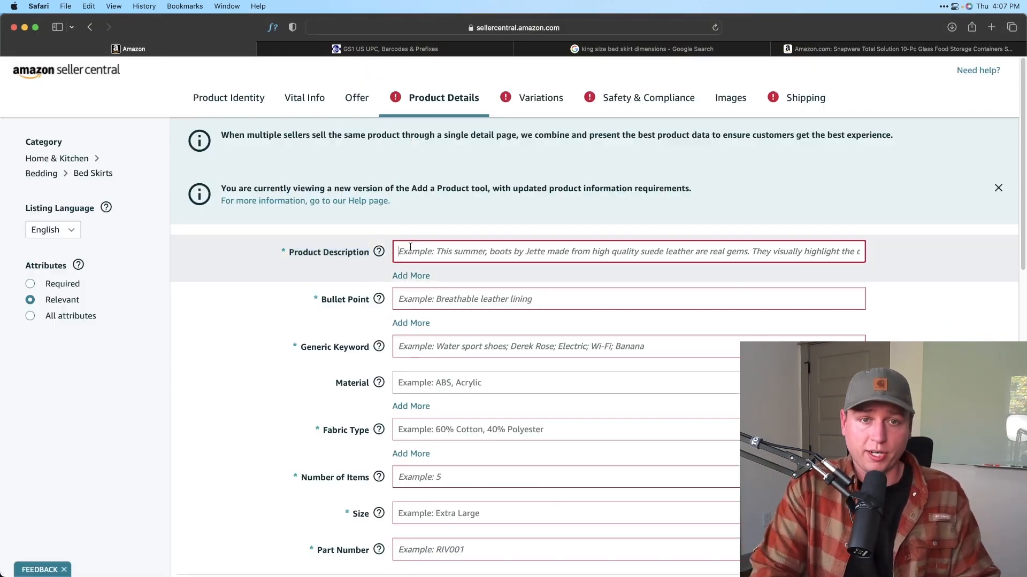
type("The ")
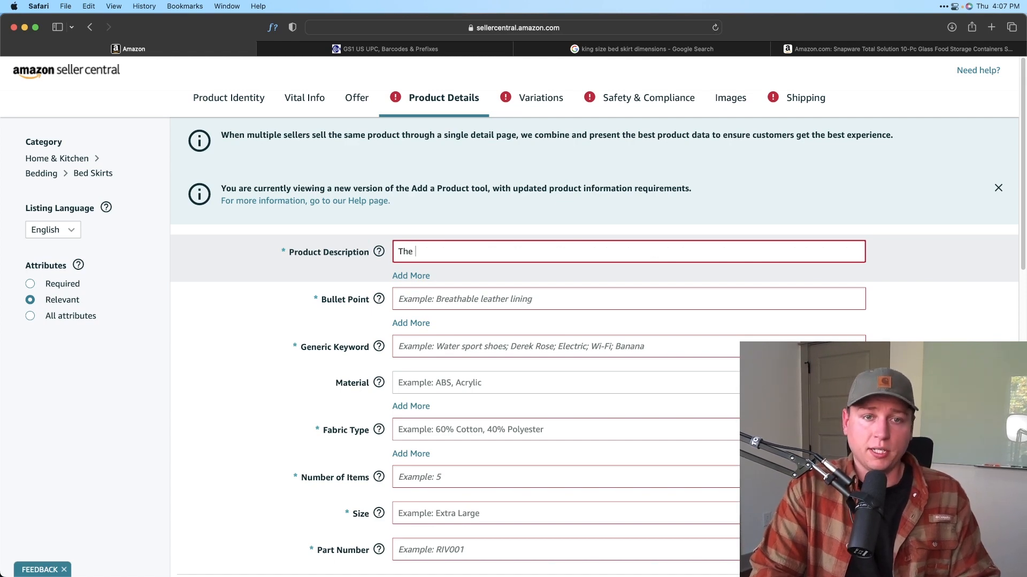
type("Unique Jimmy Kng")
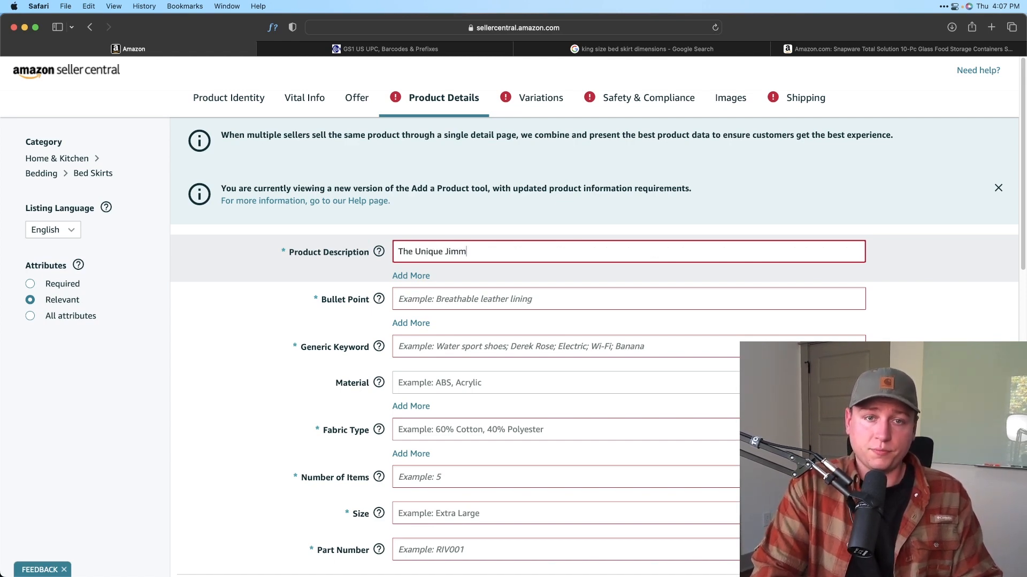
key("BackSpace")
key("BackSpace")
type("ing Si")
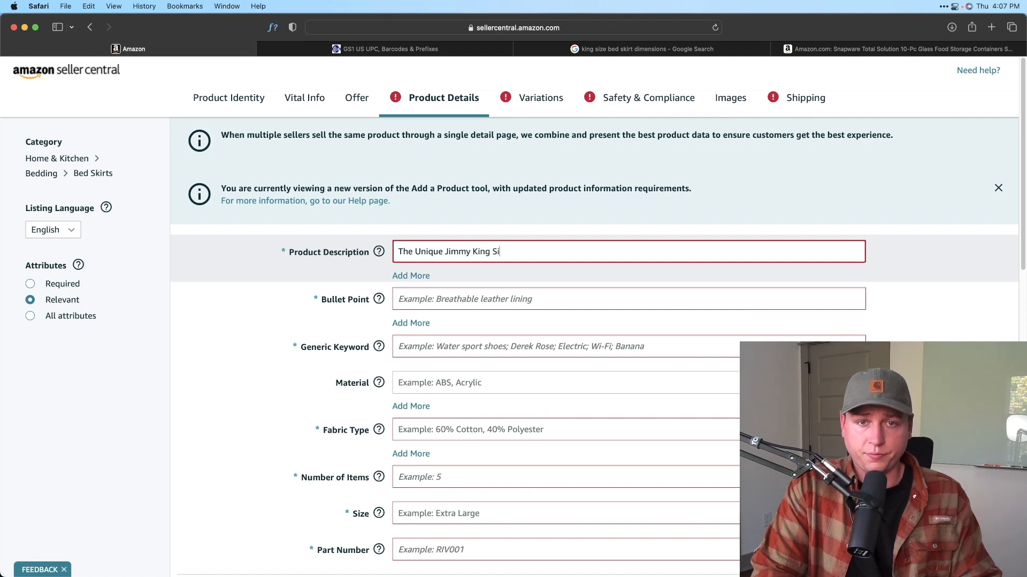
type("zed Bed Skir")
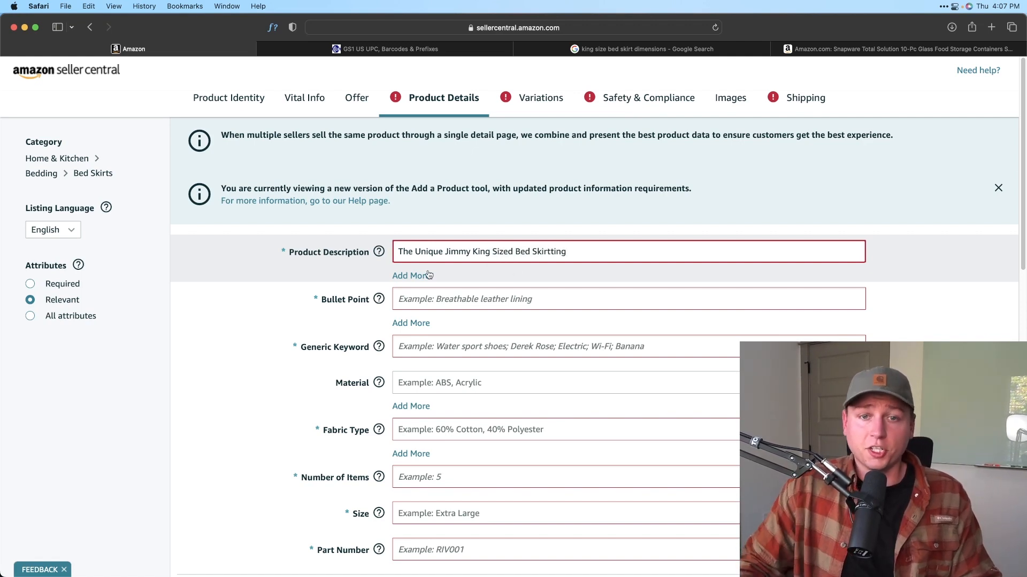
type("tting")
left_click(435, 295)
left_click(551, 251)
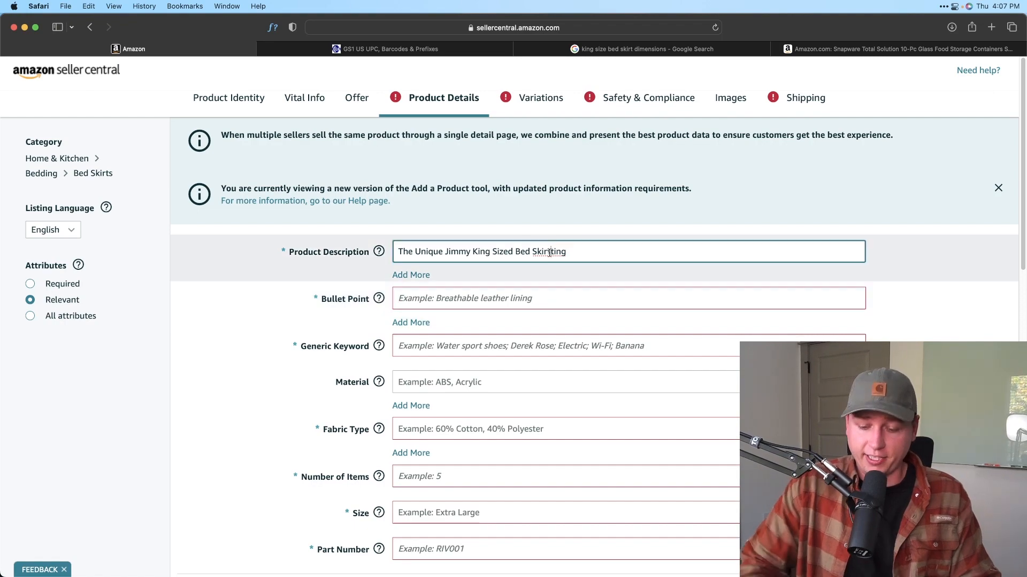
key("BackSpace")
left_click(500, 300)
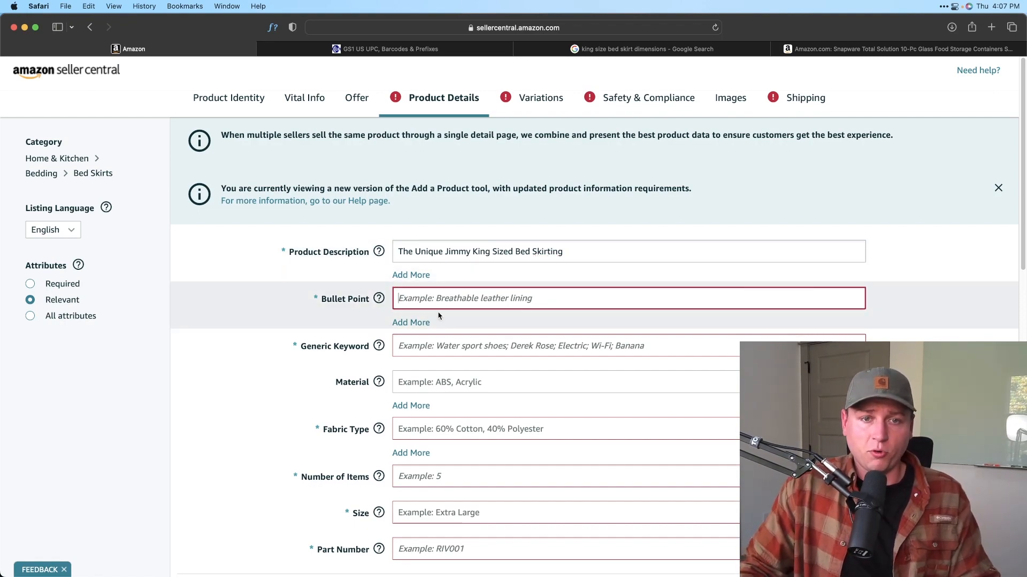
Step: Review the "About this item" bullet points on the Snapware listing in the other browser tab
left_click(898, 48)
scroll(587, 285, "up", 10)
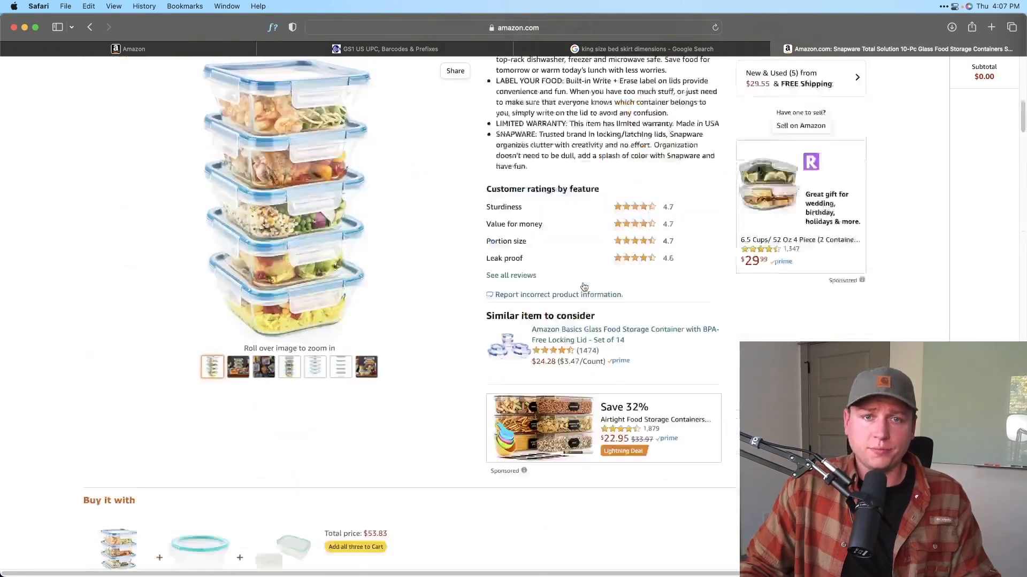
left_click_drag(496, 303, 592, 410)
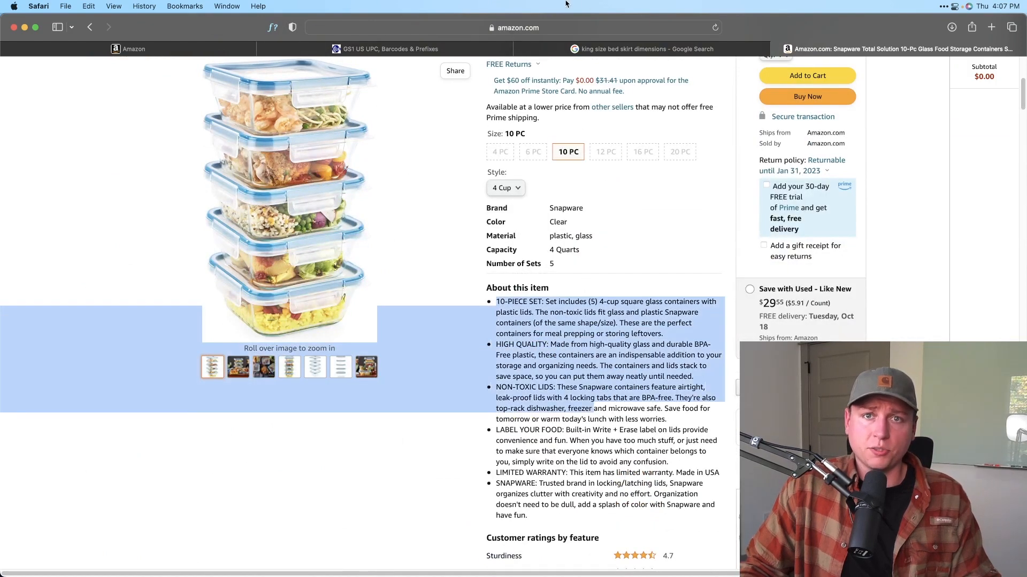
Step: Back in the bed skirt listing, add eight extra bullet point fields to the product details
left_click(123, 47)
left_click(402, 323)
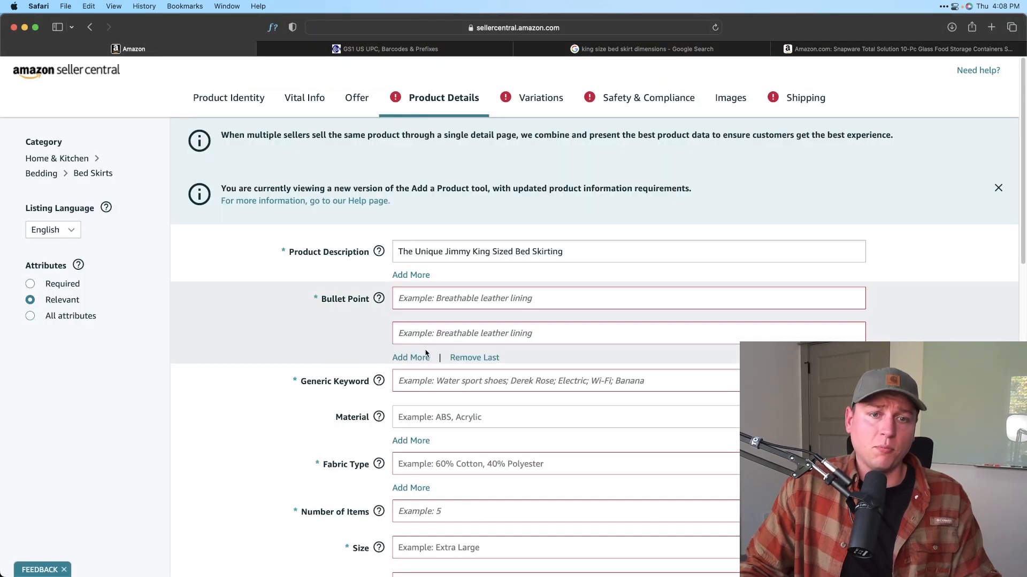
left_click(408, 357)
left_click(413, 393)
left_click(417, 428)
scroll(417, 428, "down", 2)
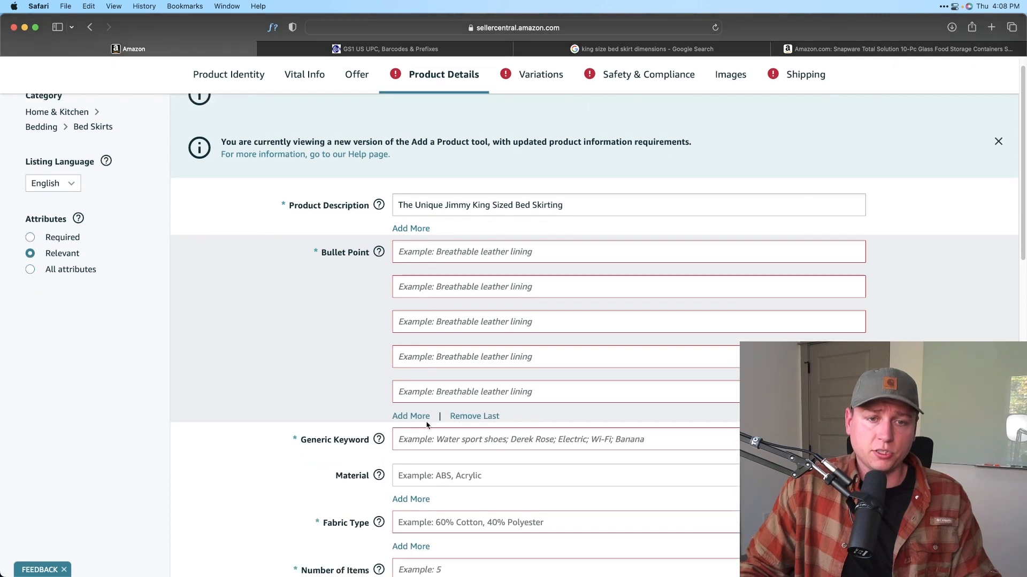
left_click(419, 423)
left_click(415, 453)
left_click(417, 486)
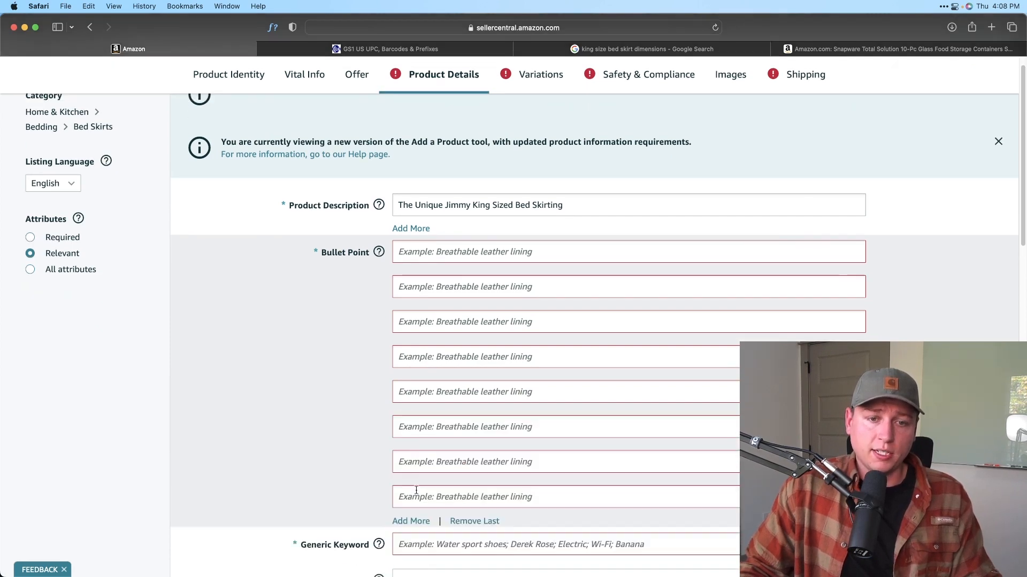
left_click(416, 520)
scroll(417, 521, "down", 3)
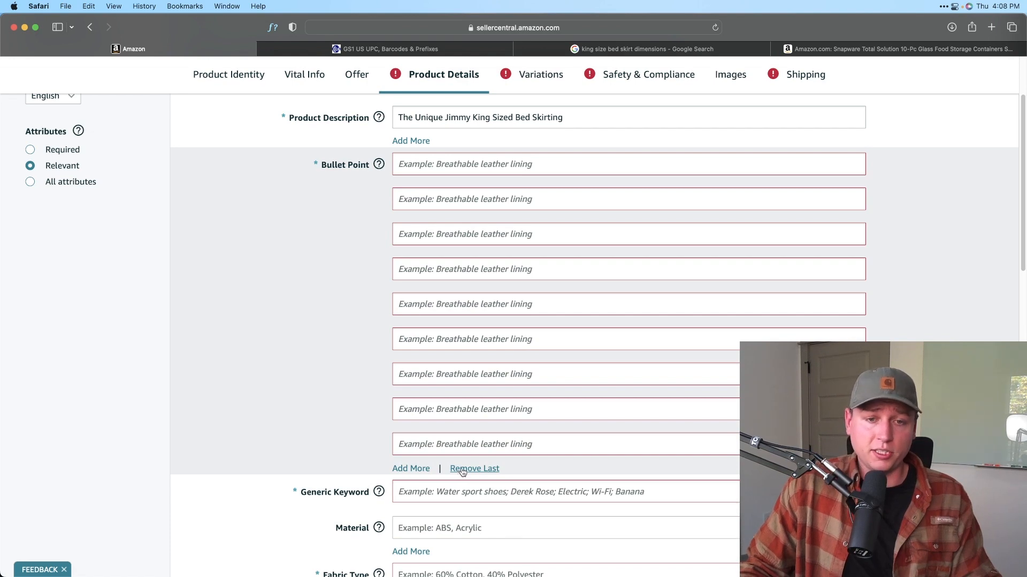
Step: Remove the last four empty bullet point fields, leaving five for the listing
left_click(465, 470)
left_click(470, 431)
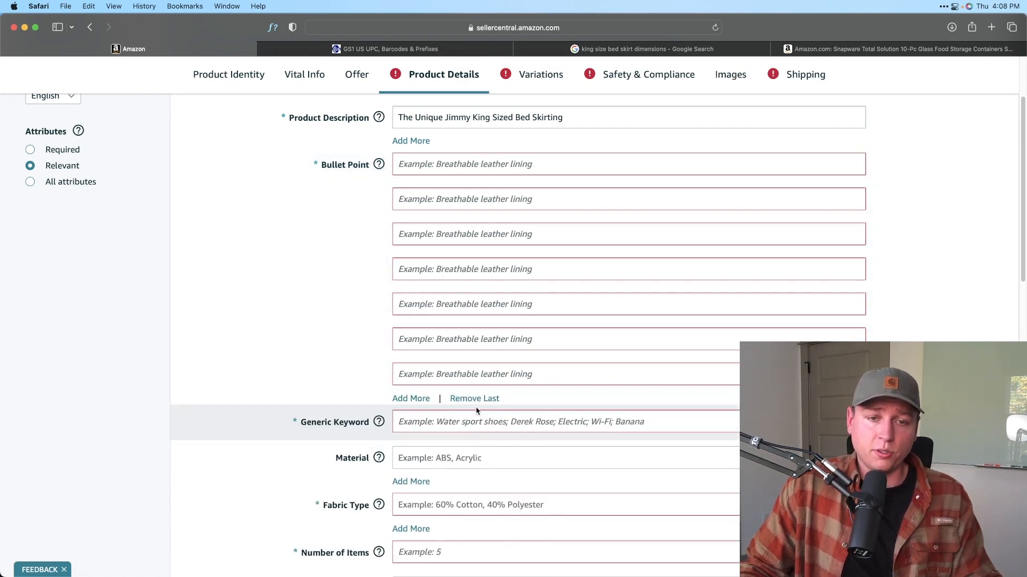
left_click(478, 396)
left_click(476, 364)
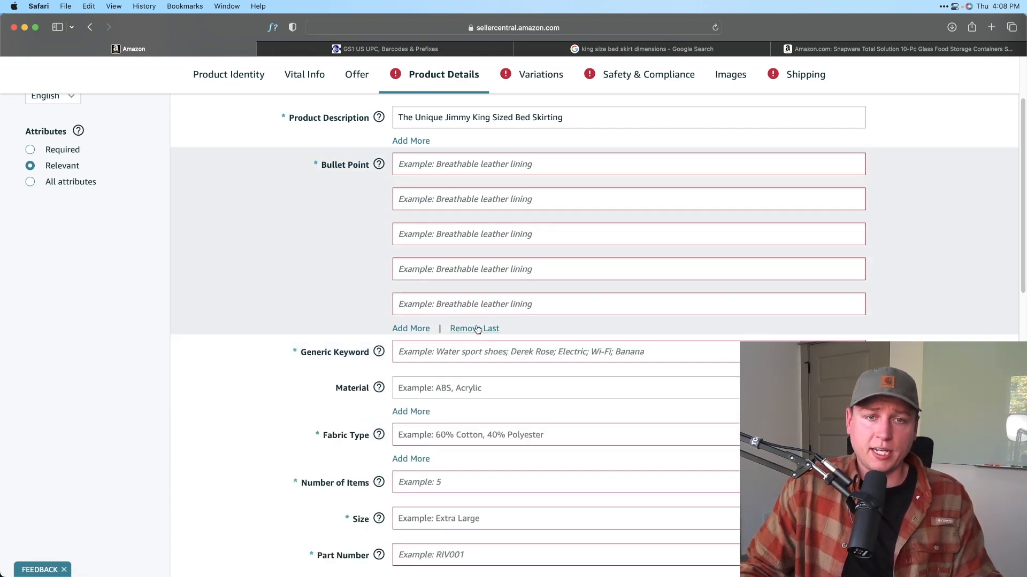
scroll(430, 297, "up", 3)
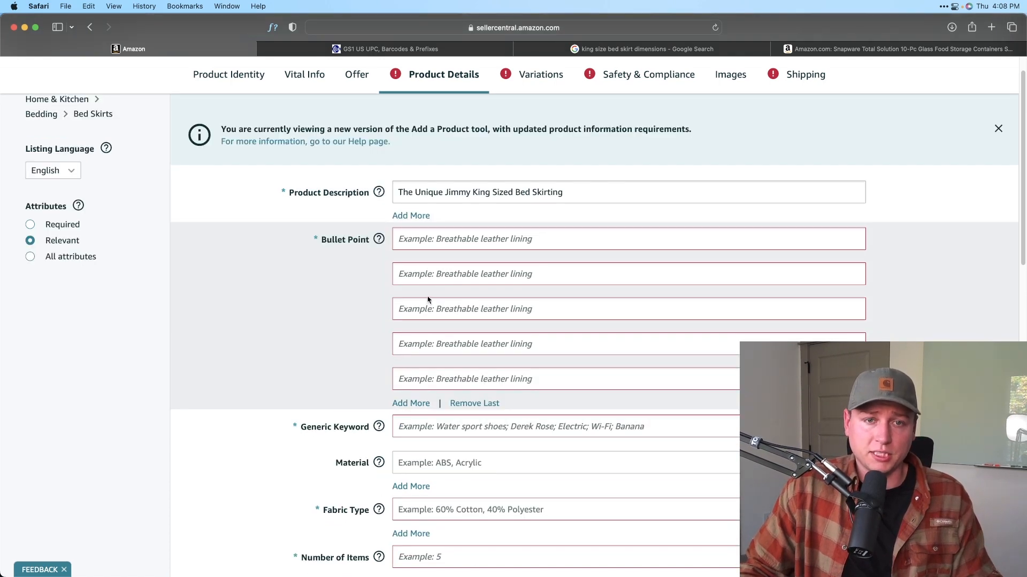
Step: Copy the product description text "The Unique Jimmy King Sized Bed Skirting" into the first bullet point
triple_click(432, 193)
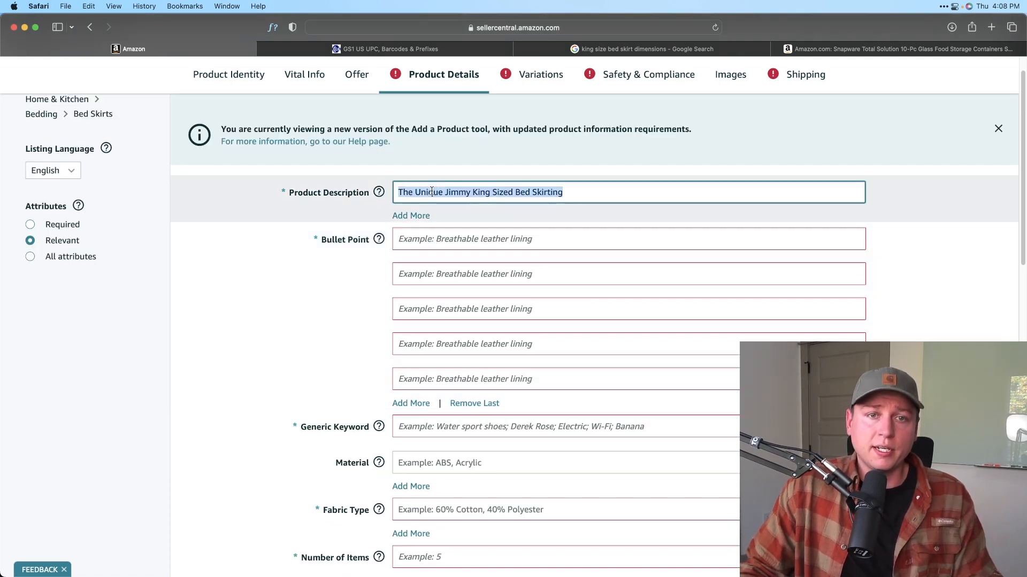
right_click(432, 191)
left_click(485, 251)
left_click(414, 239)
right_click(415, 238)
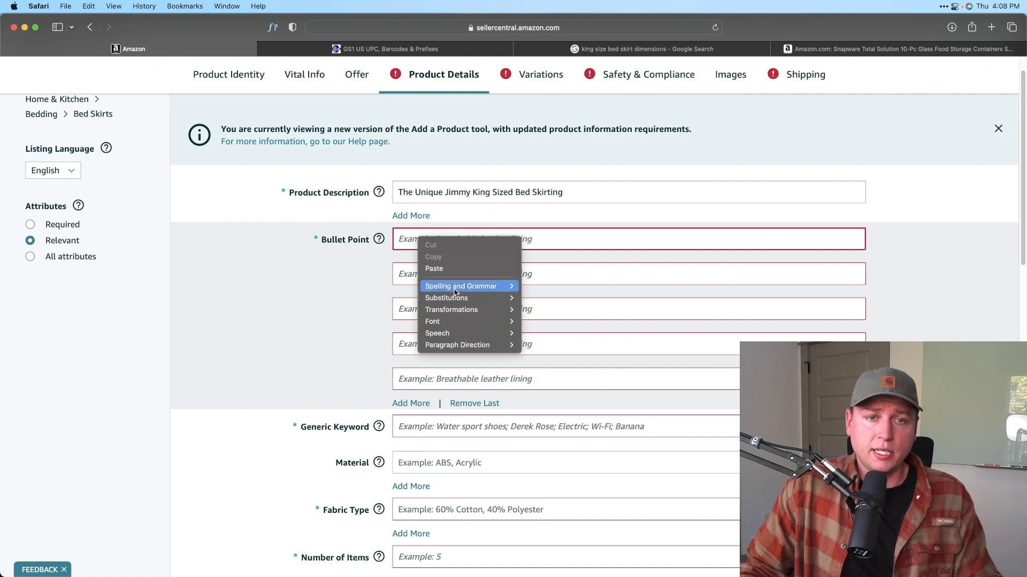
left_click(455, 268)
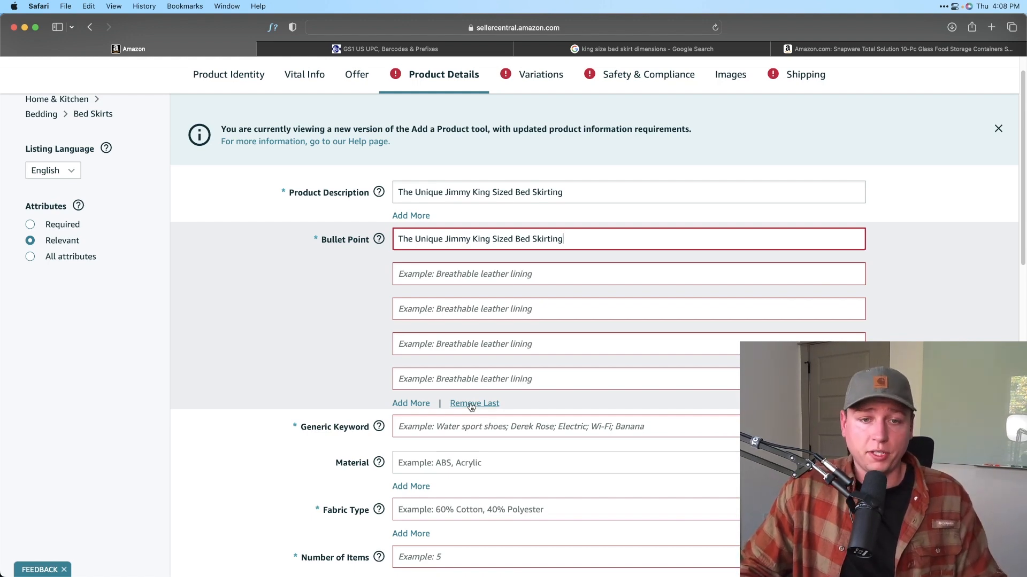
Step: Remove the four remaining empty bullet point fields so only the filled one is kept
left_click(473, 405)
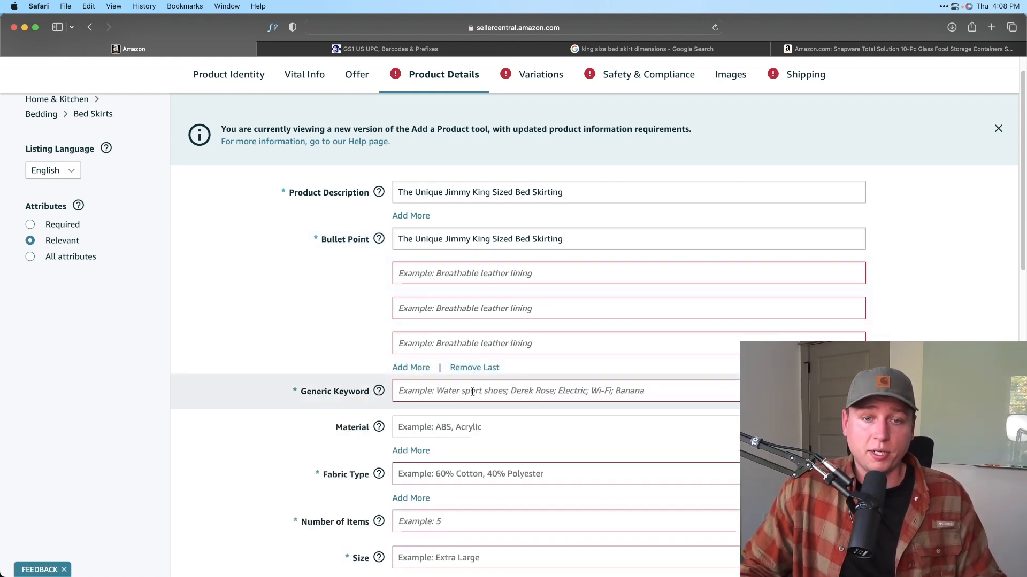
left_click(476, 369)
left_click(483, 333)
left_click(478, 299)
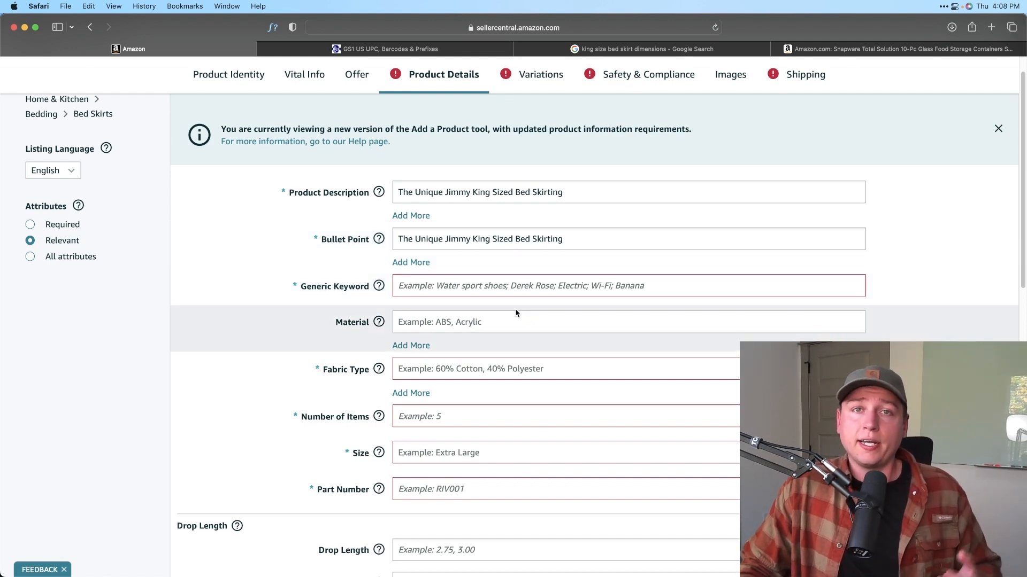
Step: Switch to Helium 10 in Chrome and search its Magnet keyword research tool for "king sized bed skirt"
left_click(481, 292)
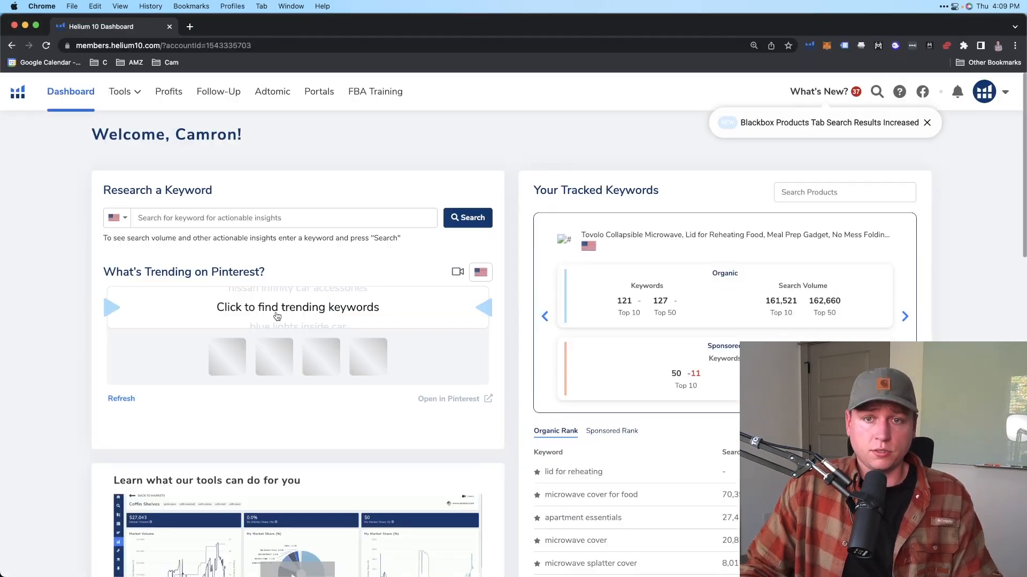
scroll(299, 337, "down", 4)
scroll(325, 358, "down", 5)
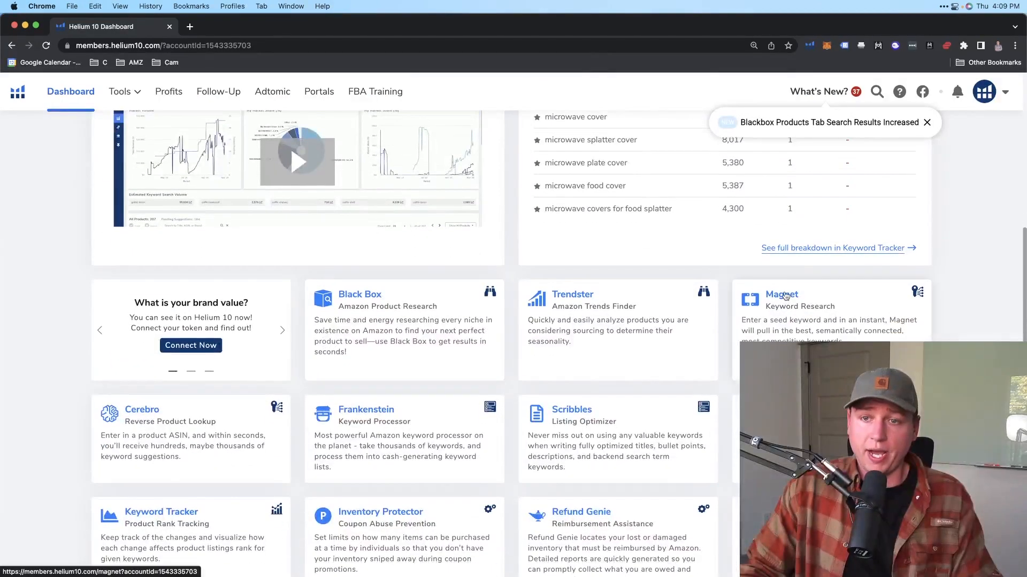
left_click(787, 297)
left_click(137, 233)
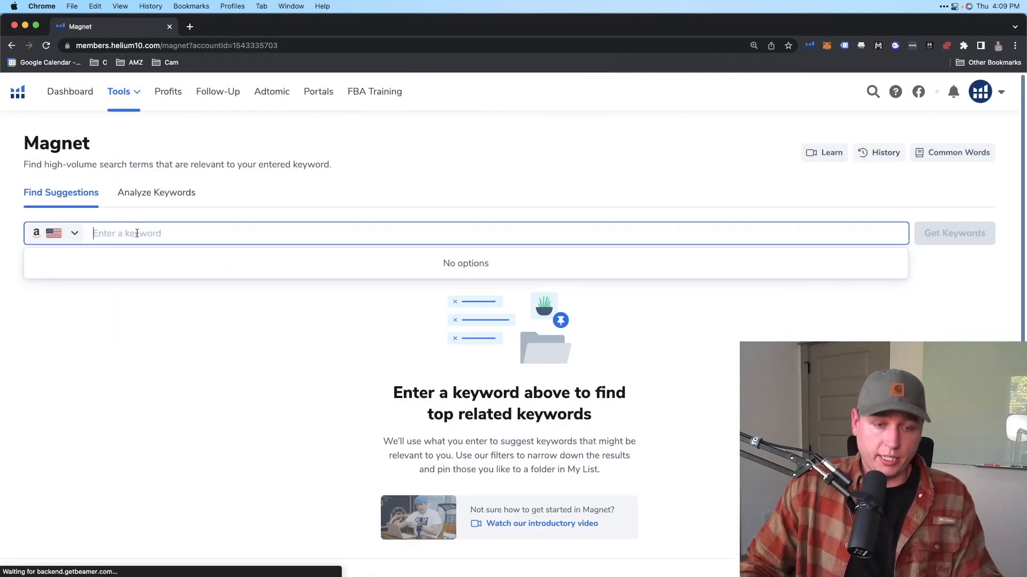
type("king sized ")
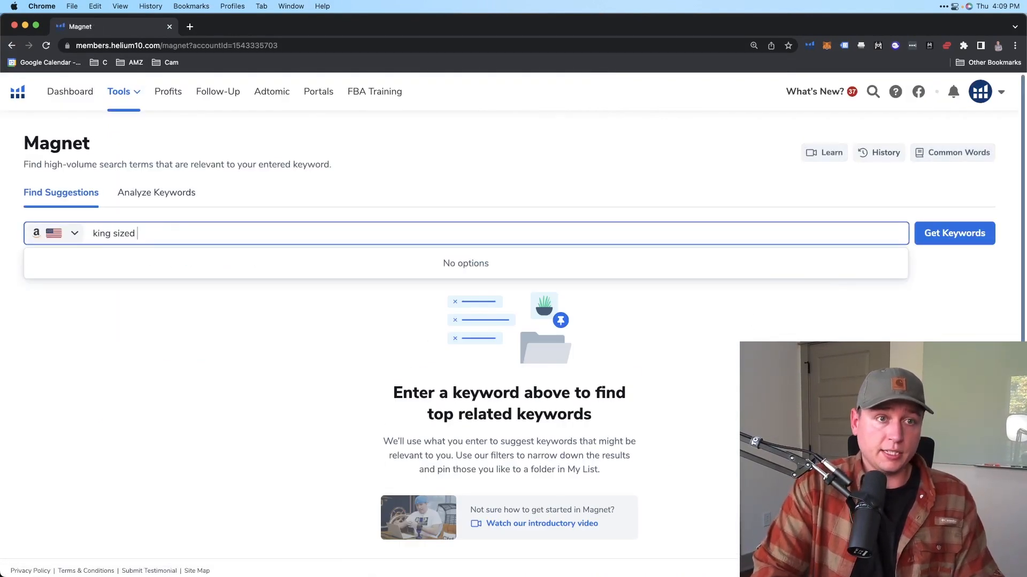
type("bed skirt")
key("Return")
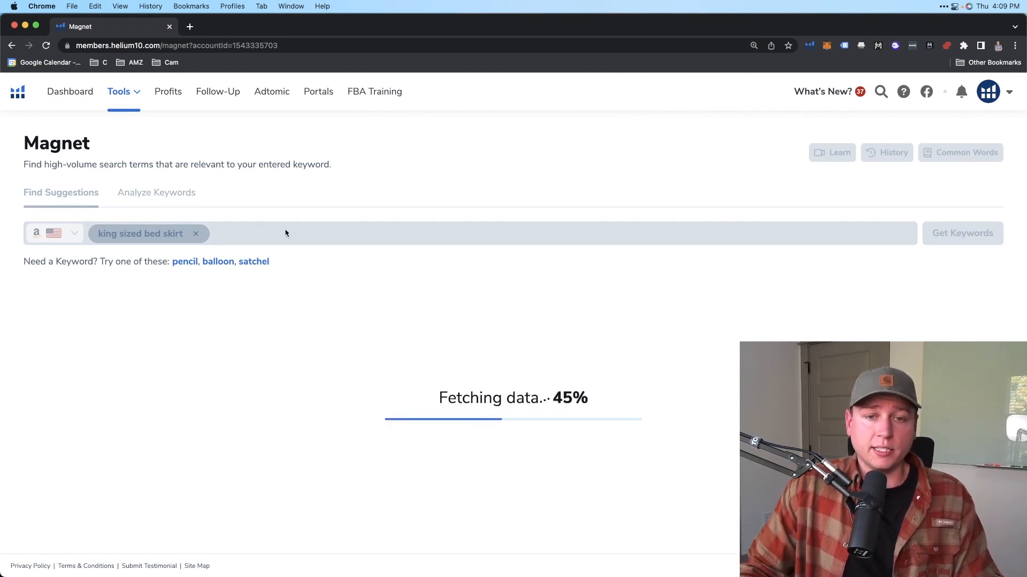
Step: Check the search volume of the top keyword in the Magnet results and copy the phrase "bed skirt"
scroll(271, 294, "down", 5)
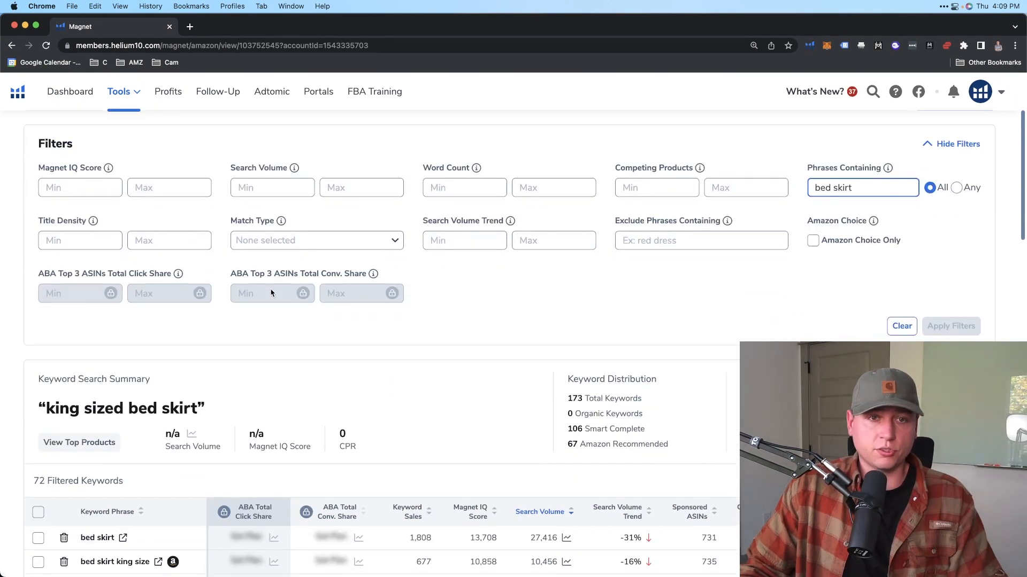
scroll(584, 252, "down", 7)
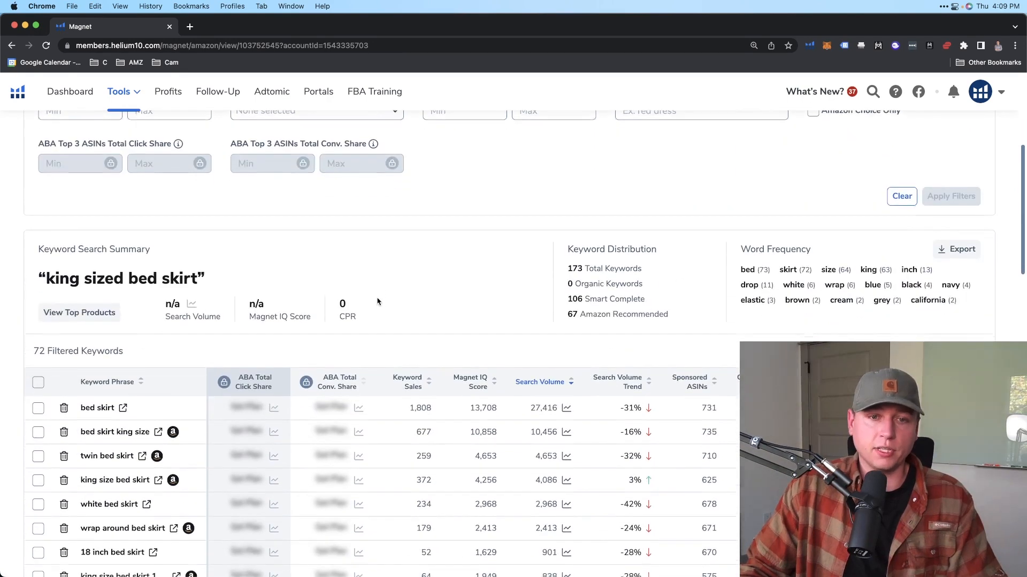
mouse_move(549, 297)
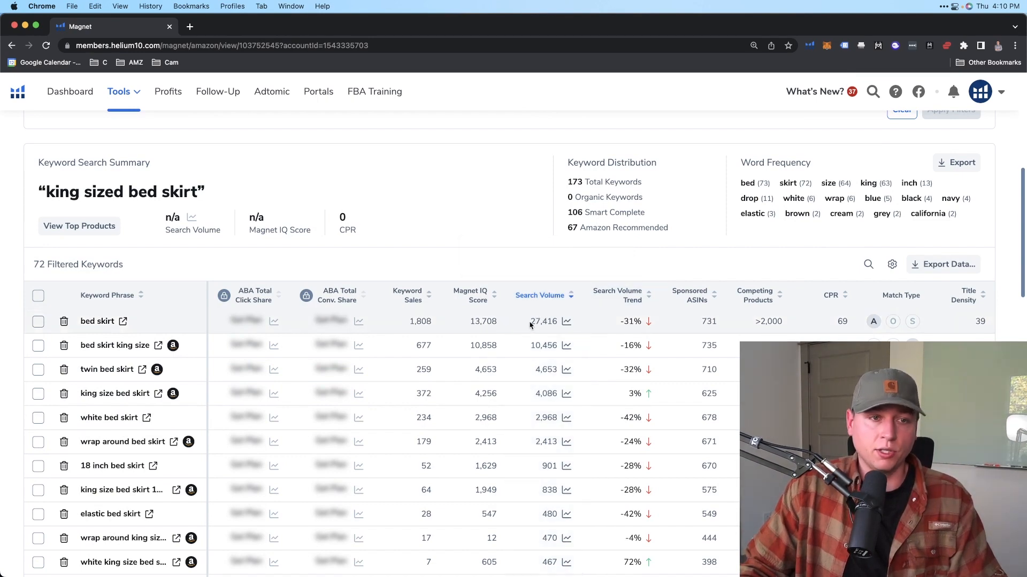
left_click_drag(529, 322, 559, 323)
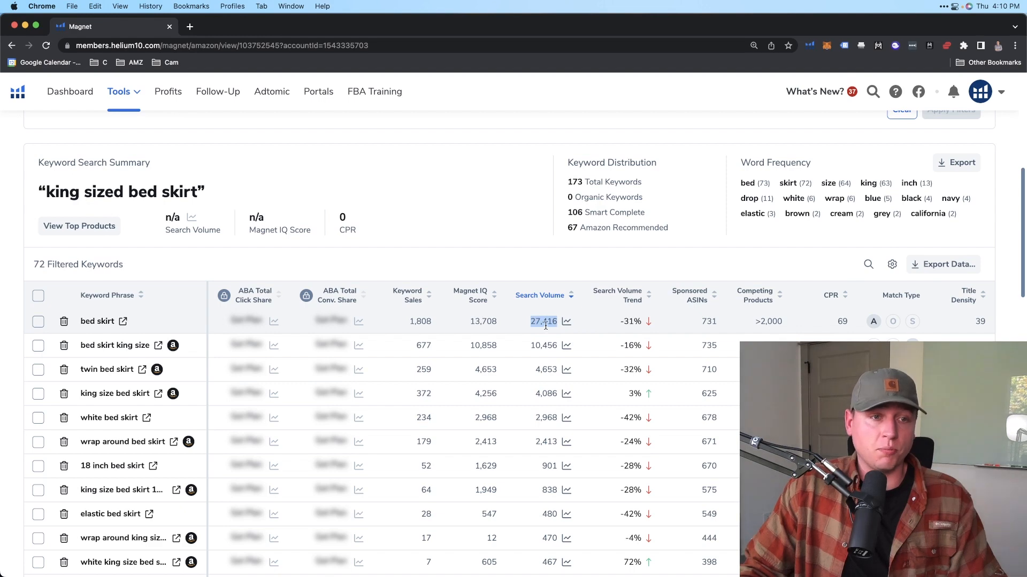
left_click_drag(80, 321, 112, 323)
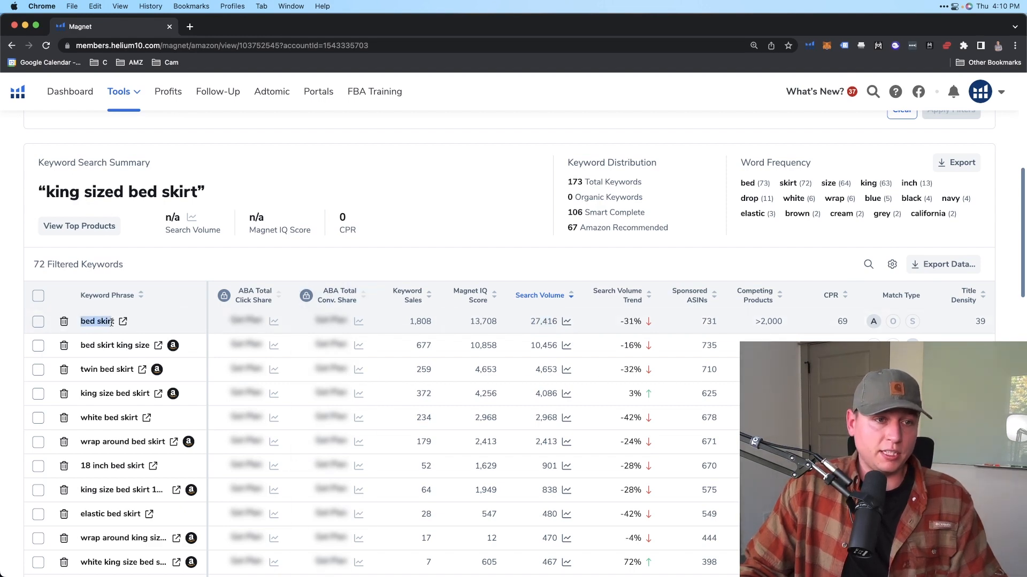
right_click(113, 322)
left_click(115, 343)
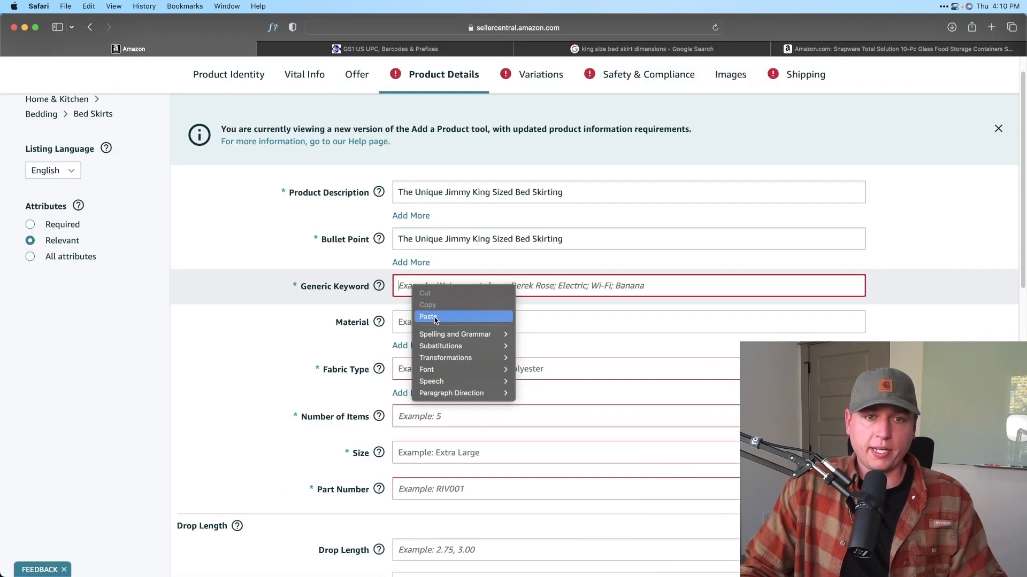
Step: Switch to Amazon Seller Central in Safari and fill the Generic Keyword with "bed skirt king sized mattress skirt skirting", using the copied phrase as its start
left_click(430, 316)
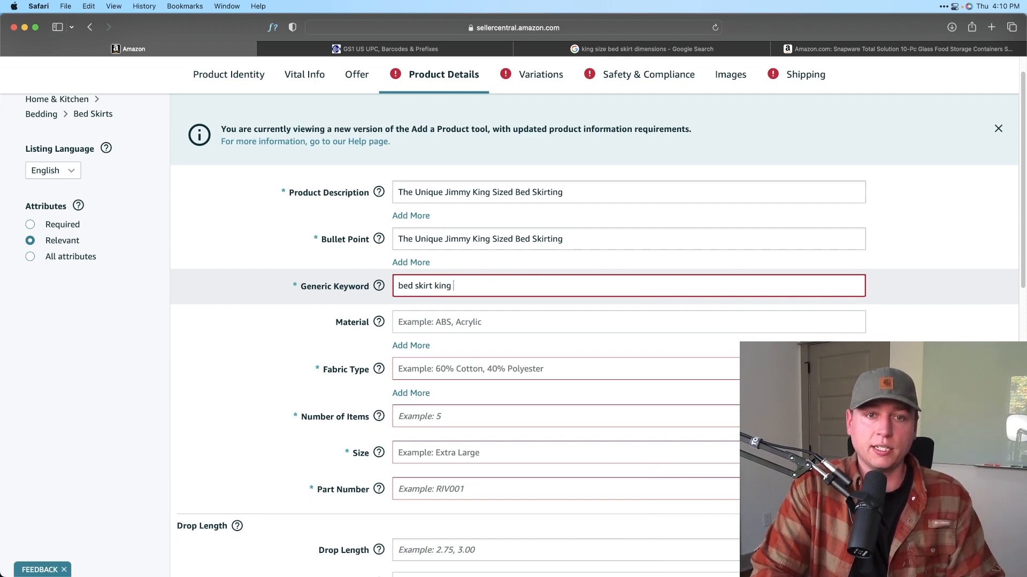
type("ized ma")
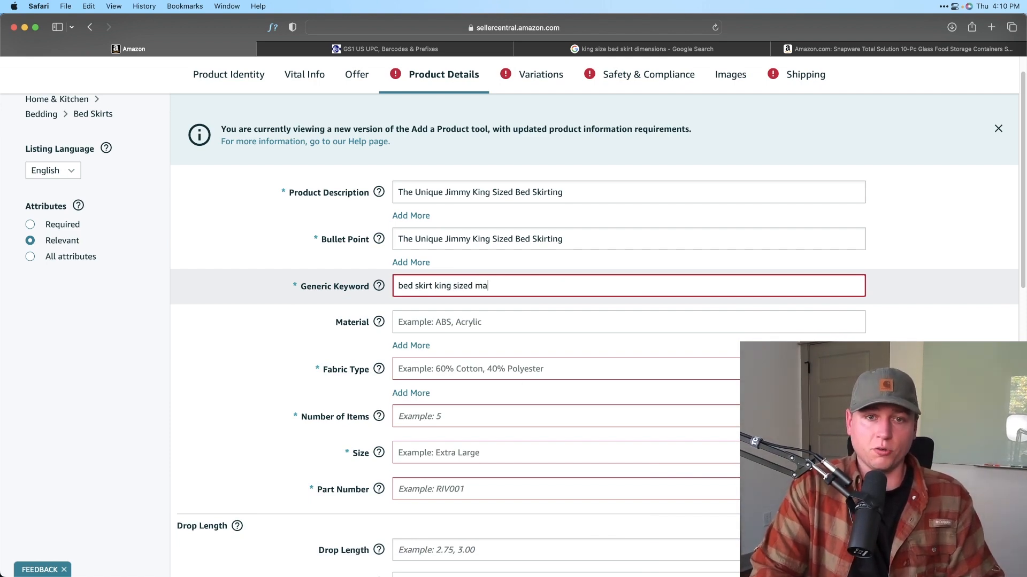
type("ttress")
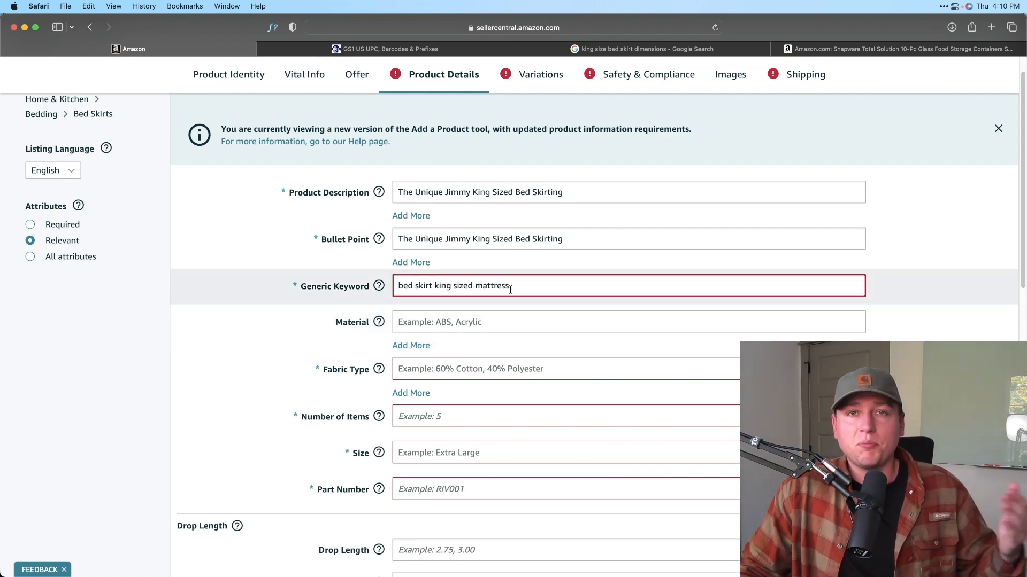
left_click(498, 320)
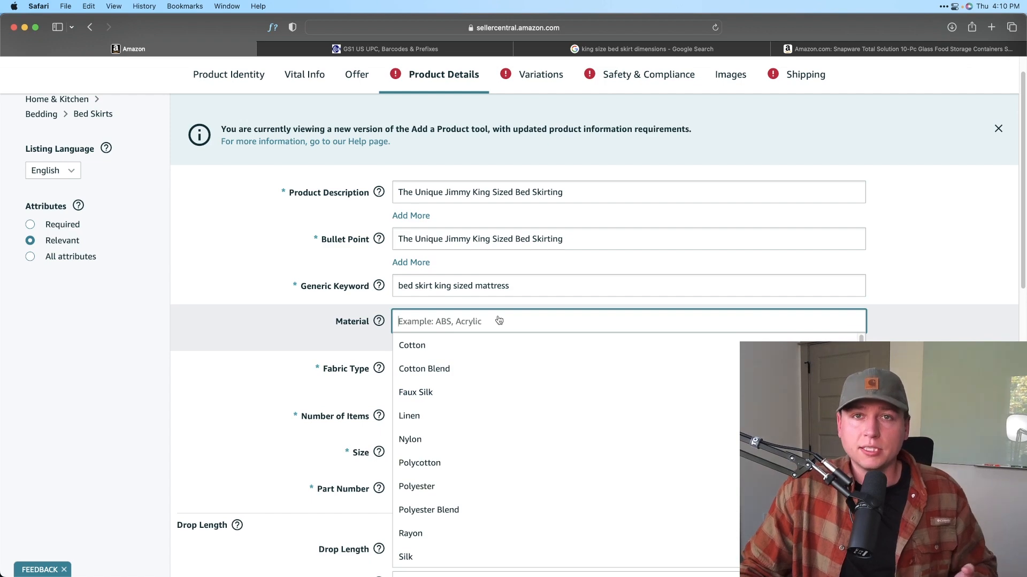
left_click(522, 284)
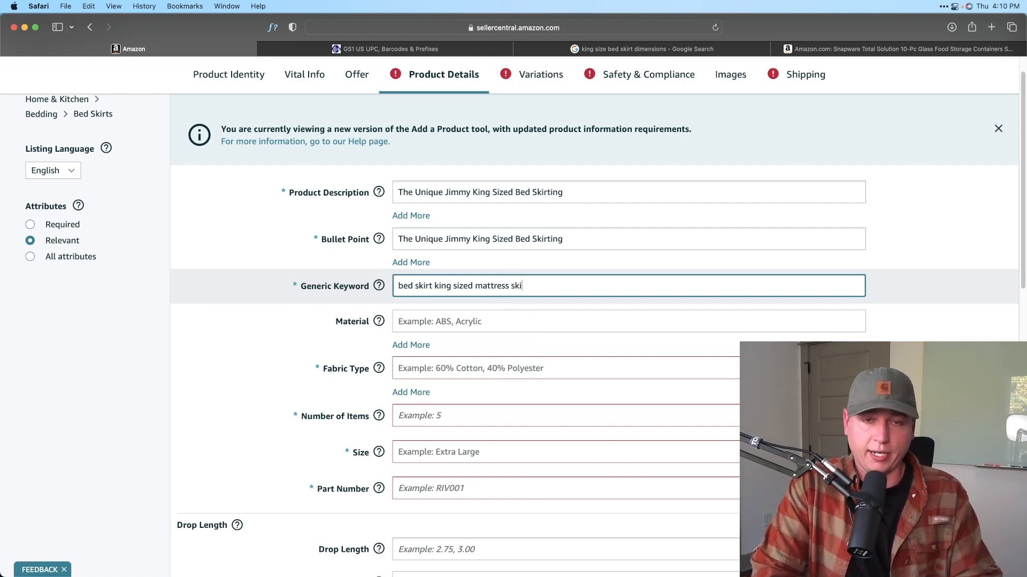
type("skirt skirt")
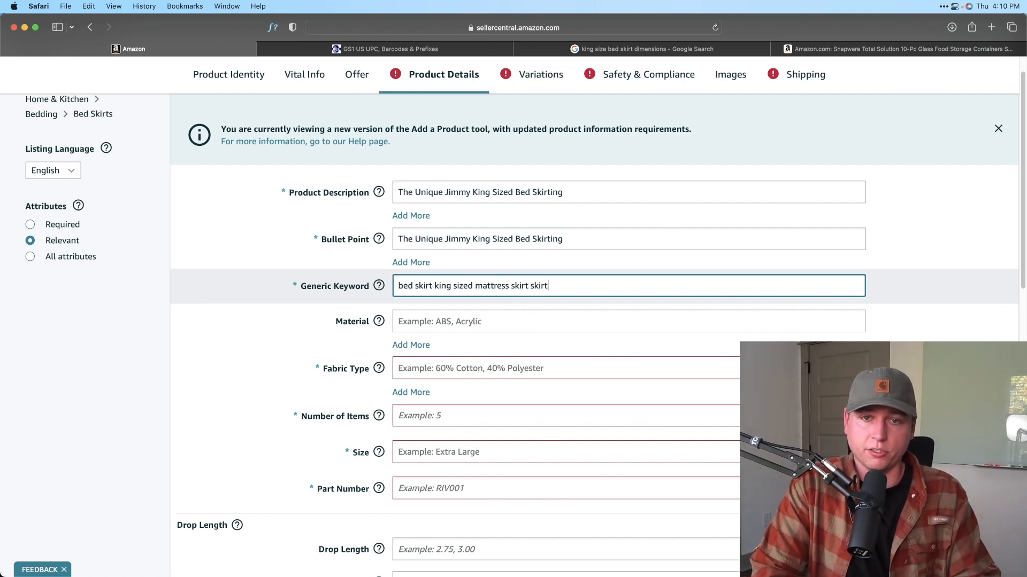
type("ing")
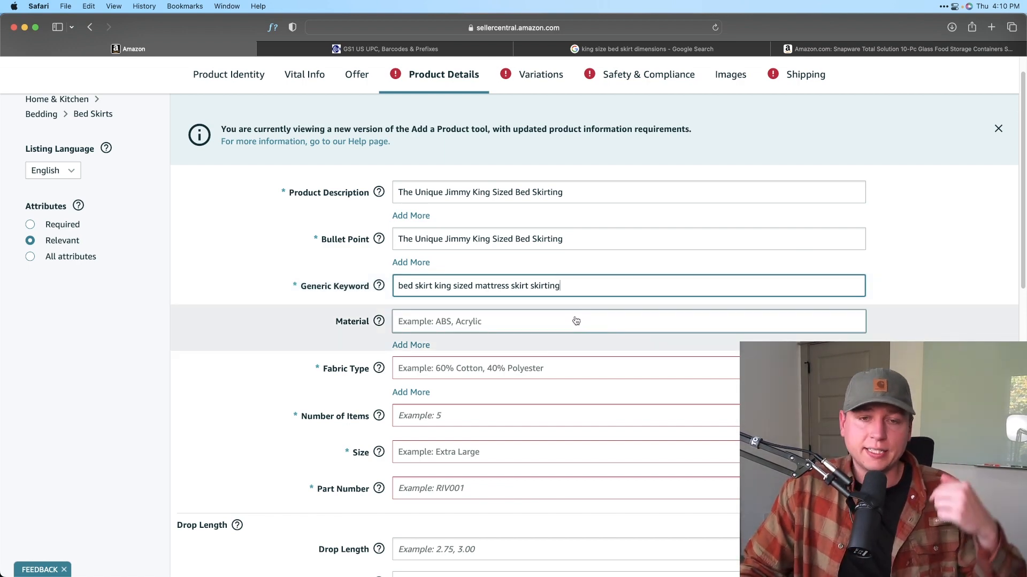
Step: Set both the Material and the Fabric Type of the bed skirt to Cotton
left_click(576, 320)
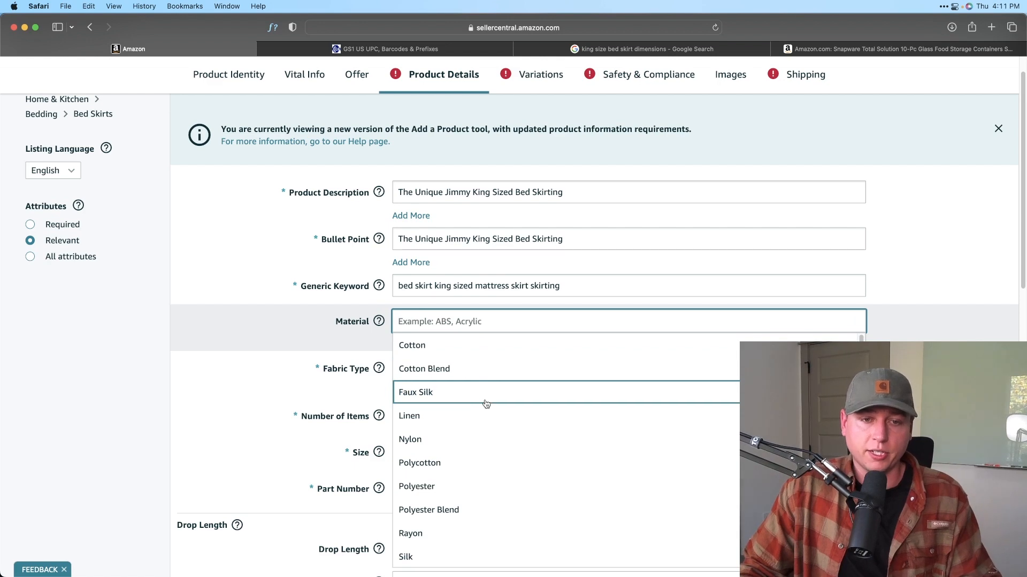
scroll(483, 406, "down", 1)
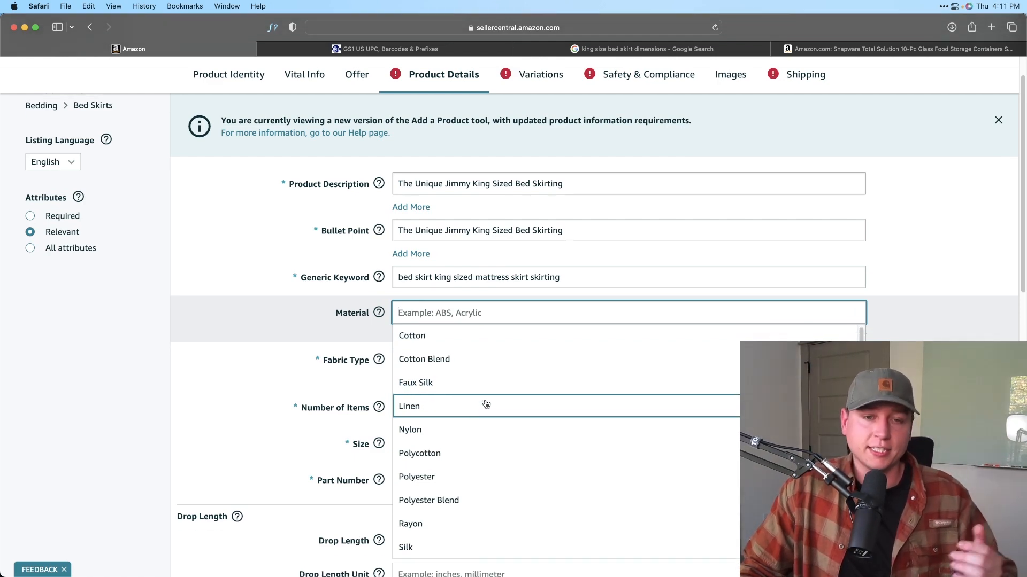
scroll(488, 406, "down", 2)
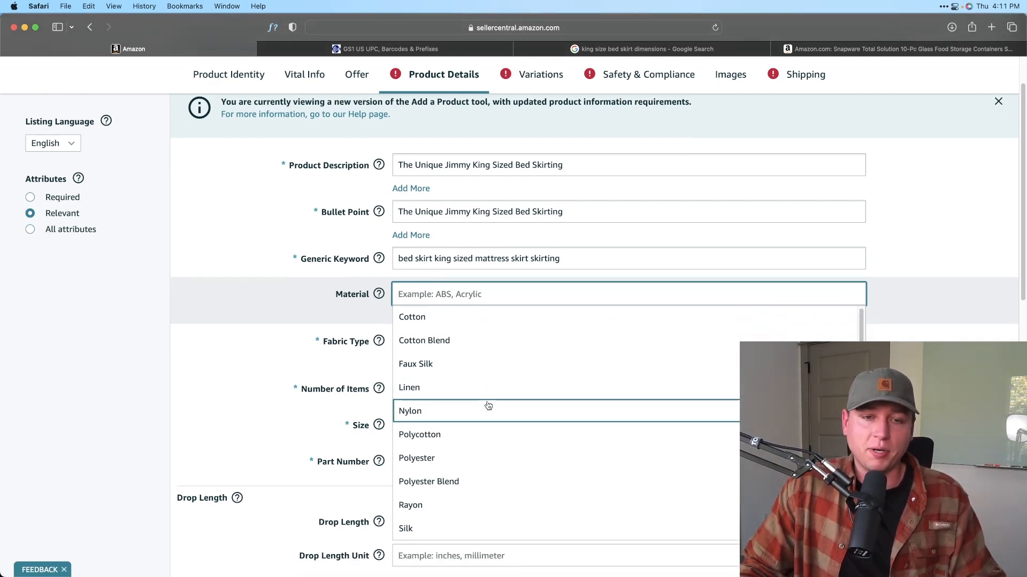
left_click(446, 317)
left_click(460, 338)
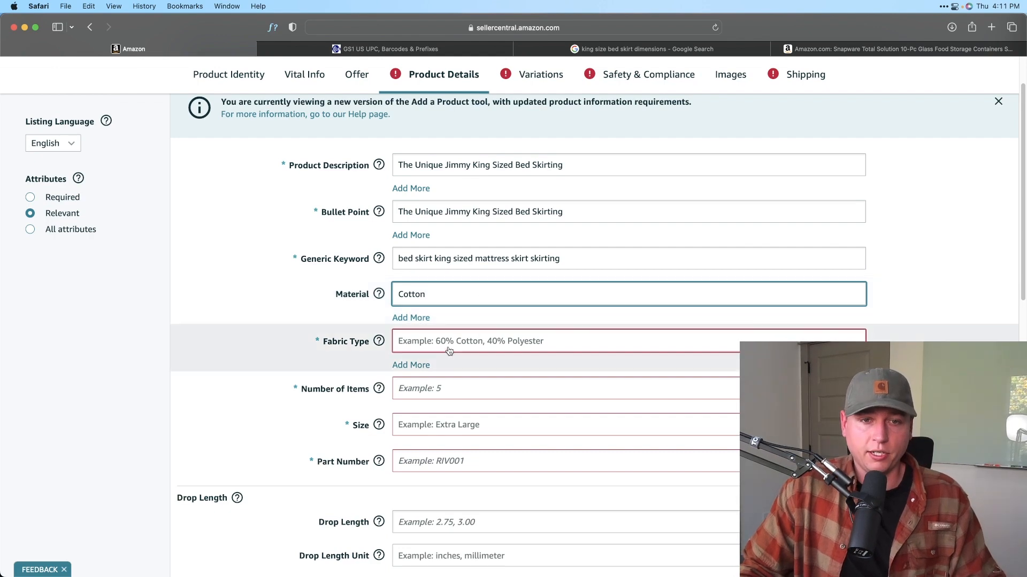
left_click(454, 368)
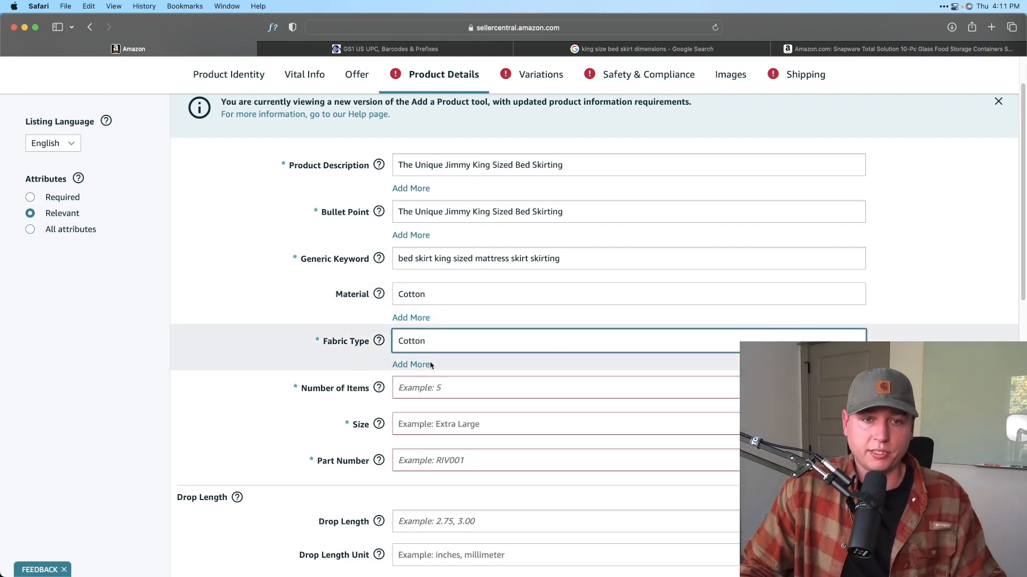
Step: Set the Number of Items to 1 and choose King as the Size
scroll(431, 362, "down", 1)
scroll(442, 376, "down", 3)
left_click(428, 285)
mouse_move(378, 289)
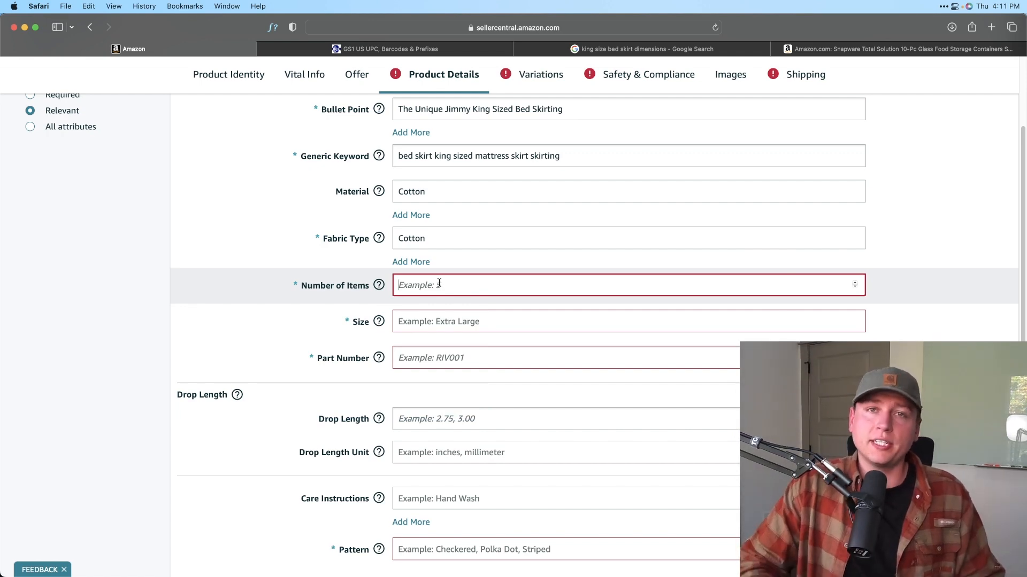
type("1")
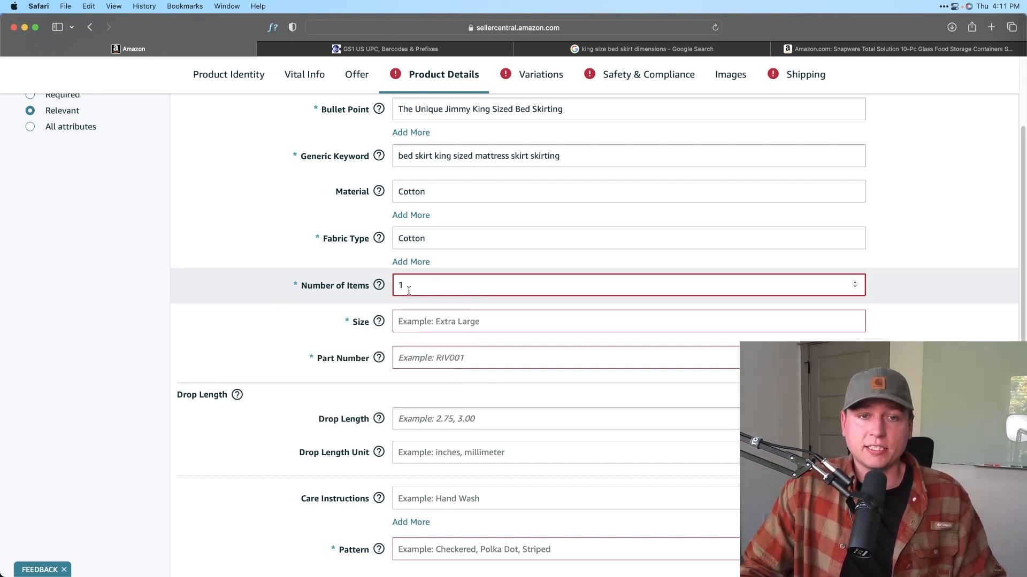
left_click(422, 324)
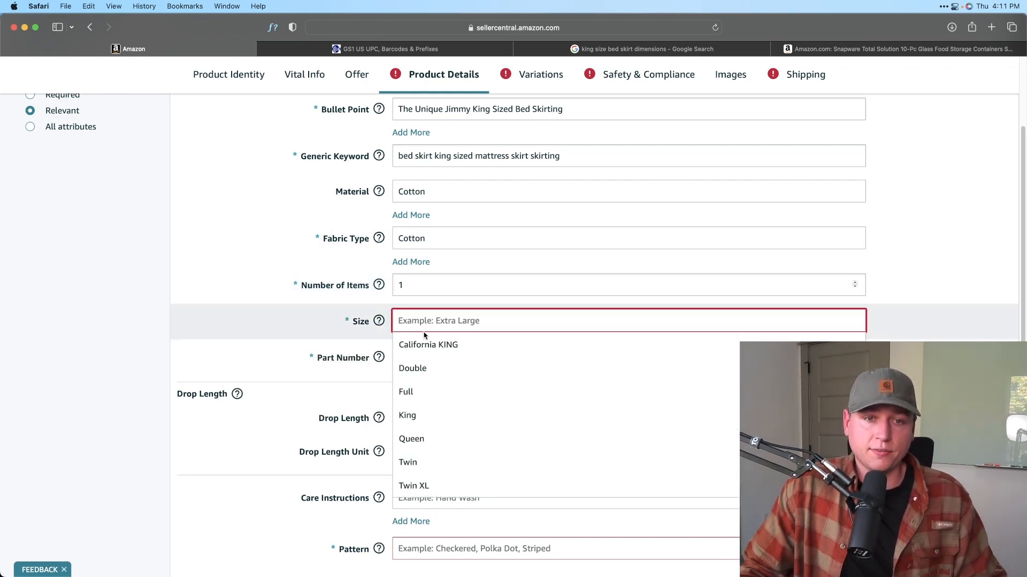
left_click(443, 417)
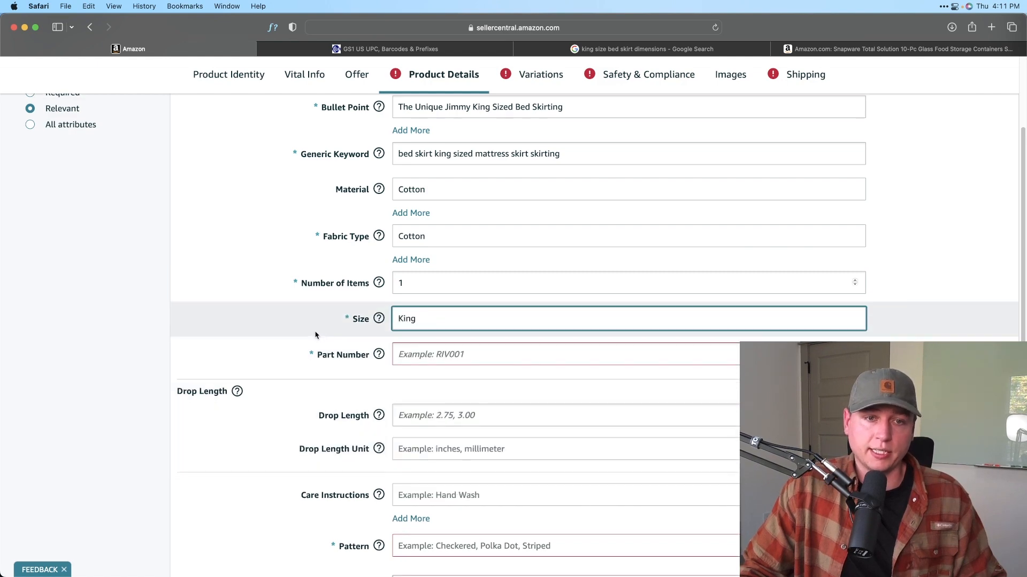
Step: Enter 1 as the Part Number of the product
scroll(321, 337, "down", 1)
left_click(592, 337)
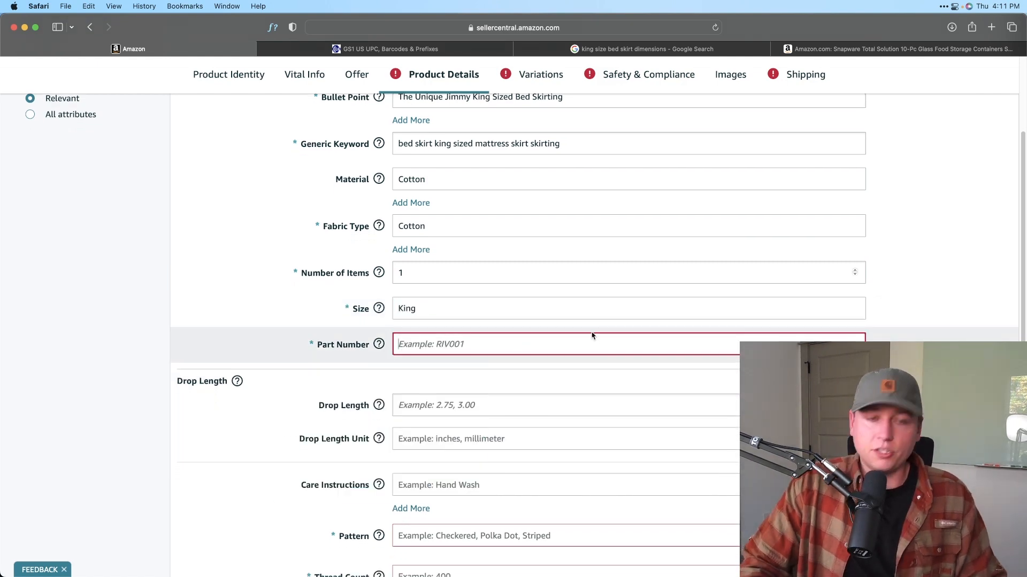
type("1")
left_click(276, 284)
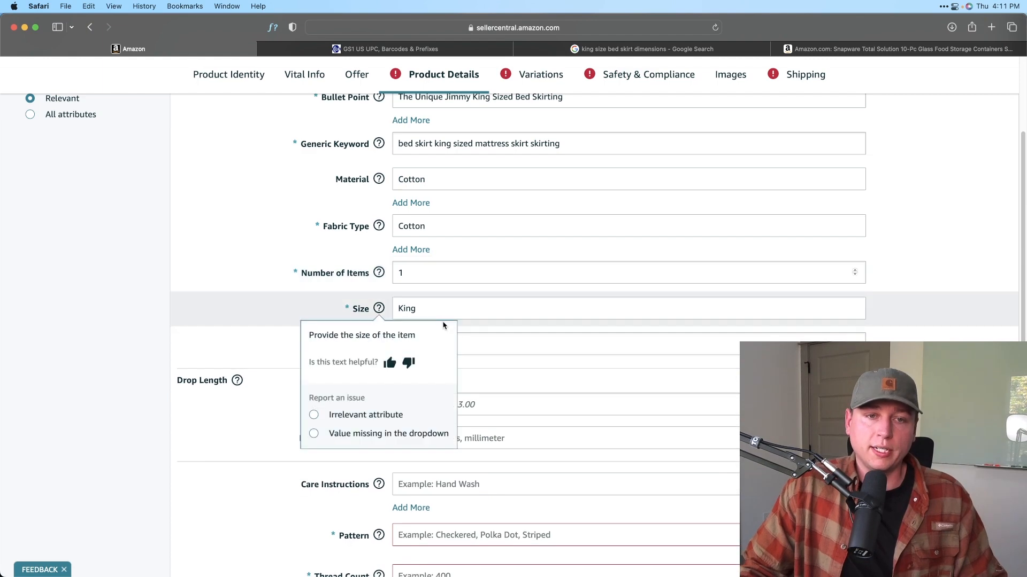
Step: Leave the drop length fields empty and set the Care Instructions to Machine Wash
scroll(485, 351, "down", 3)
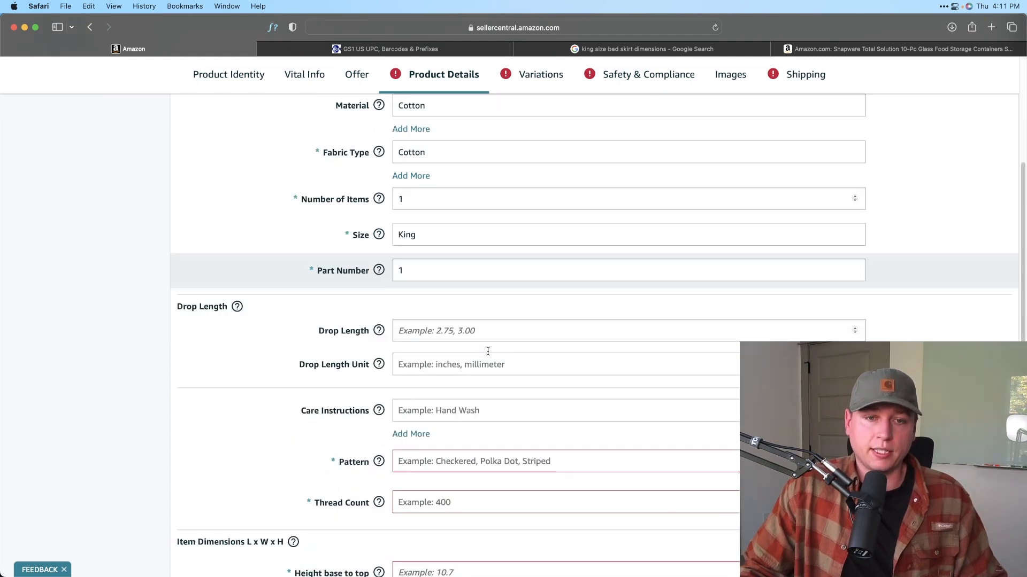
scroll(374, 313, "down", 1)
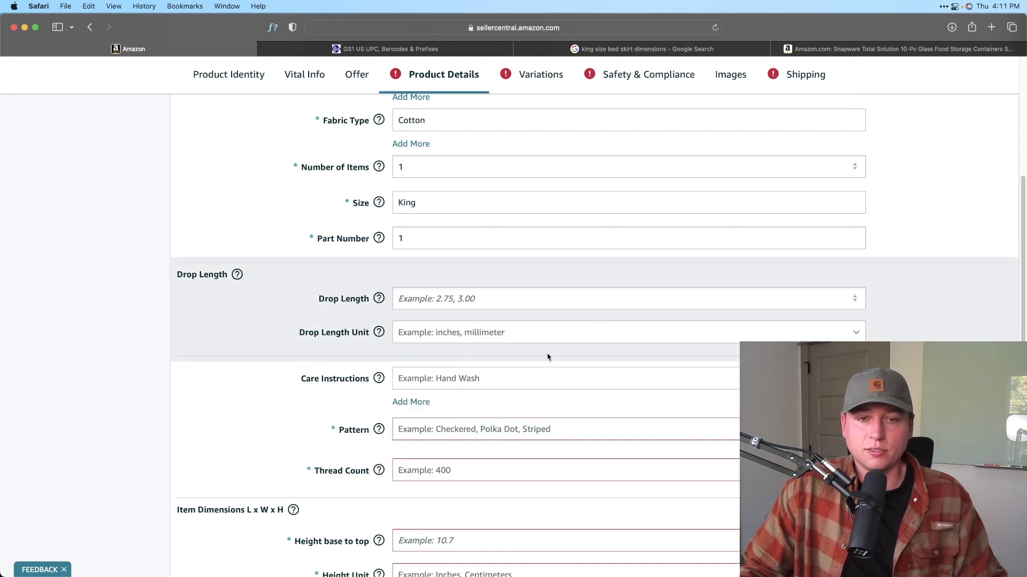
scroll(485, 323, "down", 1)
scroll(485, 323, "down", 1)
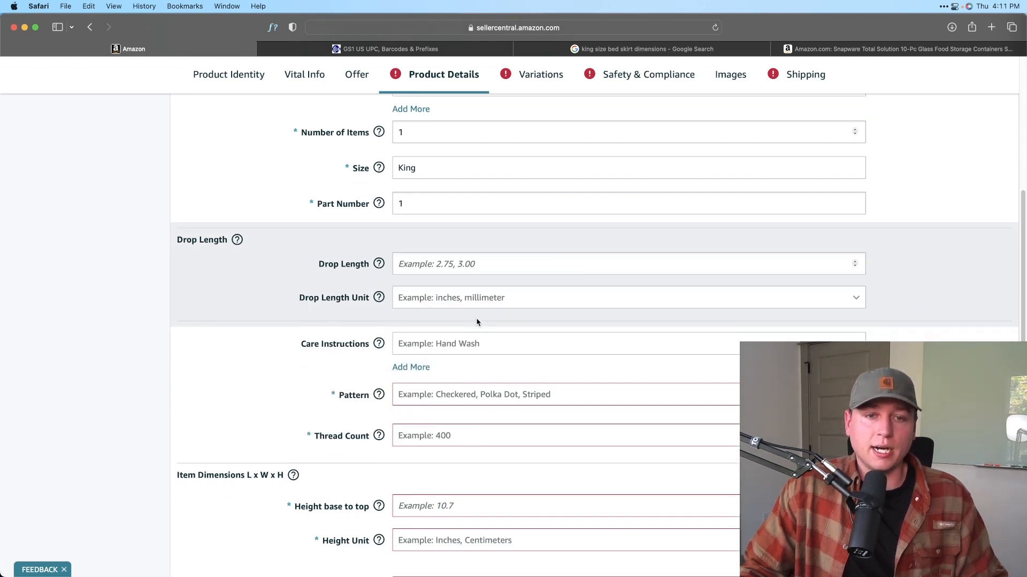
left_click(427, 348)
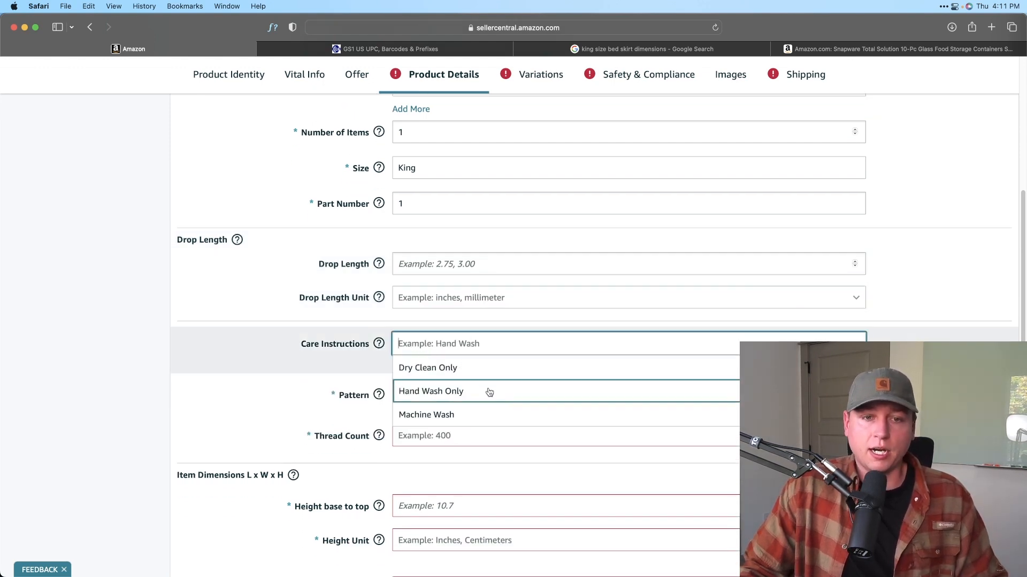
scroll(479, 411, "down", 1)
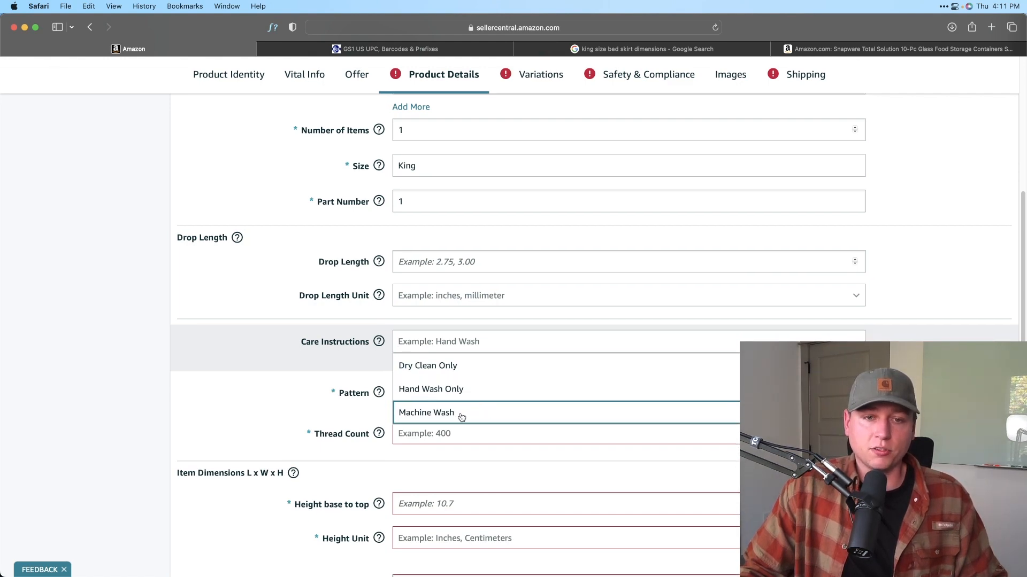
left_click(460, 414)
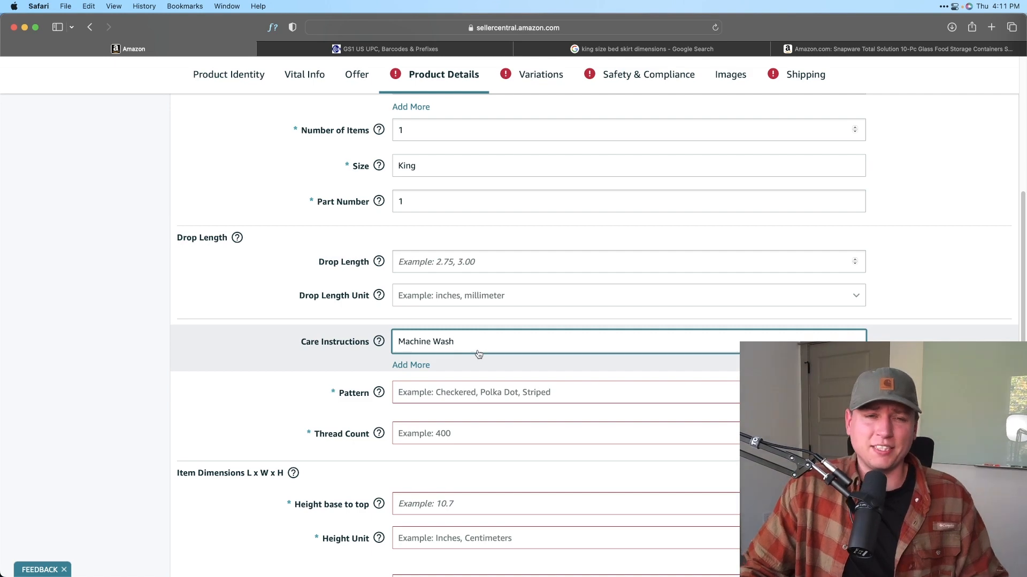
Step: Choose Solid as the Pattern of the bed skirt
scroll(482, 359, "down", 2)
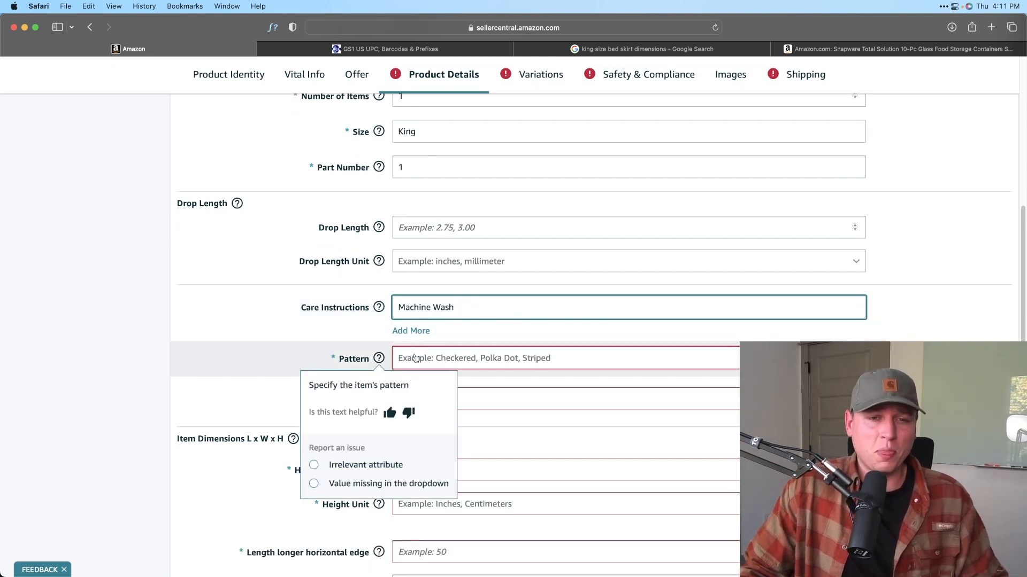
left_click(461, 359)
scroll(459, 374, "down", 2)
scroll(455, 374, "down", 3)
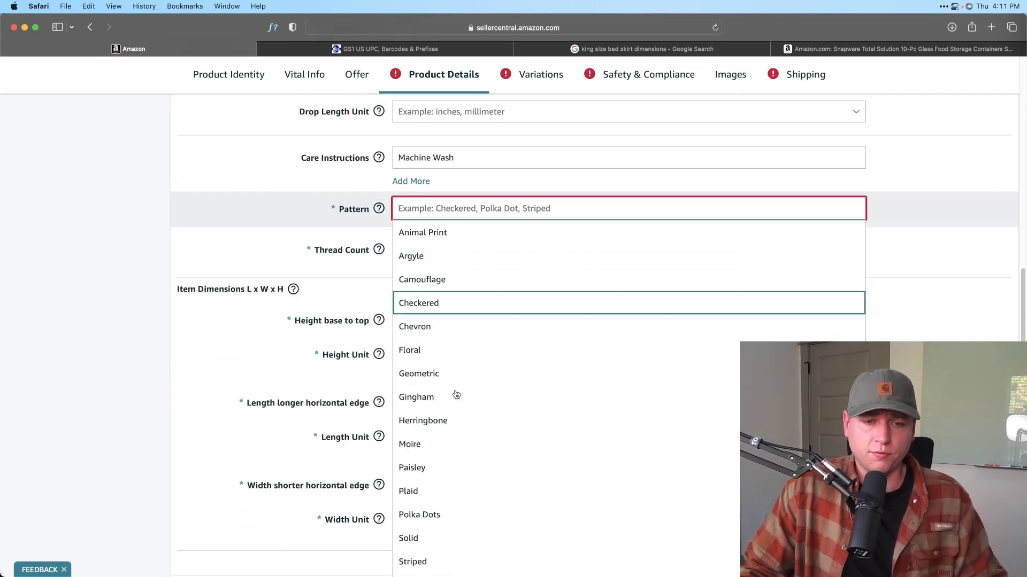
left_click(451, 521)
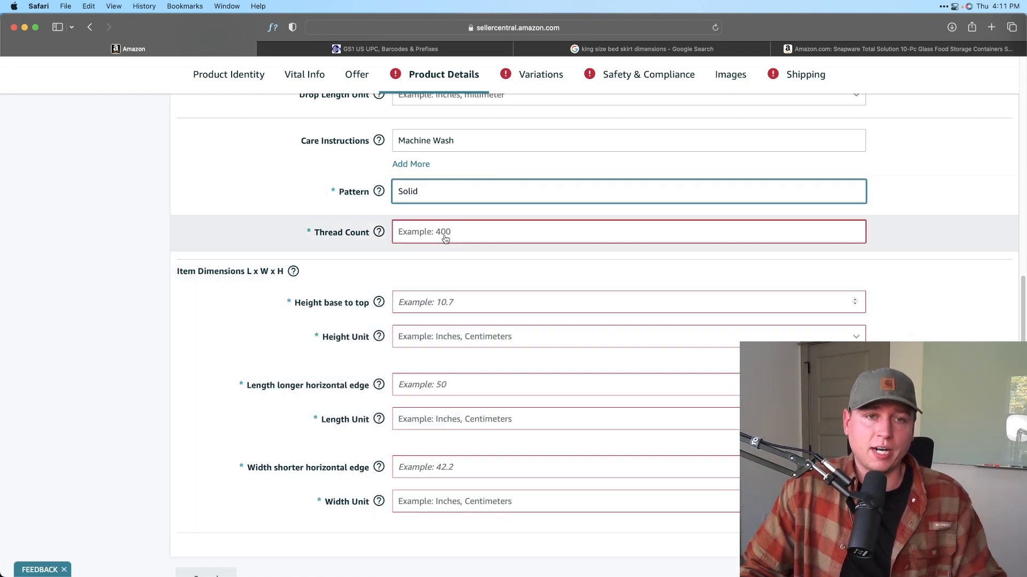
Step: Set the Thread Count to 1800
left_click(445, 238)
scroll(447, 355, "down", 5)
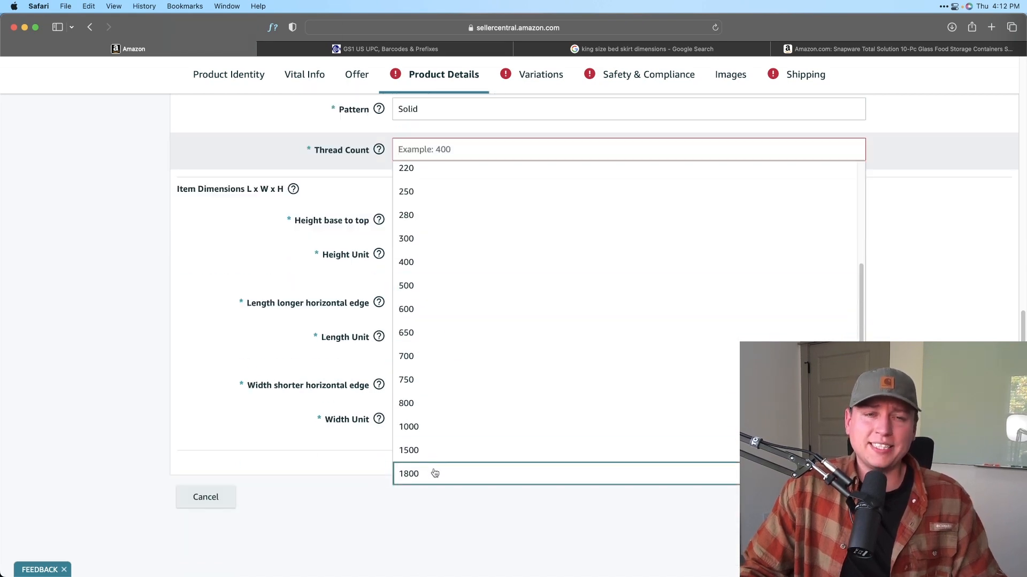
left_click(435, 473)
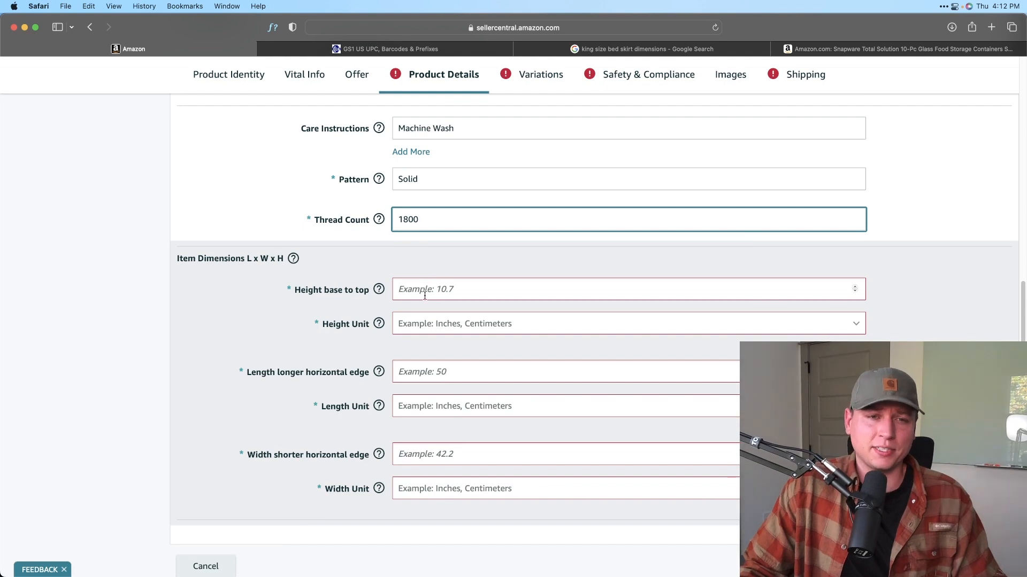
Step: Set the item's Height base to top to 12 and its Height Unit to Inches
left_click(405, 291)
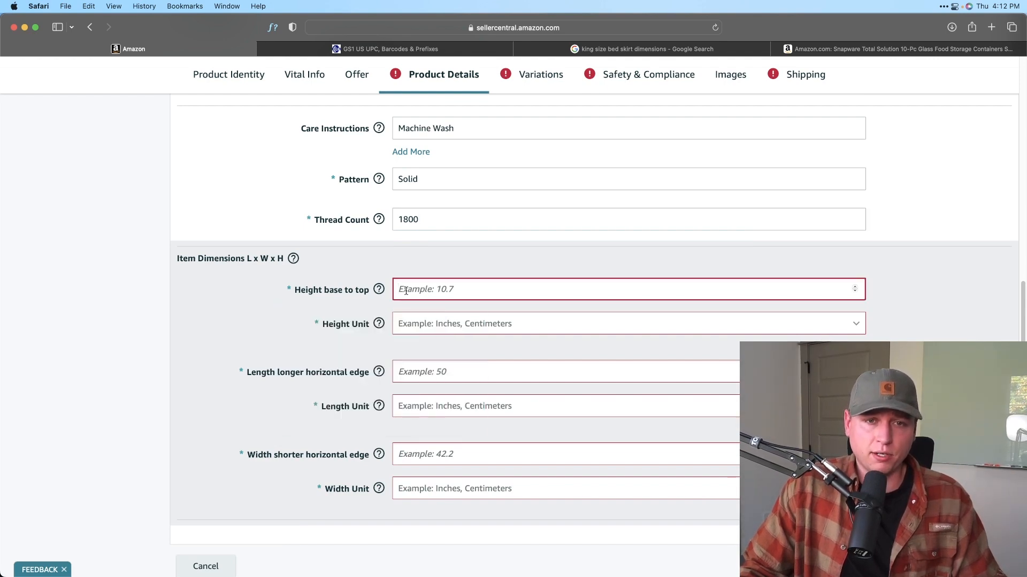
mouse_move(379, 289)
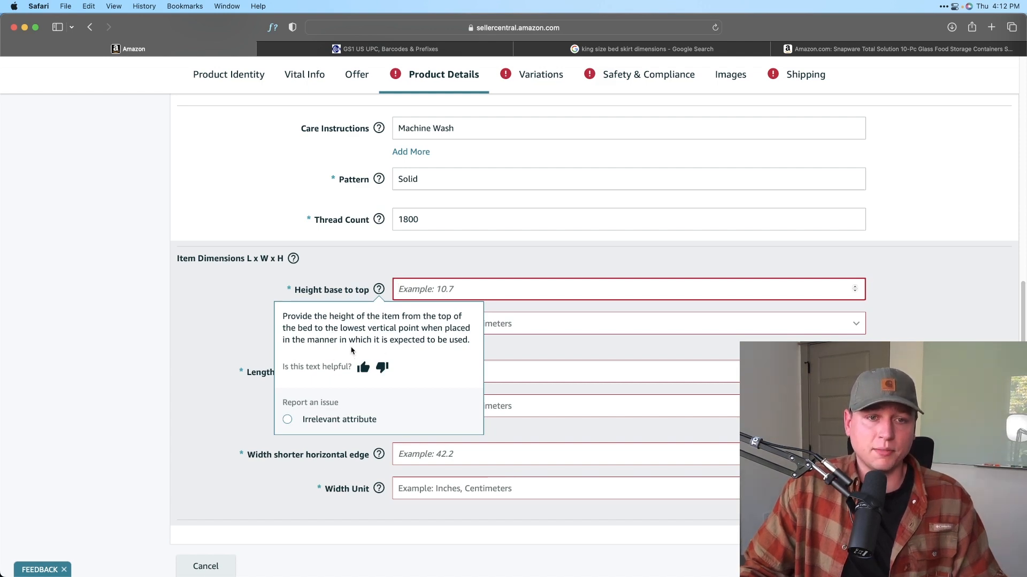
left_click(517, 325)
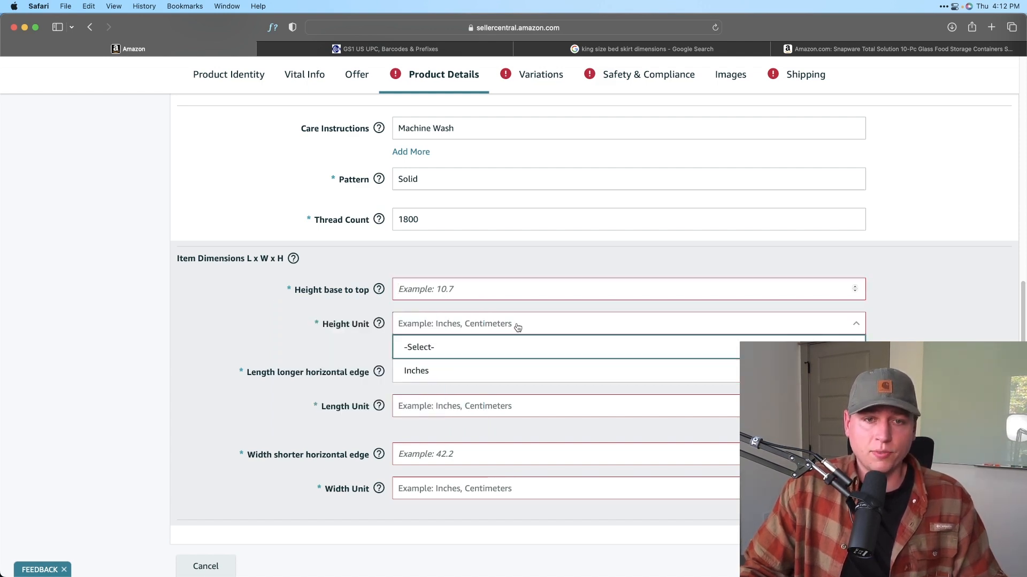
left_click(422, 371)
left_click(426, 291)
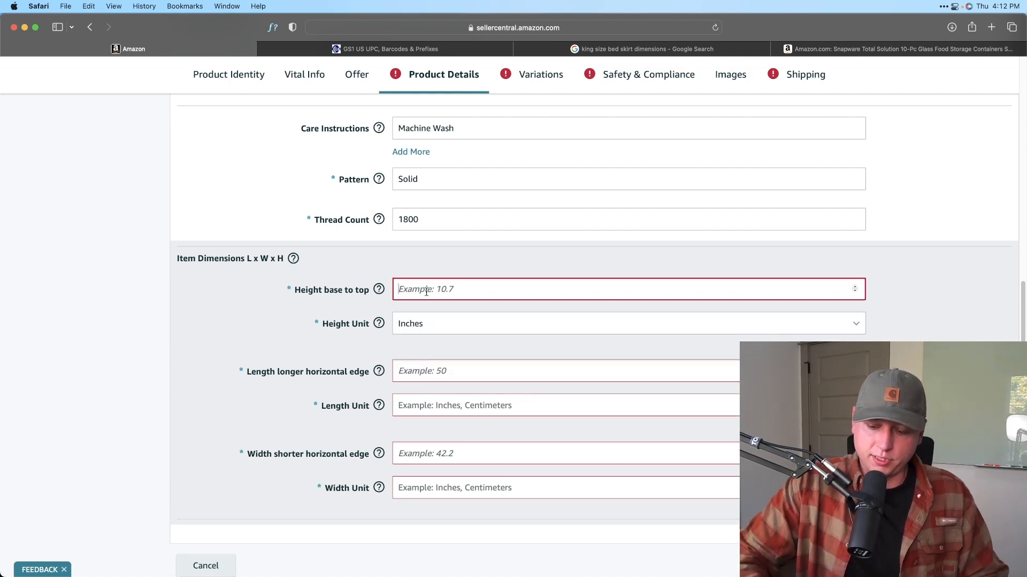
type("12")
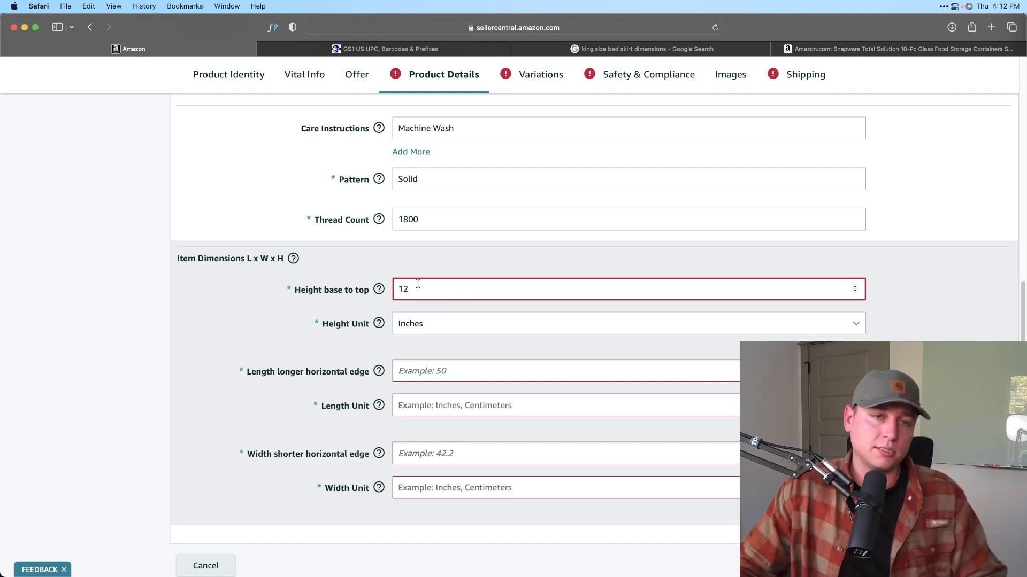
left_click(445, 356)
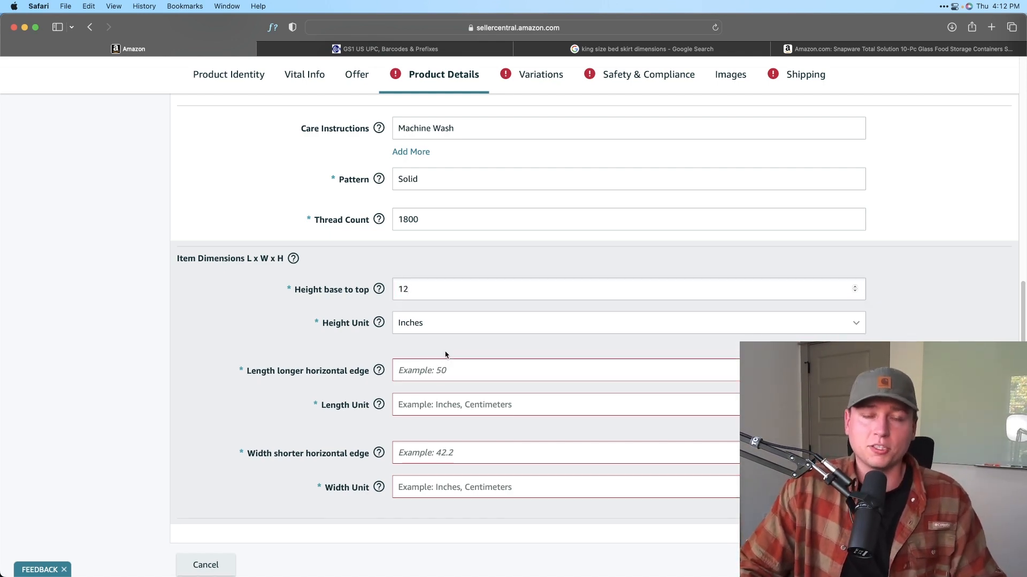
Step: Check the king size bed skirt dimensions in the Google results and enter 80 as the item's length in the listing
scroll(449, 347, "down", 2)
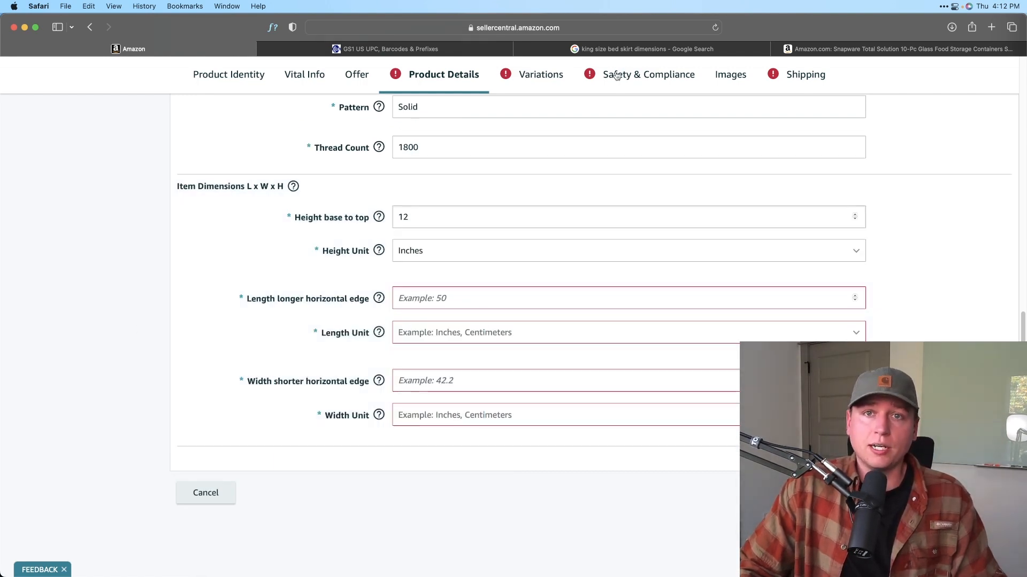
left_click(630, 48)
scroll(274, 499, "down", 1)
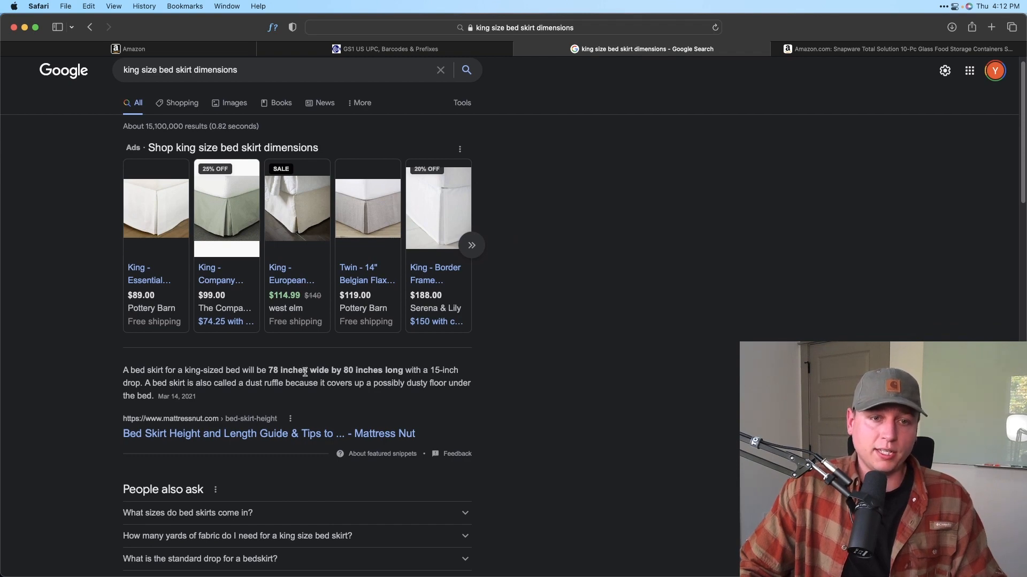
left_click(158, 50)
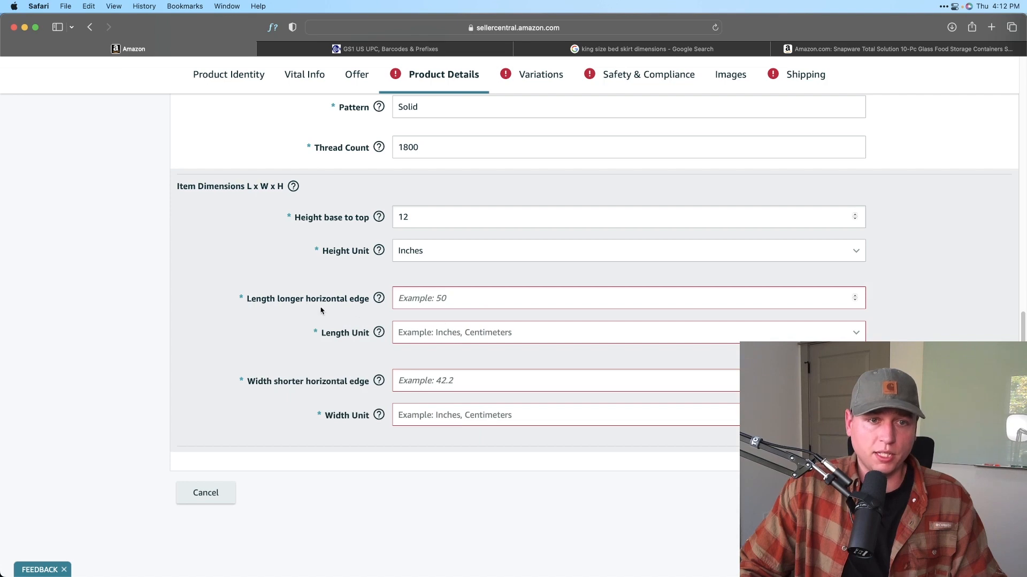
left_click(428, 298)
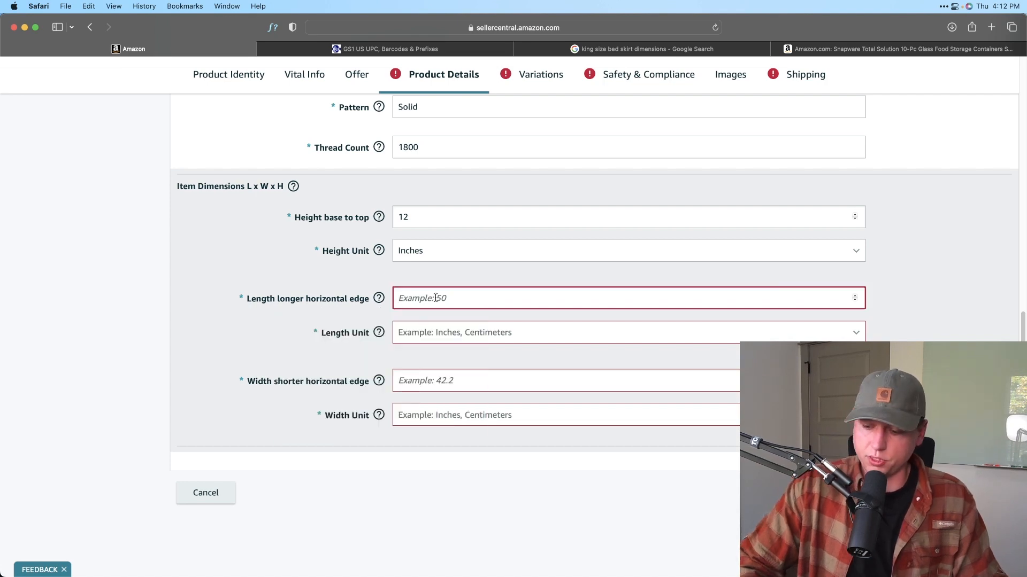
type("80")
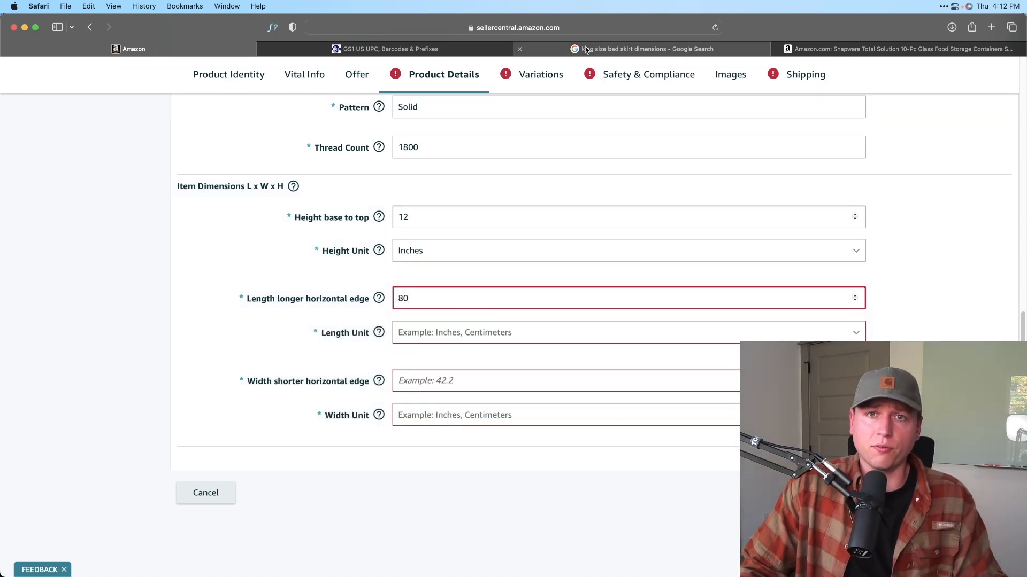
Step: Recheck the bed skirt dimensions in the Google results and set the item's length to 78 Inches in the listing
left_click(586, 49)
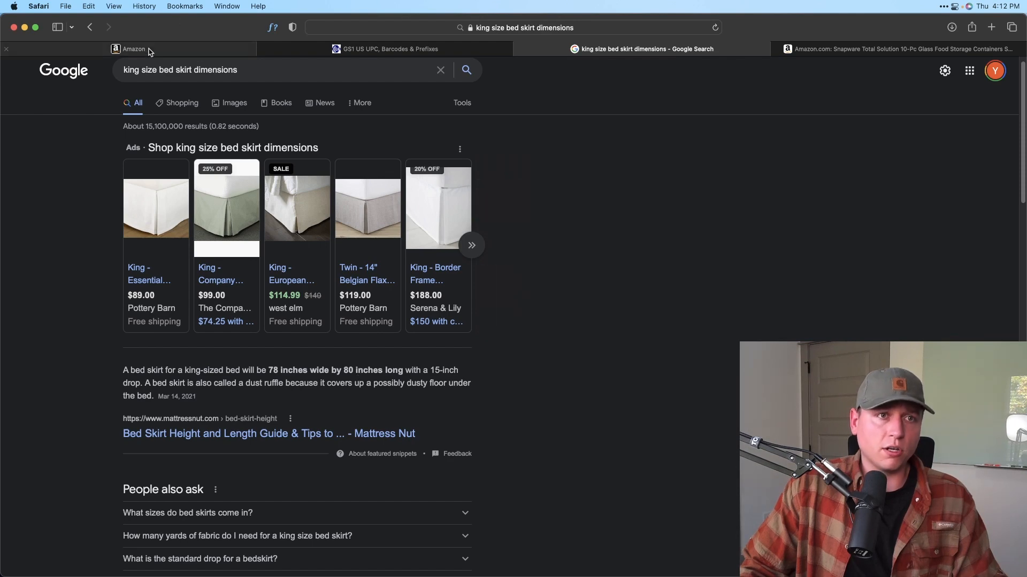
left_click(128, 48)
double_click(440, 304)
type("78")
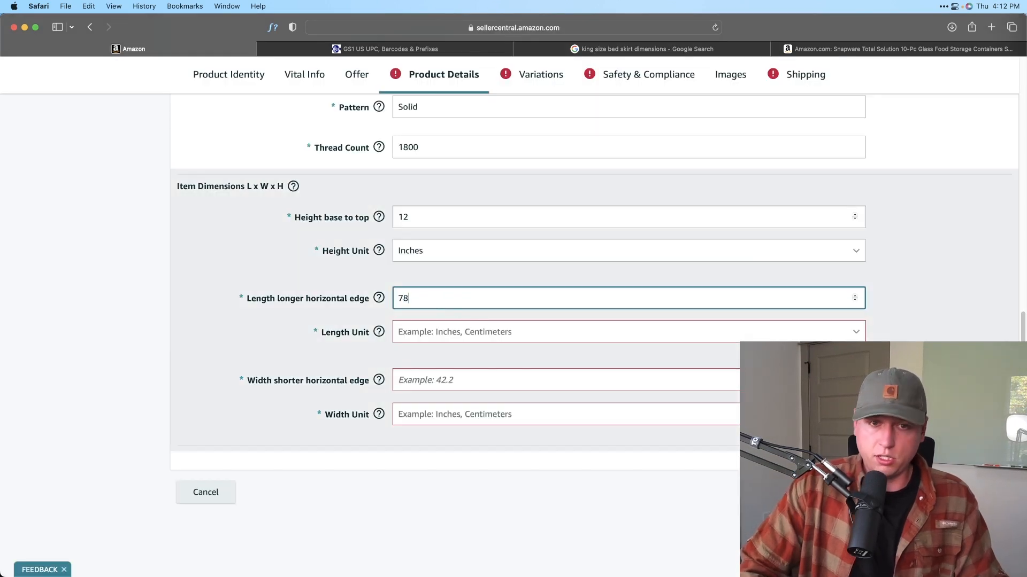
left_click(438, 332)
left_click(449, 378)
Step: Set the item's Width shorter horizontal edge to 80 and its Width Unit to Inches
left_click(449, 379)
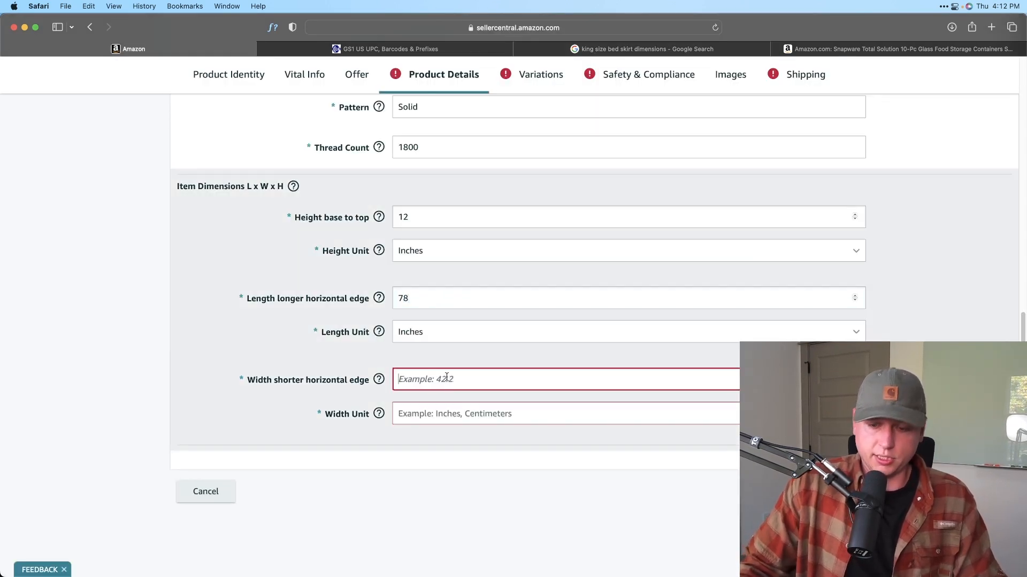
type("80")
left_click(460, 421)
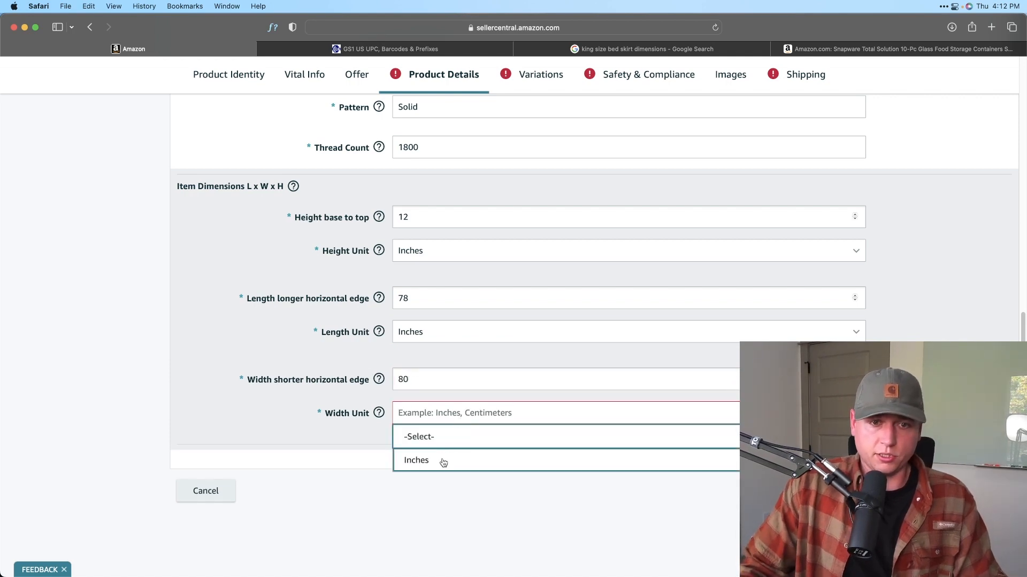
left_click(443, 460)
Step: Go to the listing's Variations section and add Blue as a Color variation
scroll(482, 367, "up", 15)
scroll(580, 375, "up", 3)
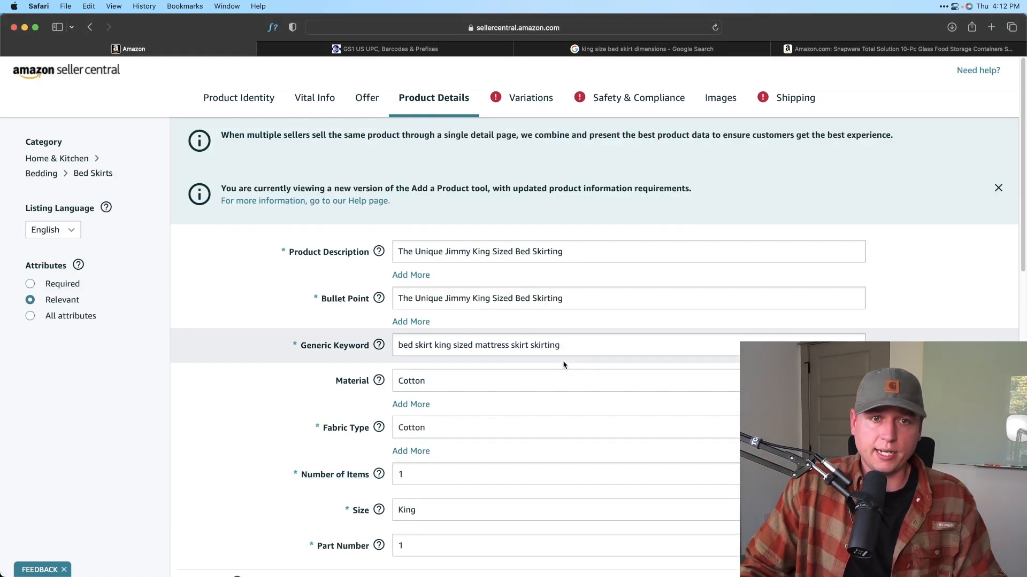
left_click(525, 100)
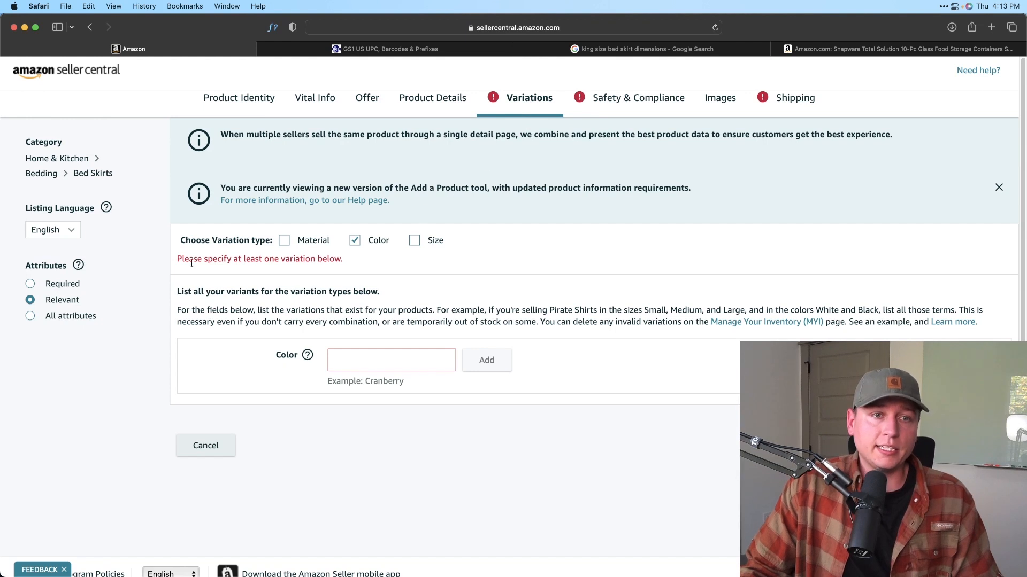
left_click_drag(185, 243, 280, 249)
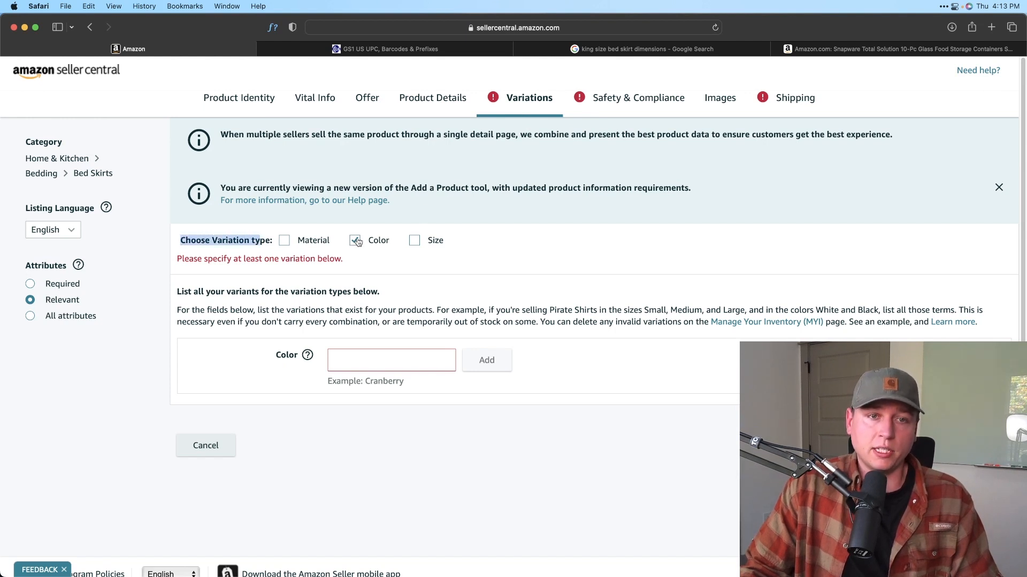
scroll(423, 296, "down", 2)
left_click(397, 312)
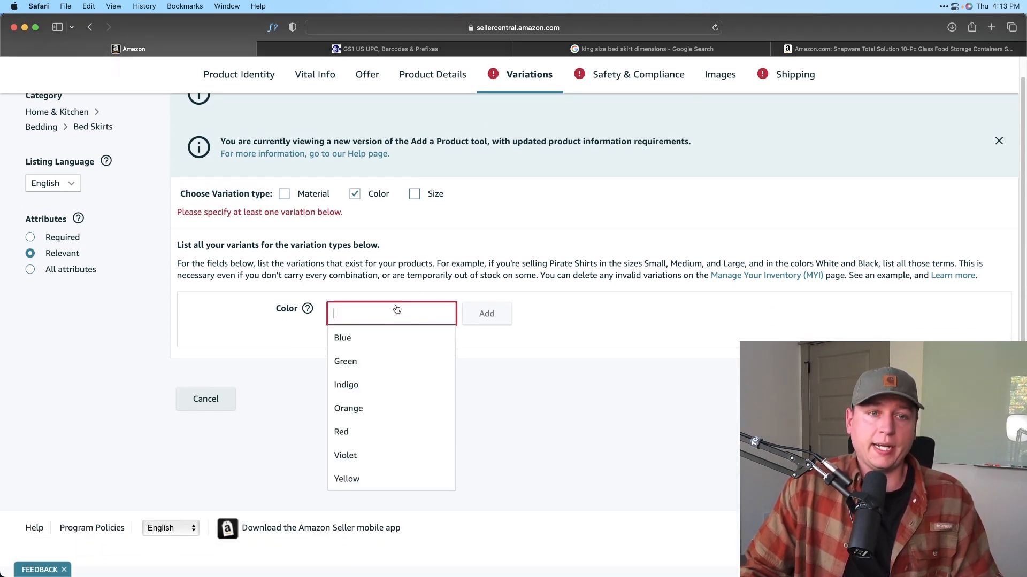
left_click(381, 337)
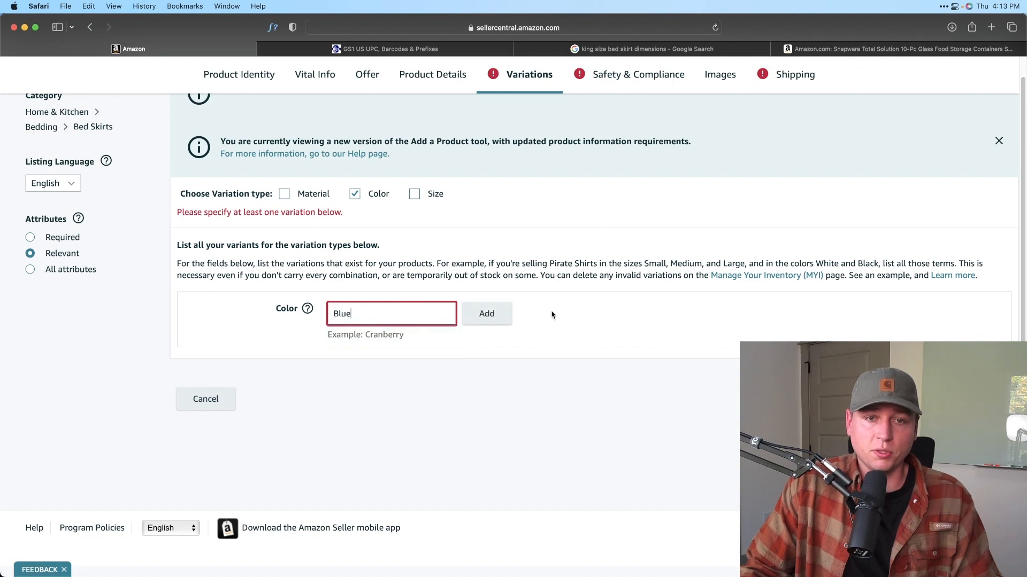
left_click(486, 315)
Step: Show the Offer Condition Note and Sale Price columns in the variations table and look across its fields
scroll(543, 371, "down", 4)
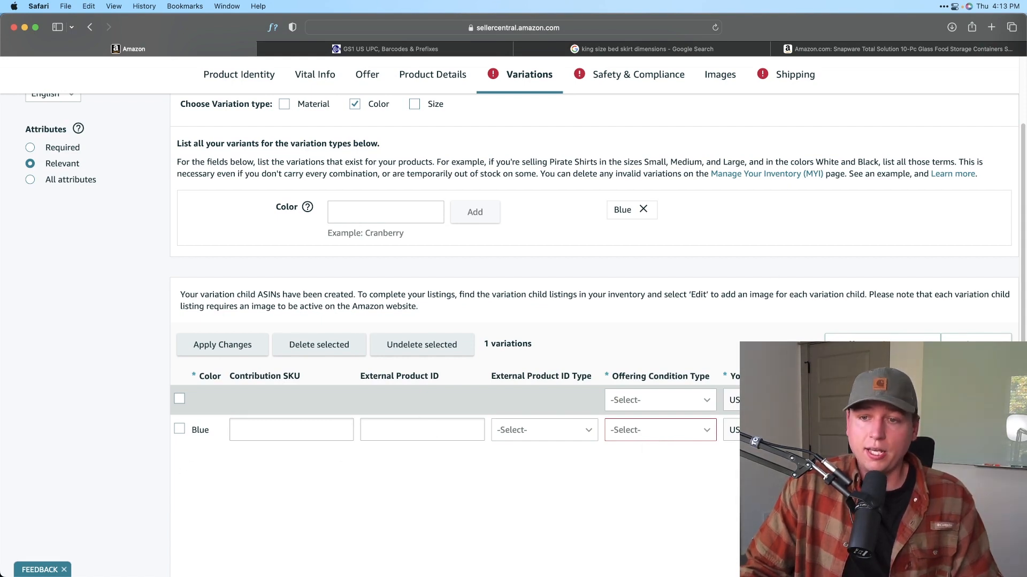
scroll(351, 374, "up", 5)
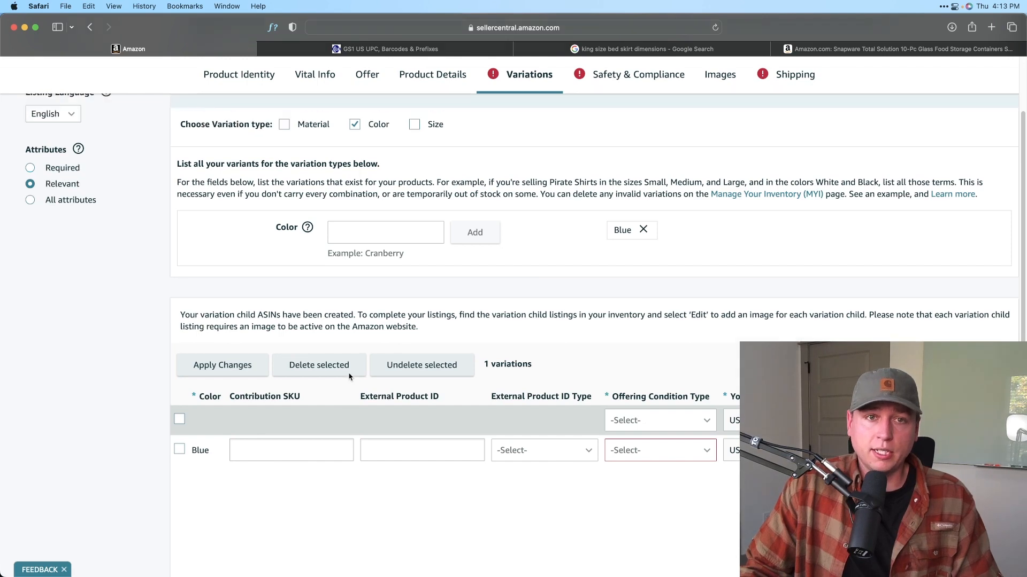
scroll(604, 411, "down", 5)
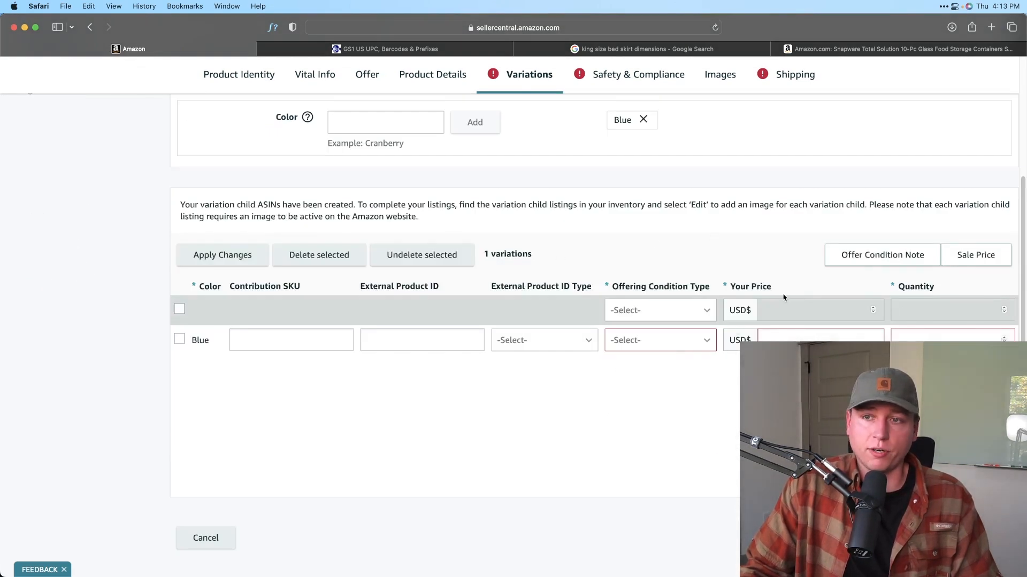
left_click(904, 253)
left_click(974, 255)
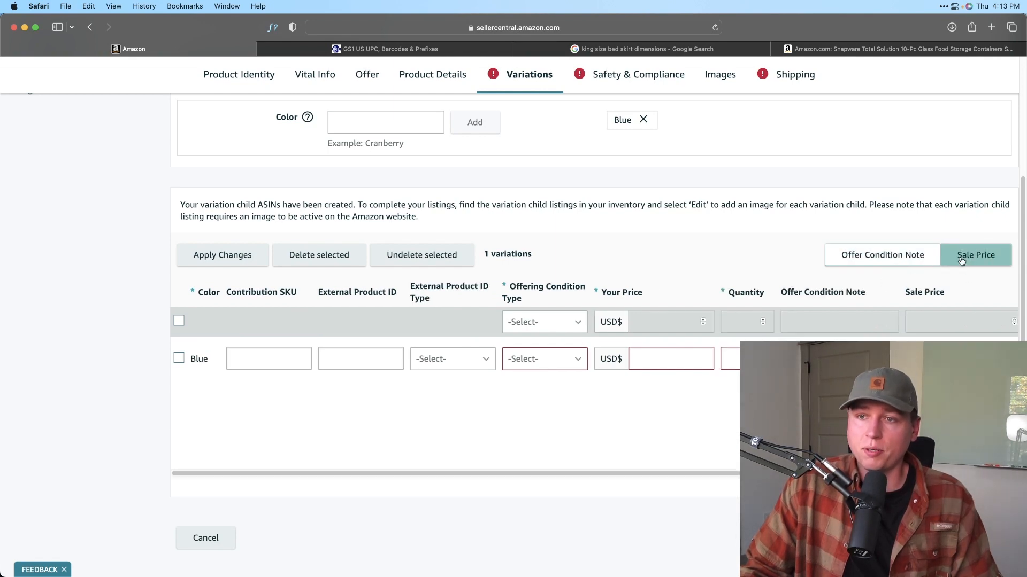
left_click_drag(711, 472, 832, 472)
scroll(408, 361, "left", 5)
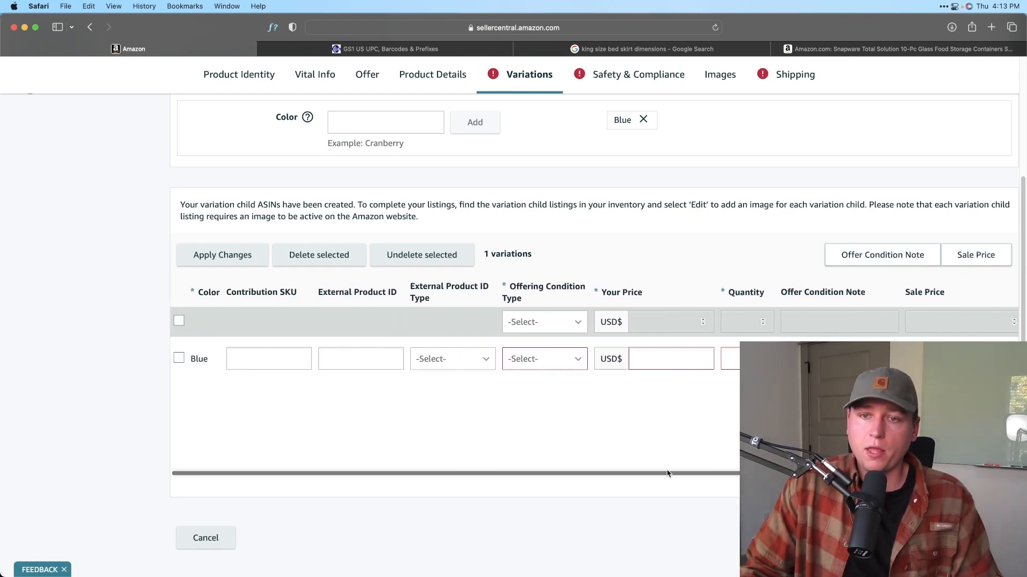
Step: Add Red and Yellow as further Color variations
scroll(378, 289, "up", 3)
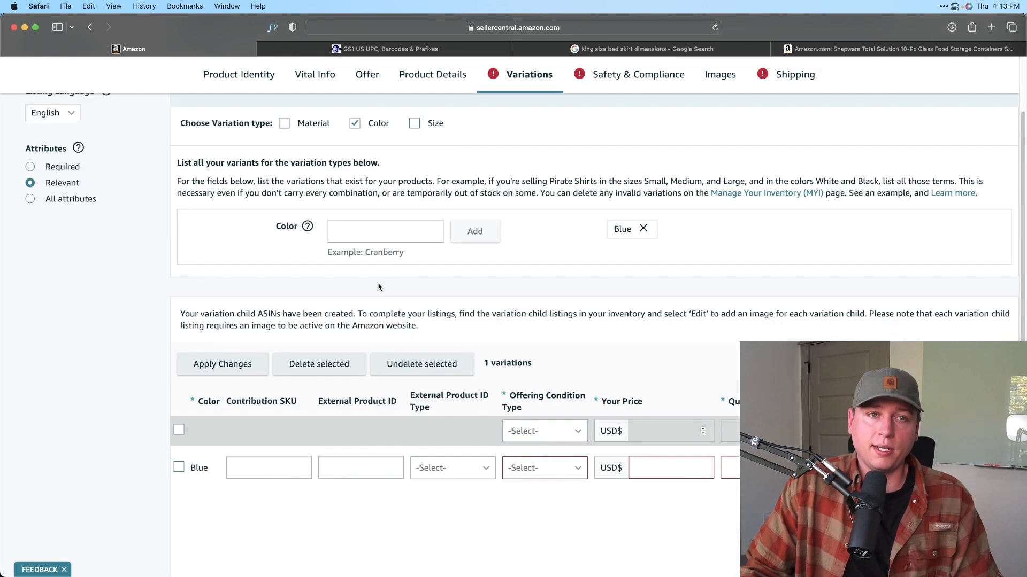
scroll(375, 284, "down", 1)
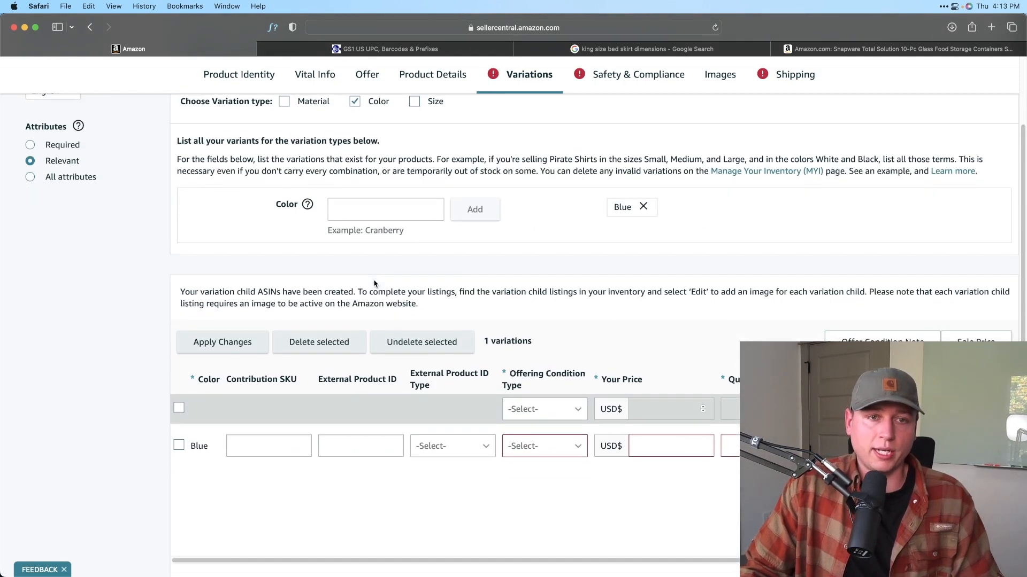
left_click(369, 213)
type("Red")
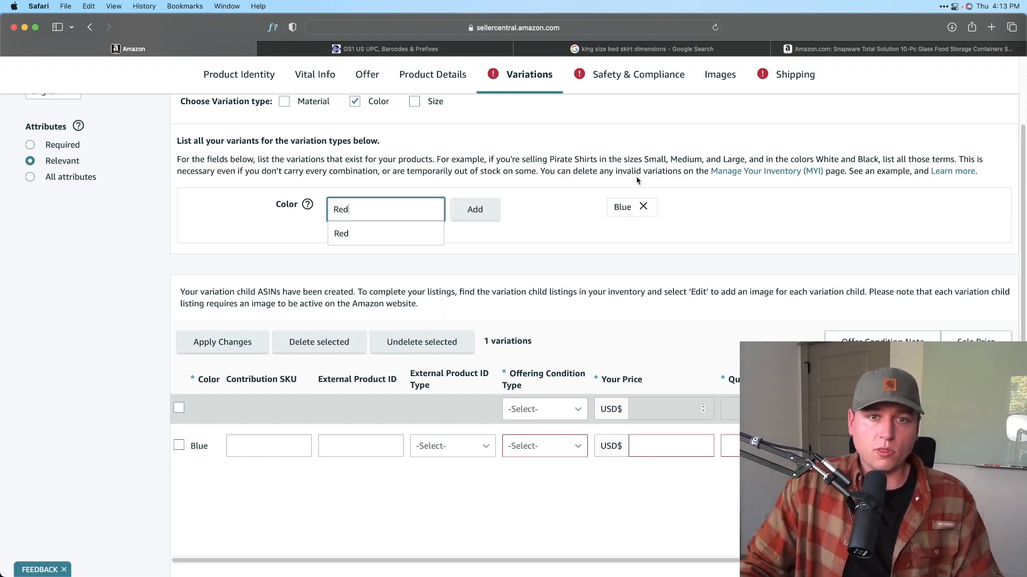
left_click(475, 209)
left_click(362, 218)
type("Yellow")
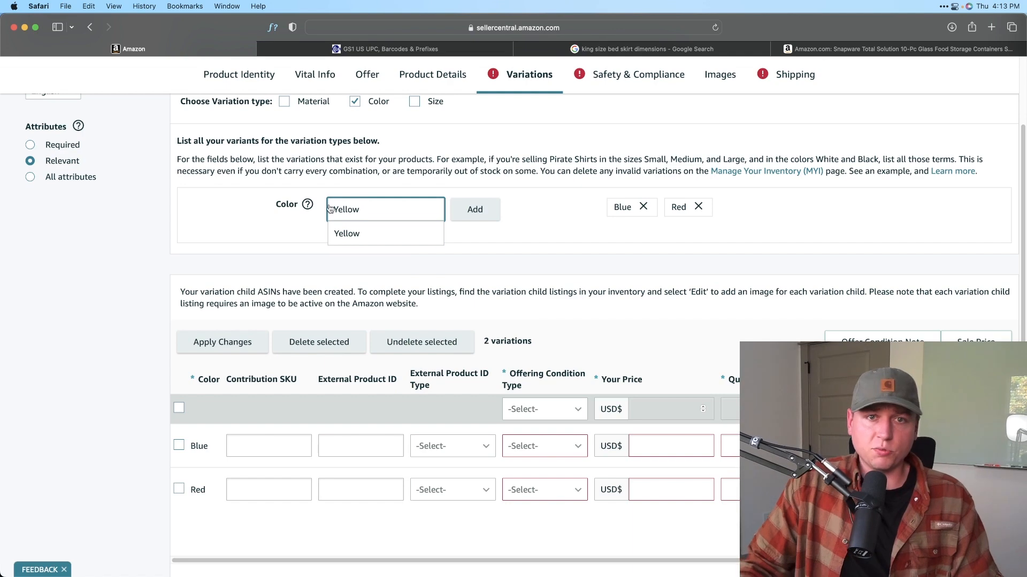
left_click(475, 210)
Step: Delete the Red and Yellow rows from the variations table
scroll(647, 369, "down", 2)
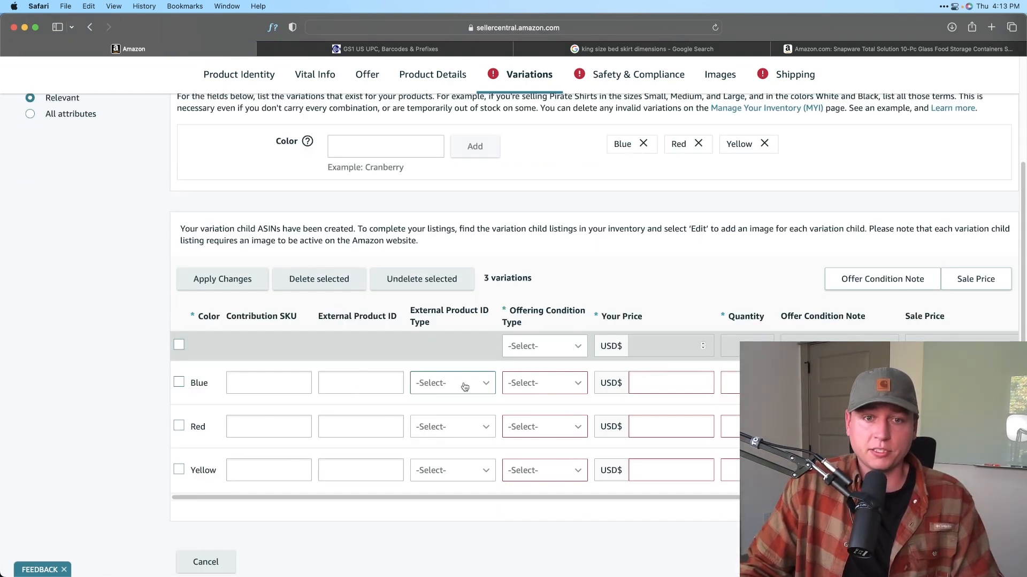
scroll(417, 368, "up", 4)
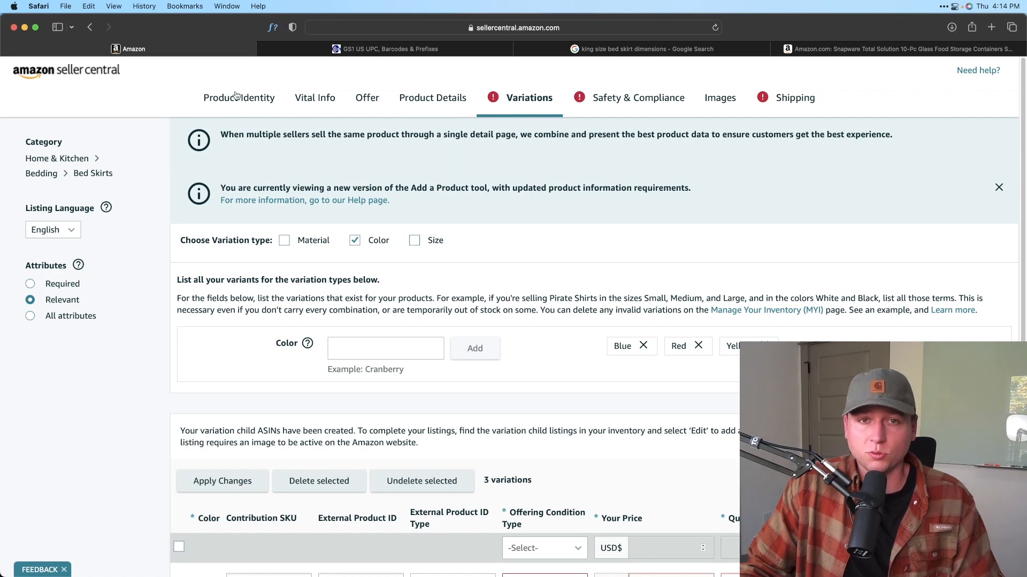
scroll(250, 291, "down", 4)
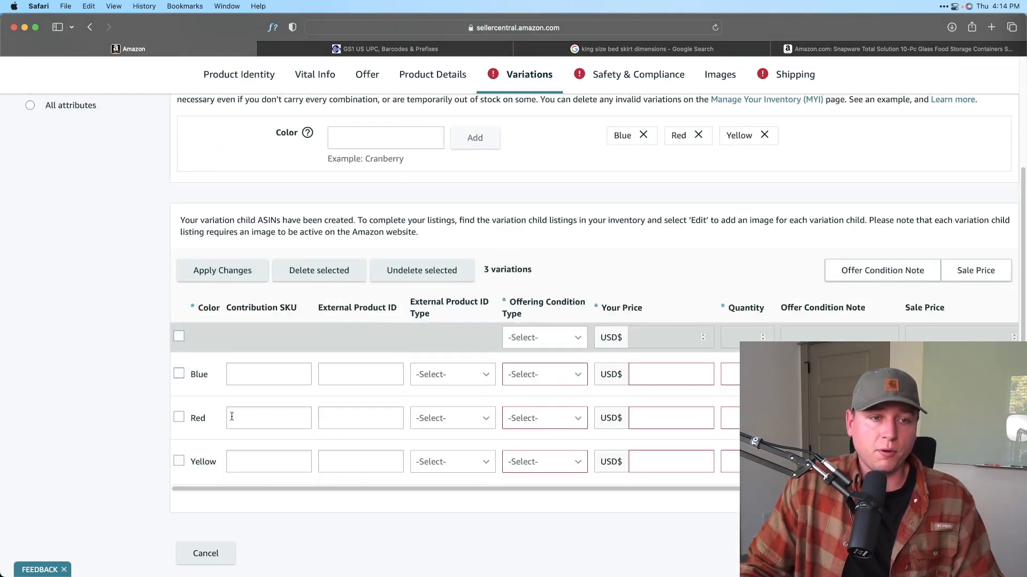
left_click(179, 418)
left_click(179, 462)
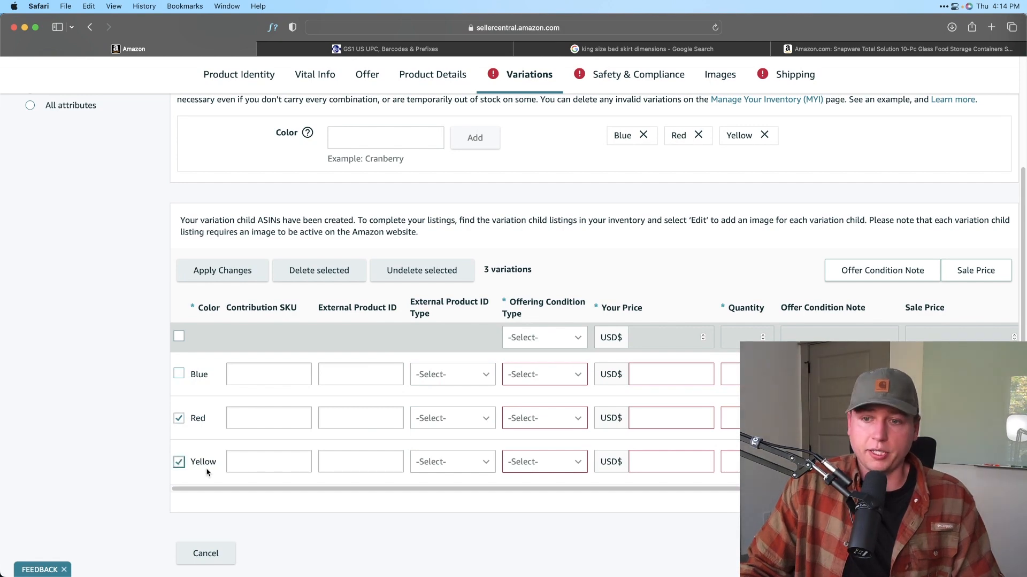
left_click(321, 271)
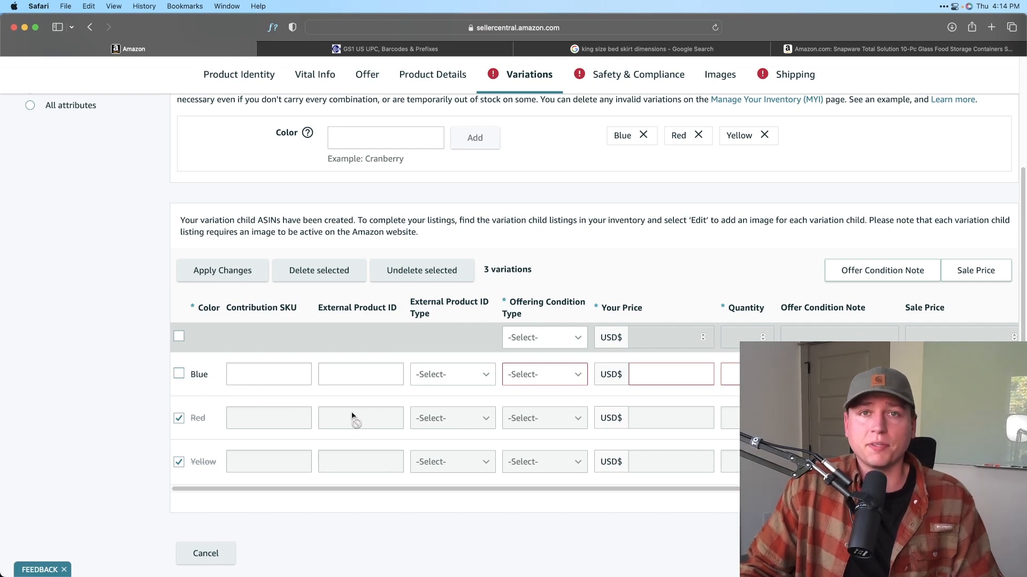
Step: Enter BlueKingSizedSolid as the Contribution SKU of the Blue variation
left_click(260, 380)
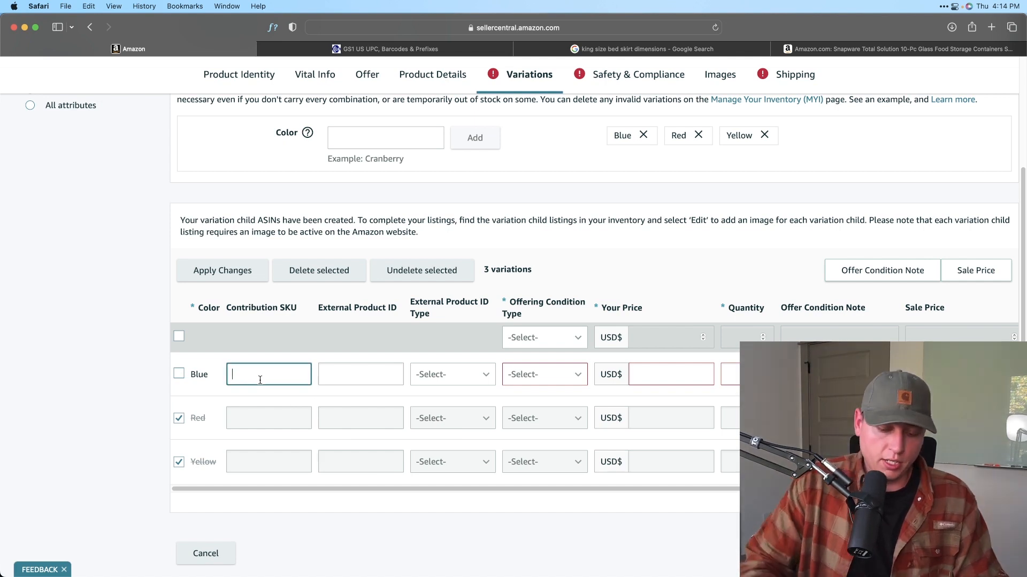
type("Blue")
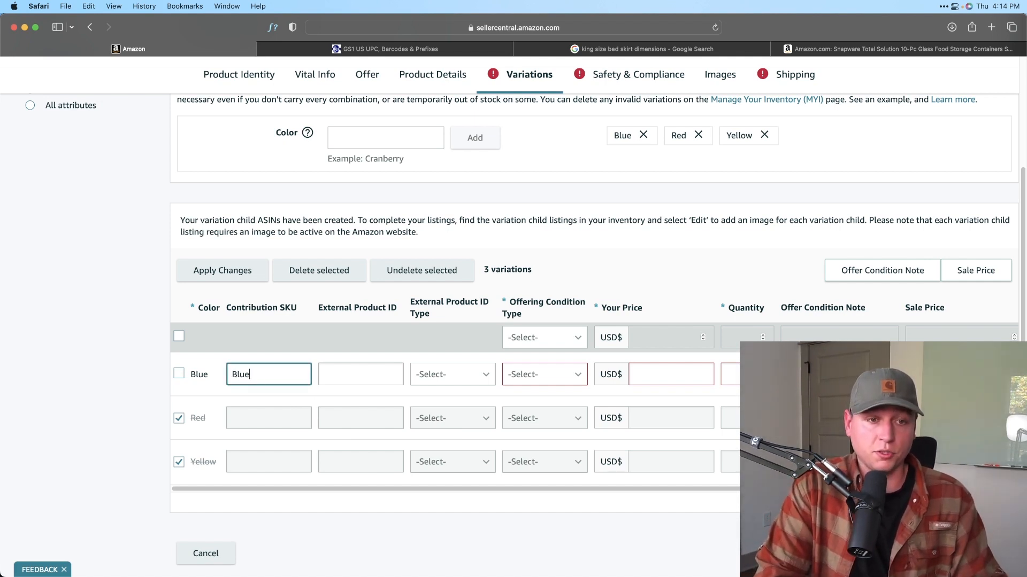
type("KingSized")
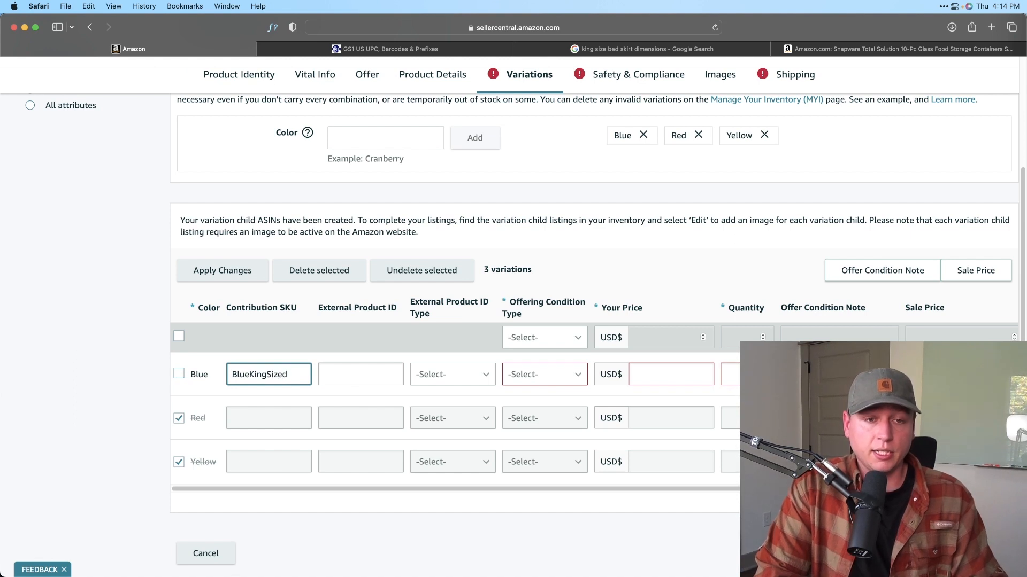
type("Solid")
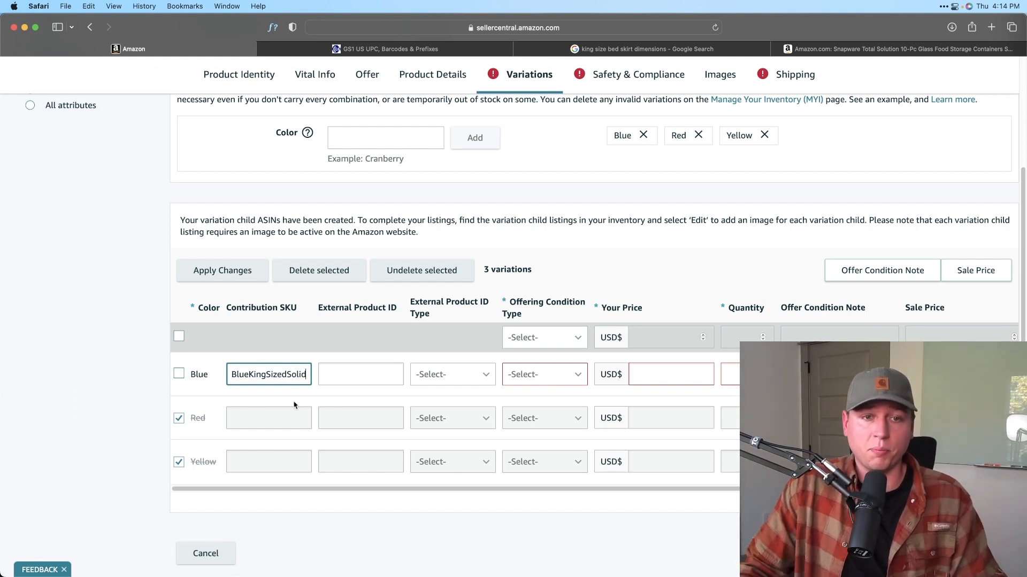
Step: Set the Blue variation's External Product ID Type to UPC, leaving its External Product ID empty
left_click(340, 377)
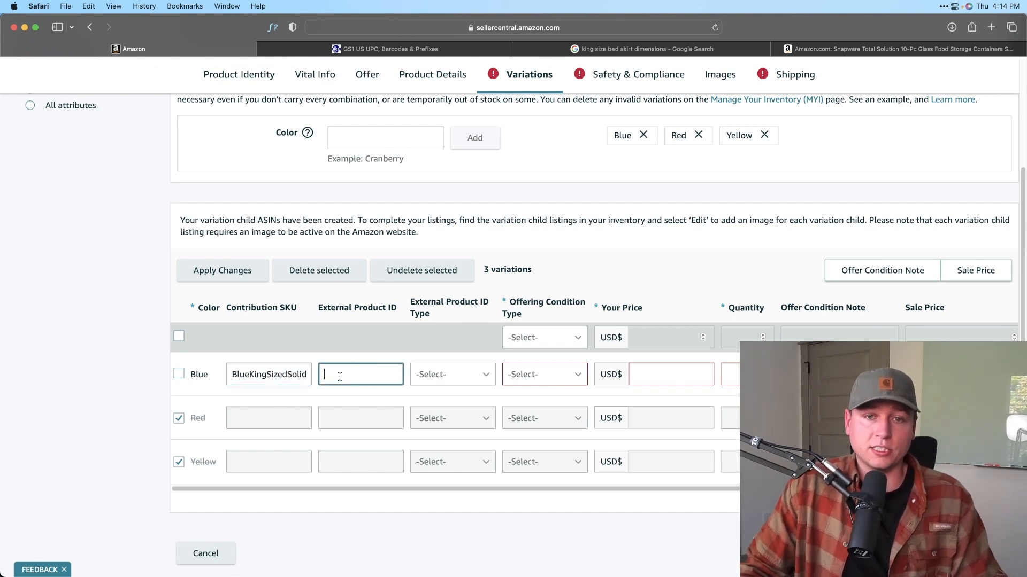
left_click(451, 381)
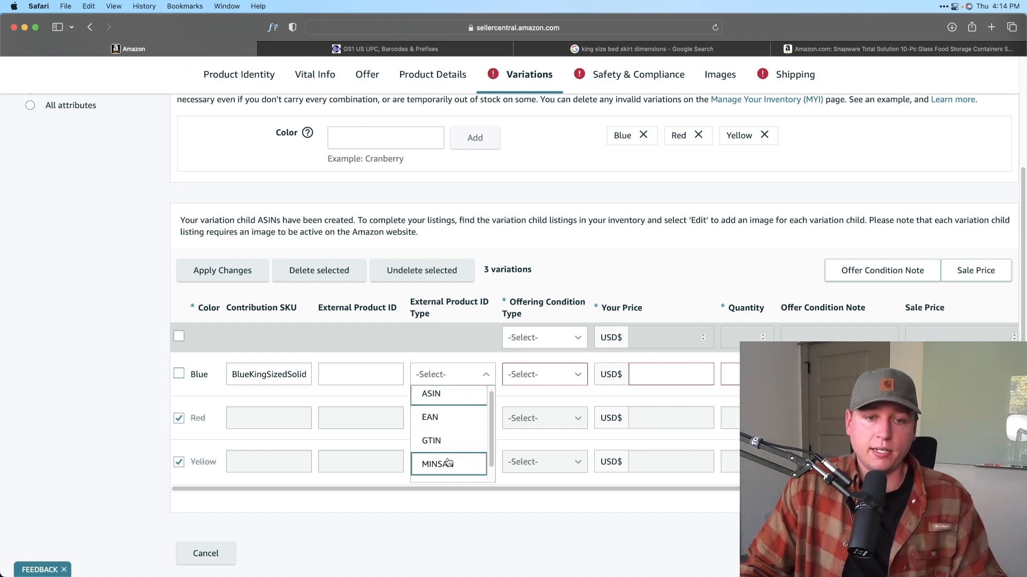
scroll(453, 458, "down", 1)
scroll(452, 459, "down", 2)
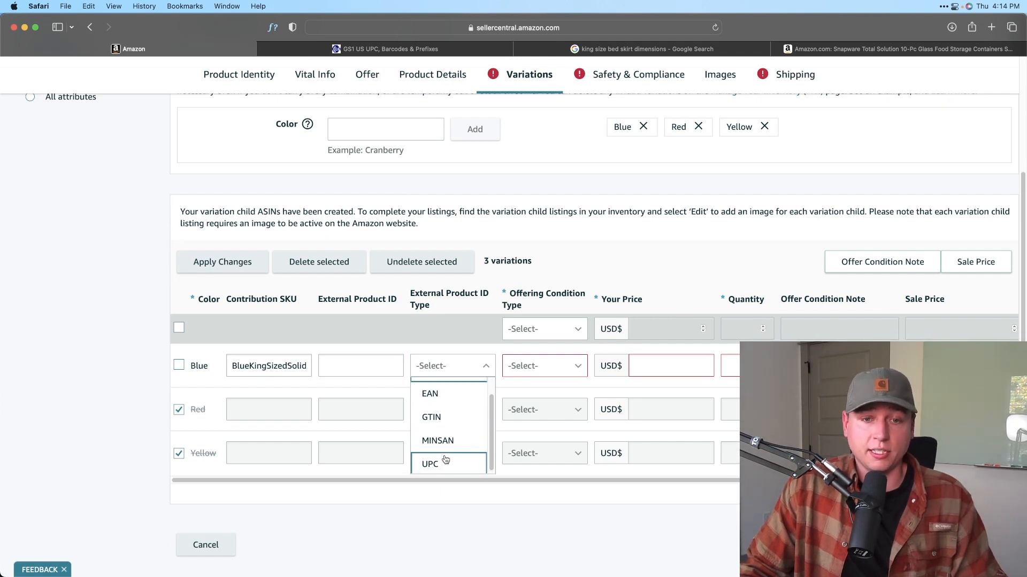
scroll(449, 434, "up", 1)
scroll(449, 435, "down", 1)
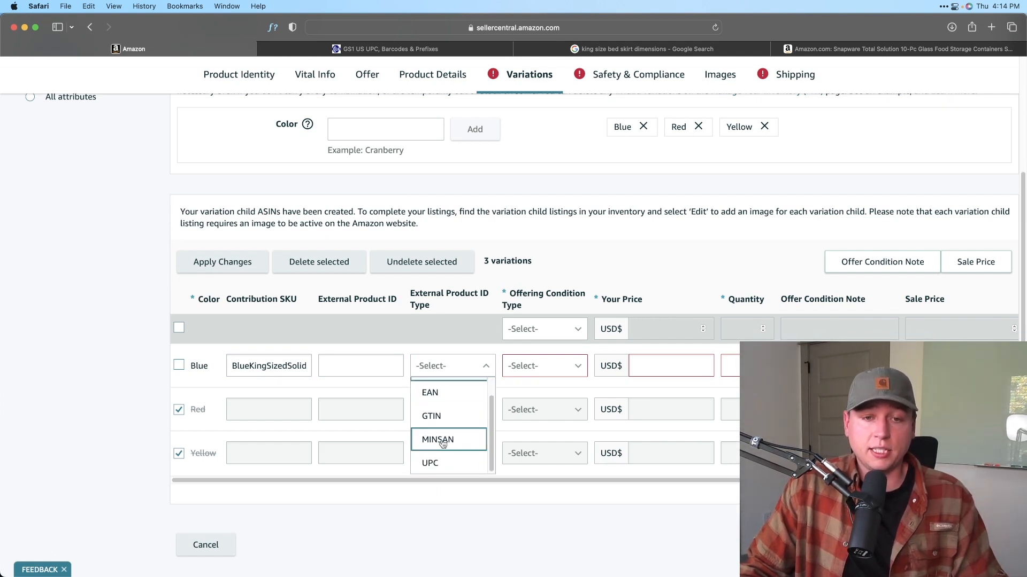
scroll(444, 423, "up", 2)
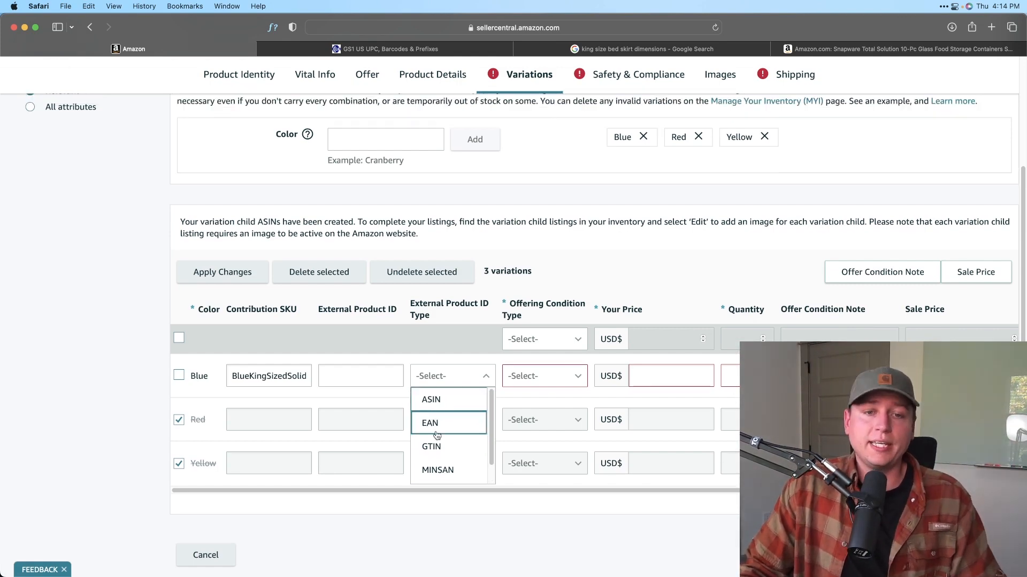
scroll(439, 440, "down", 1)
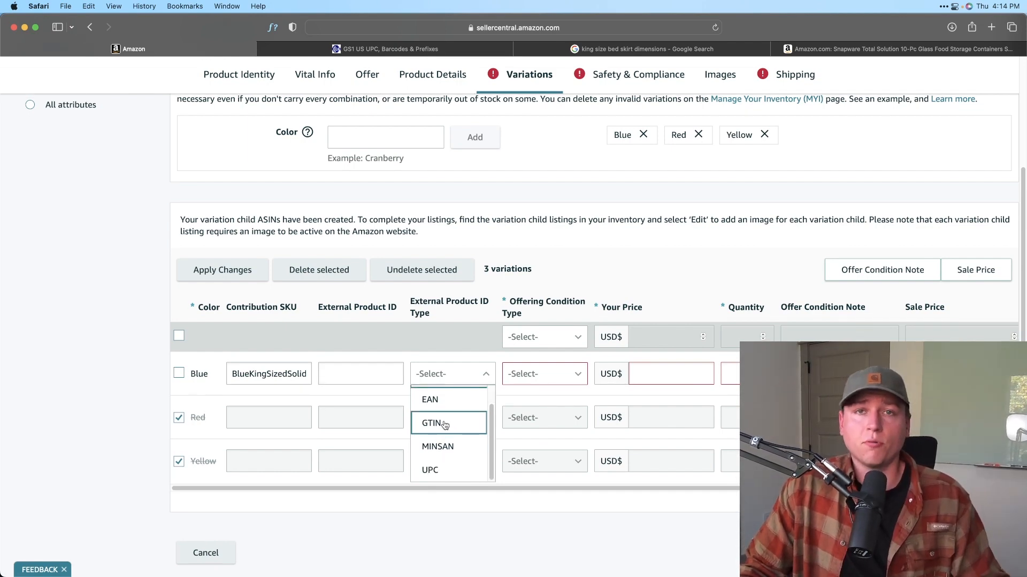
left_click(442, 468)
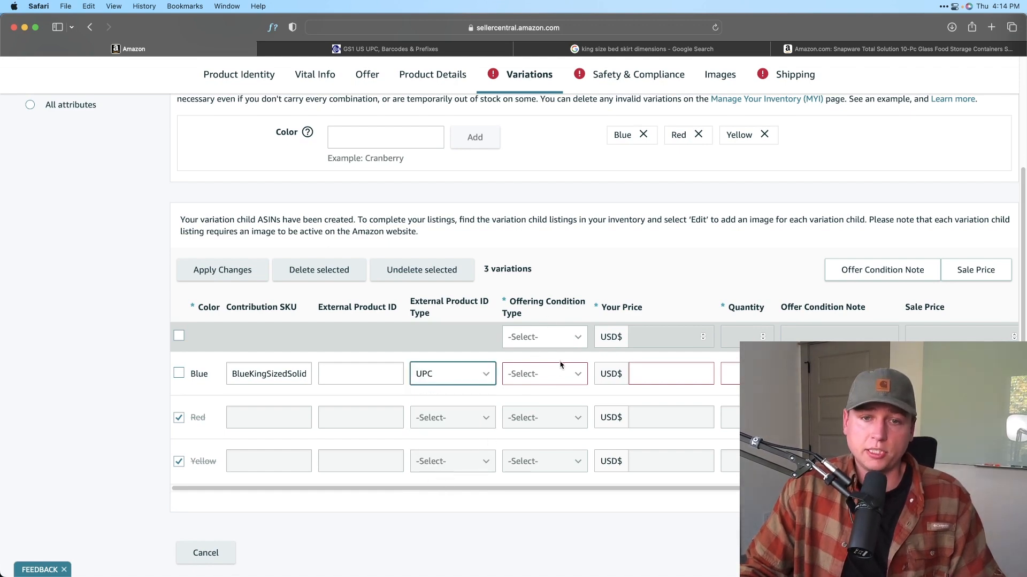
Step: Set the Blue variation's Offering Condition Type to New and its price to 49.99 USD
left_click(550, 376)
left_click(538, 401)
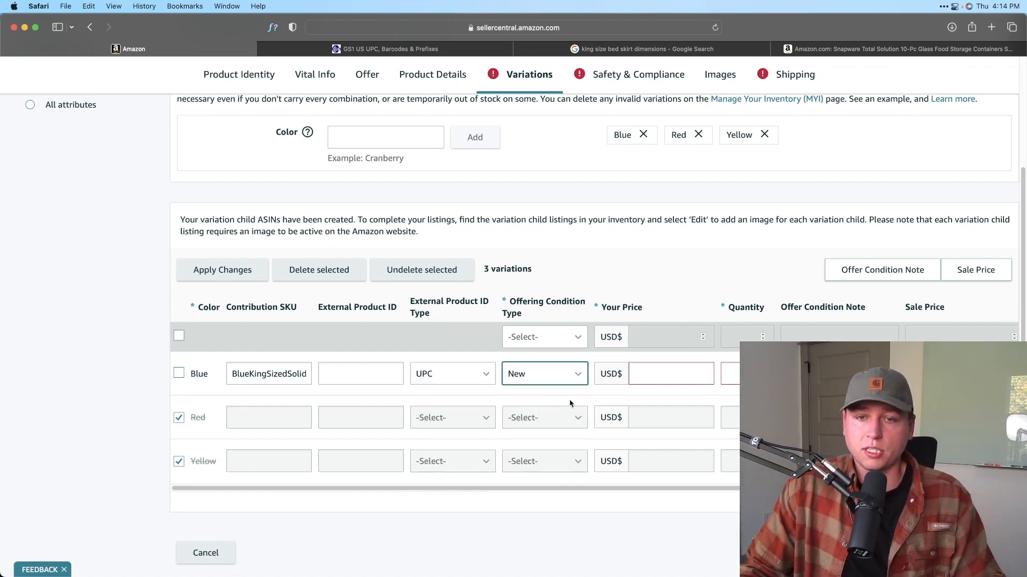
left_click(656, 378)
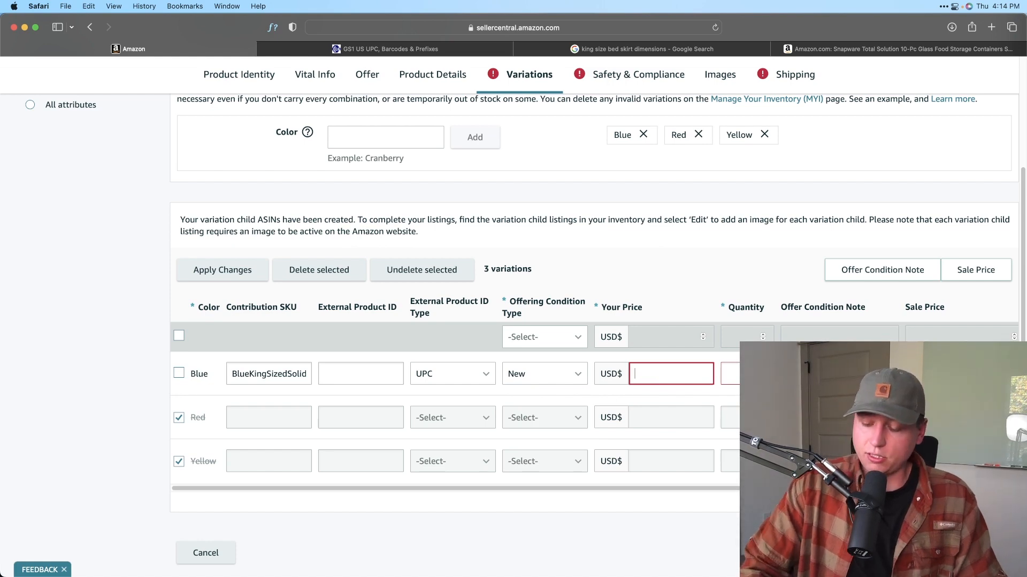
type("49.")
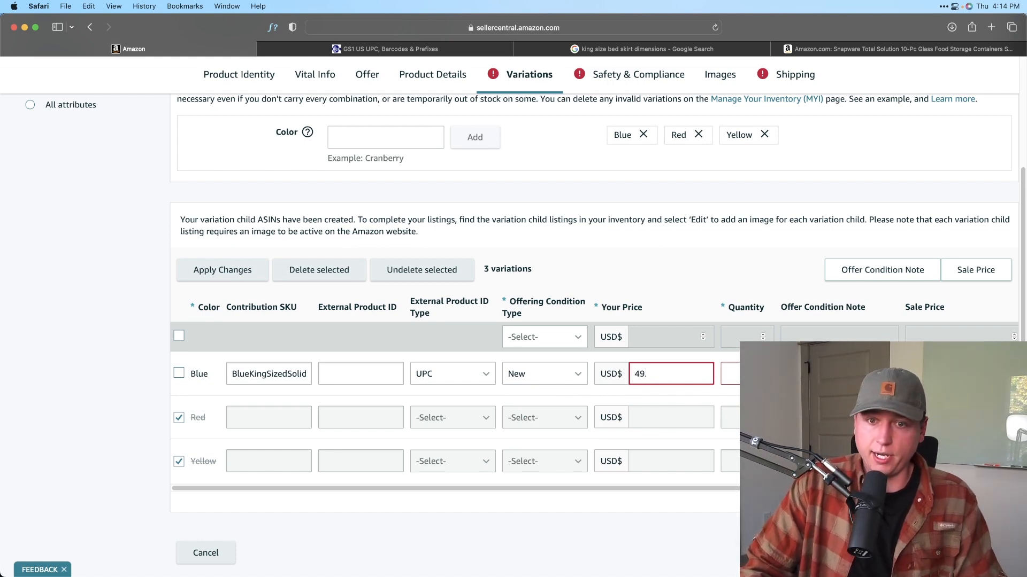
type("99")
key("Tab")
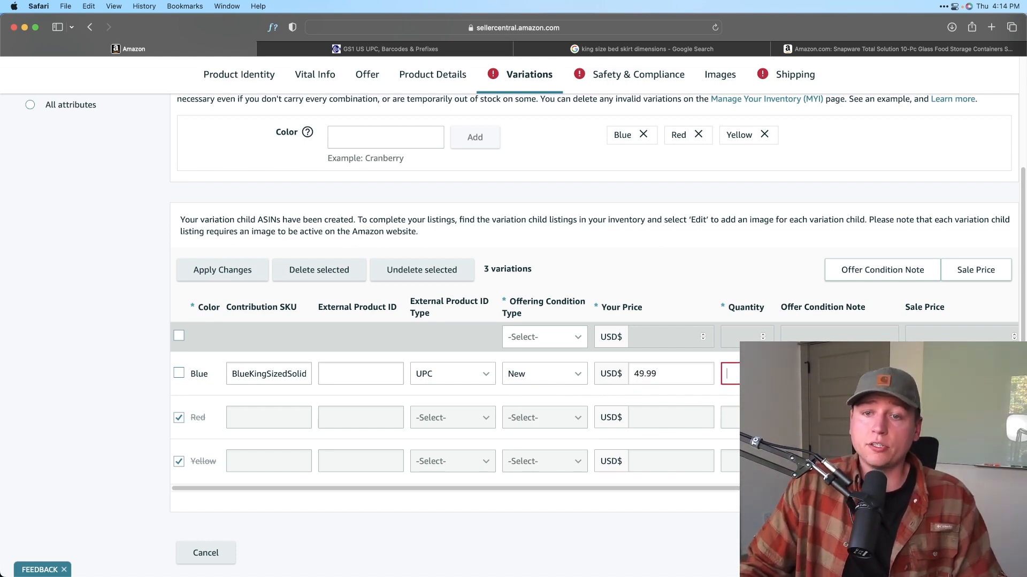
Step: Set the Blue variation's quantity to 0
type("0")
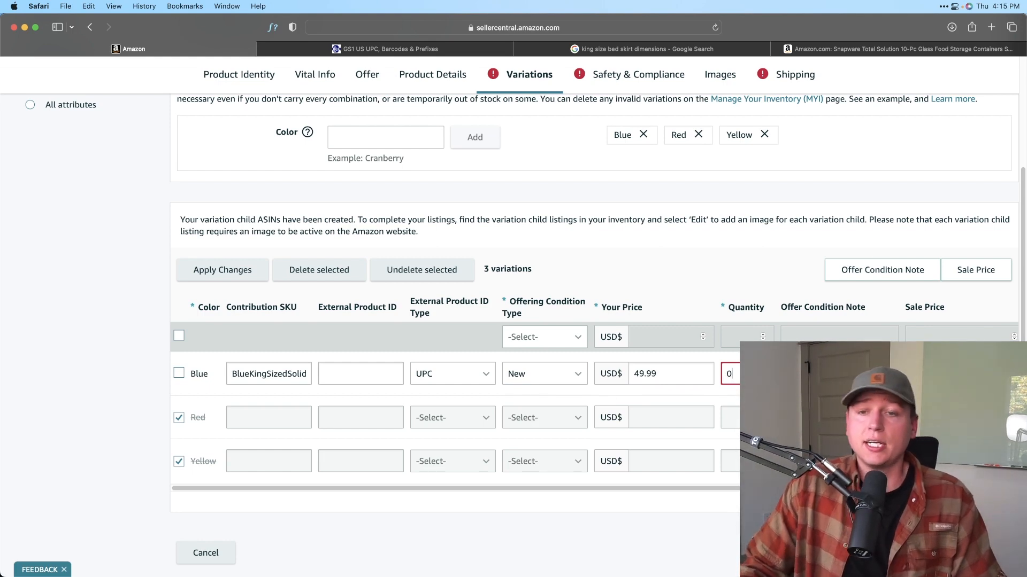
double_click(754, 308)
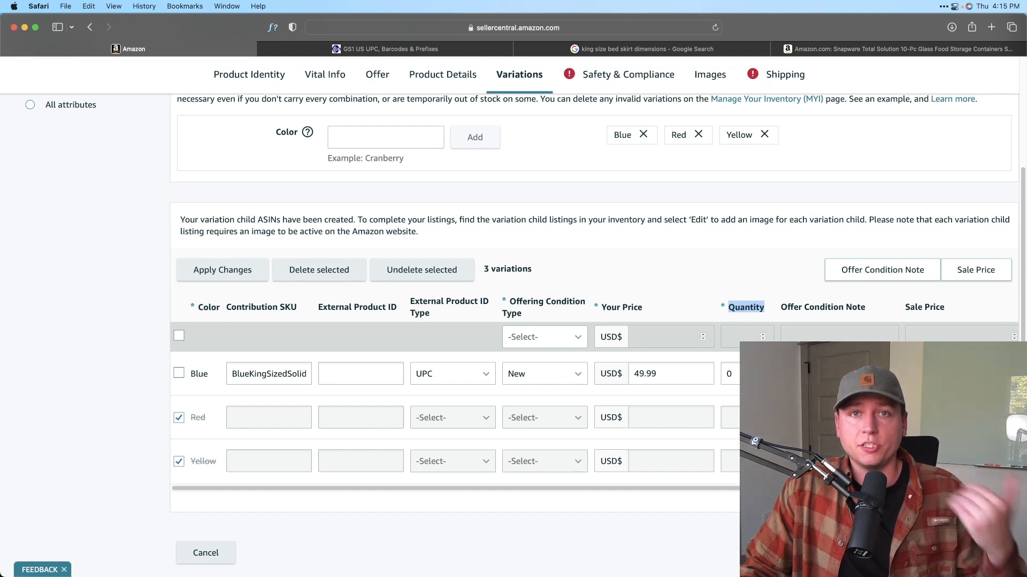
left_click(748, 374)
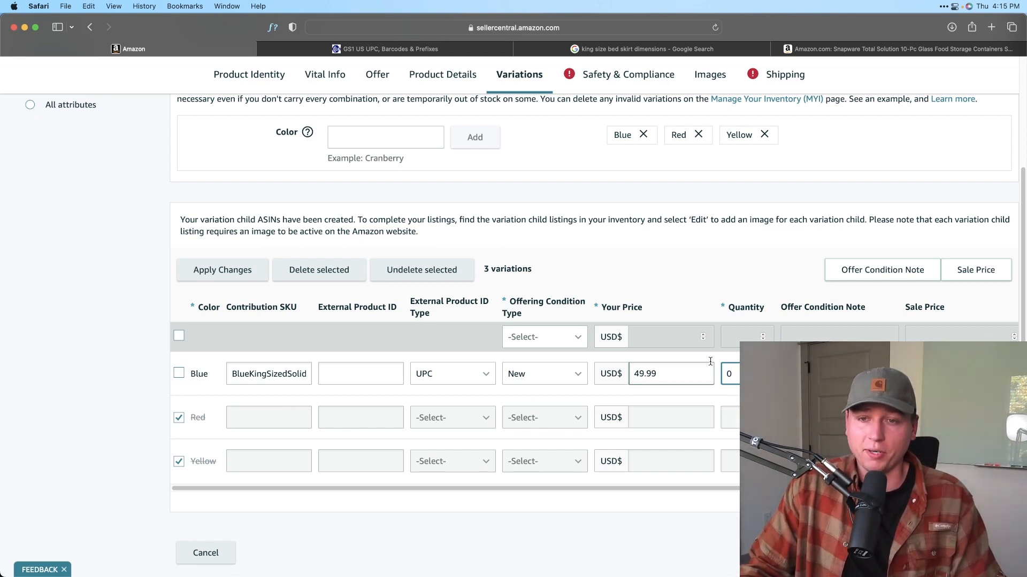
Step: Change the Blue variation's regular price to 74.99 USD and enter a sale price of 49.99 USD
scroll(725, 487, "right", 4)
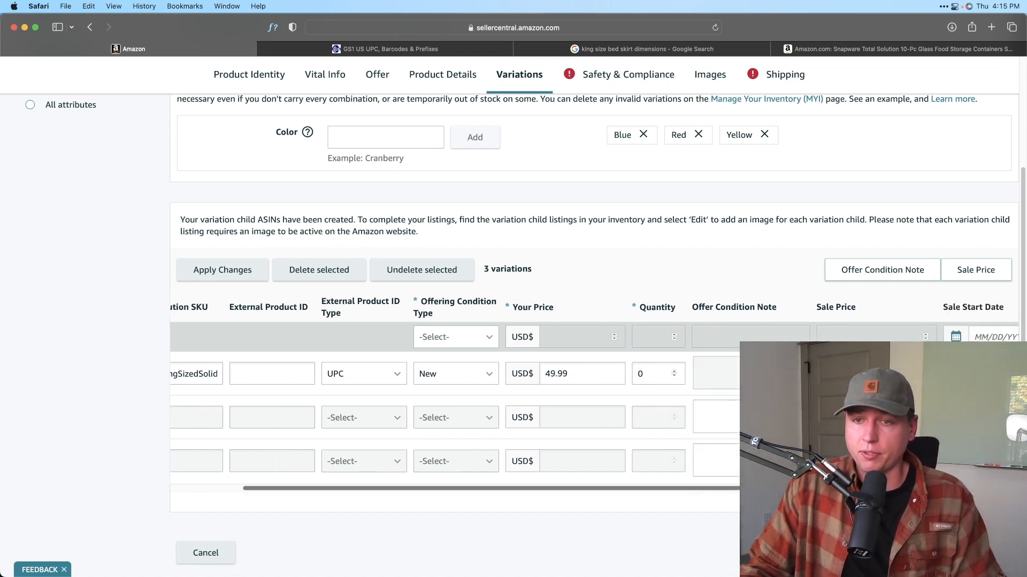
scroll(729, 490, "right", 4)
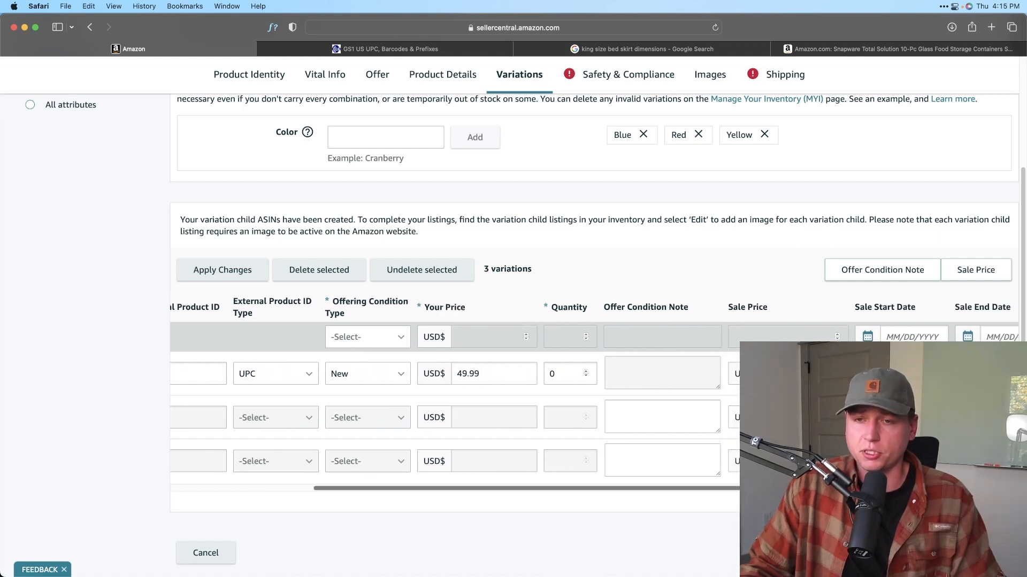
left_click(764, 374)
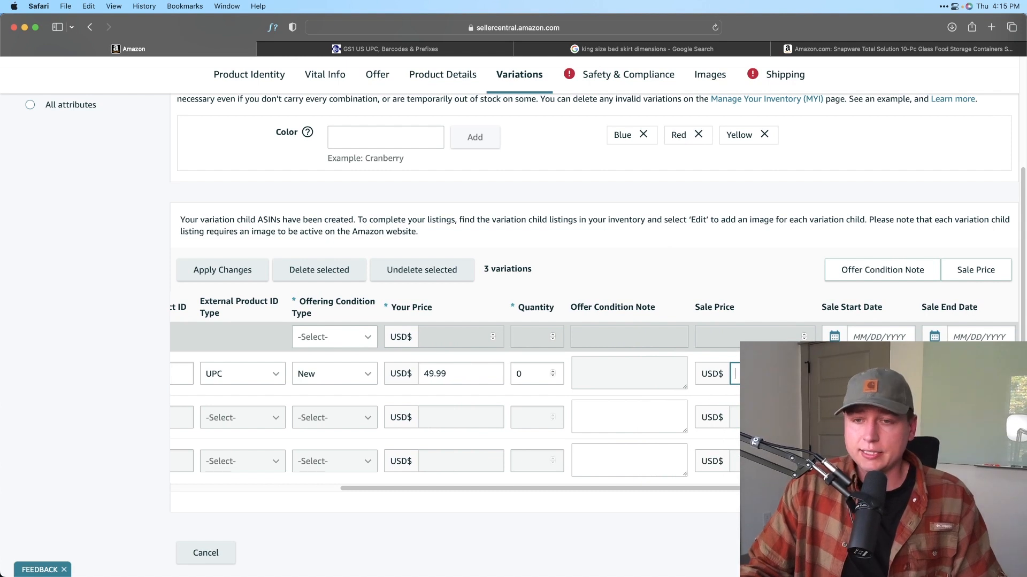
double_click(450, 372)
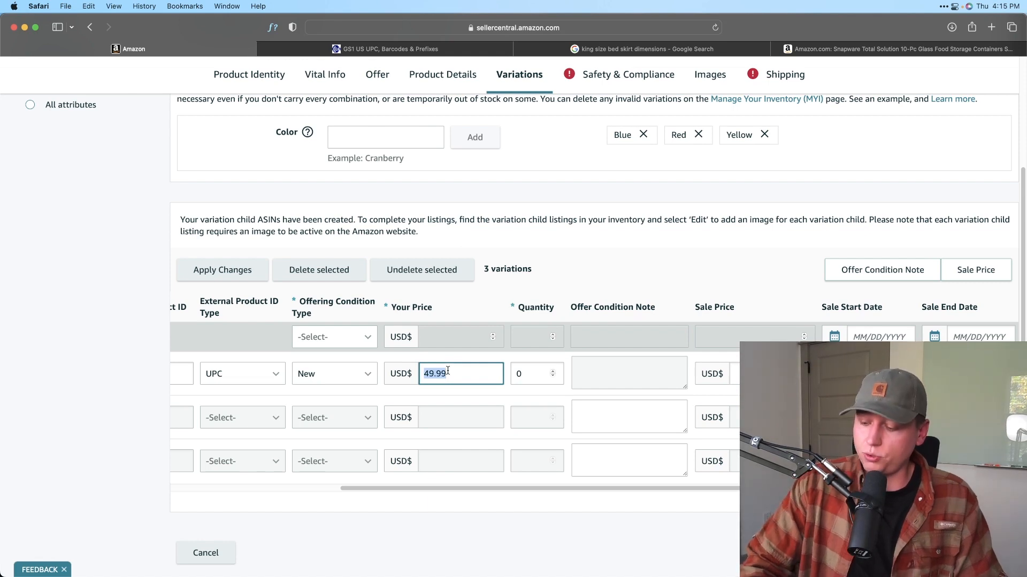
type("74.")
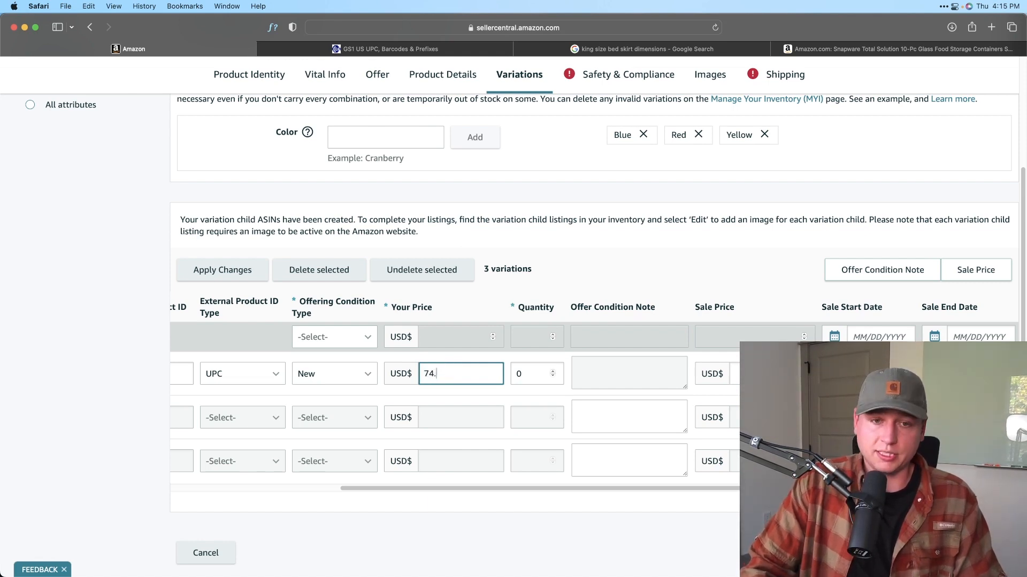
type("99")
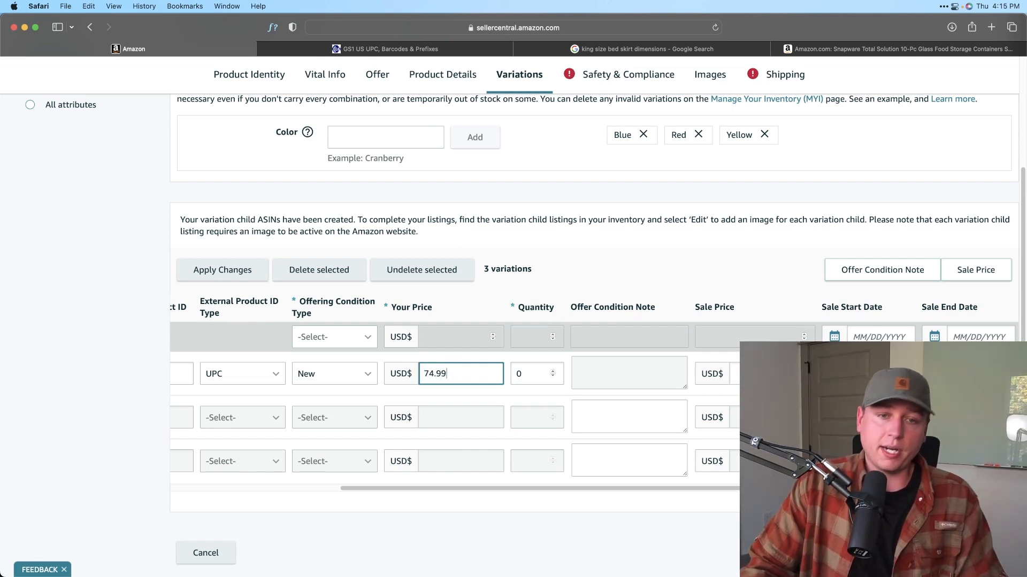
left_click(734, 374)
type("4")
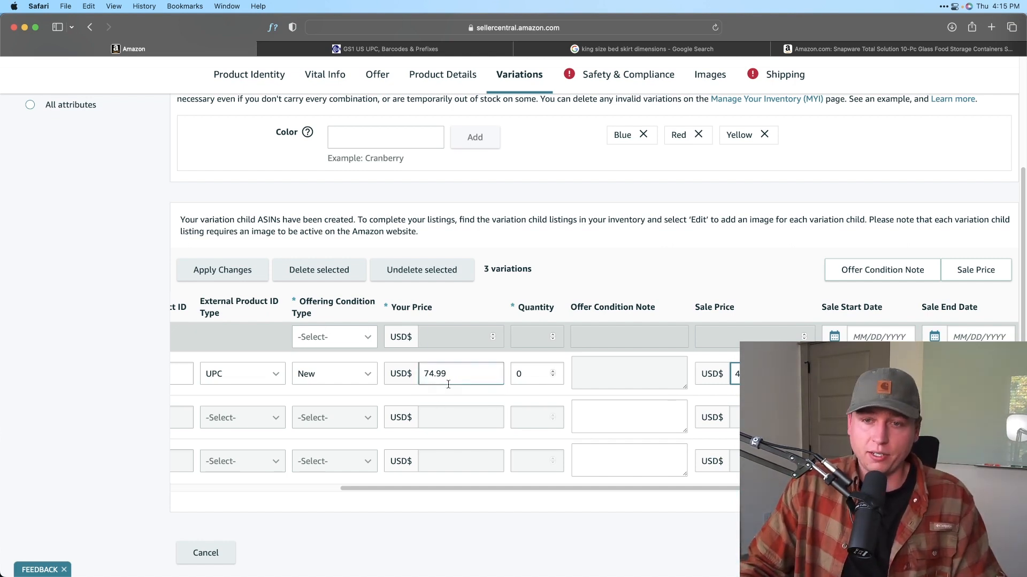
Step: Look at the Blue variation's Sale Start Date field and compare its regular price with its sale price
left_click(877, 374)
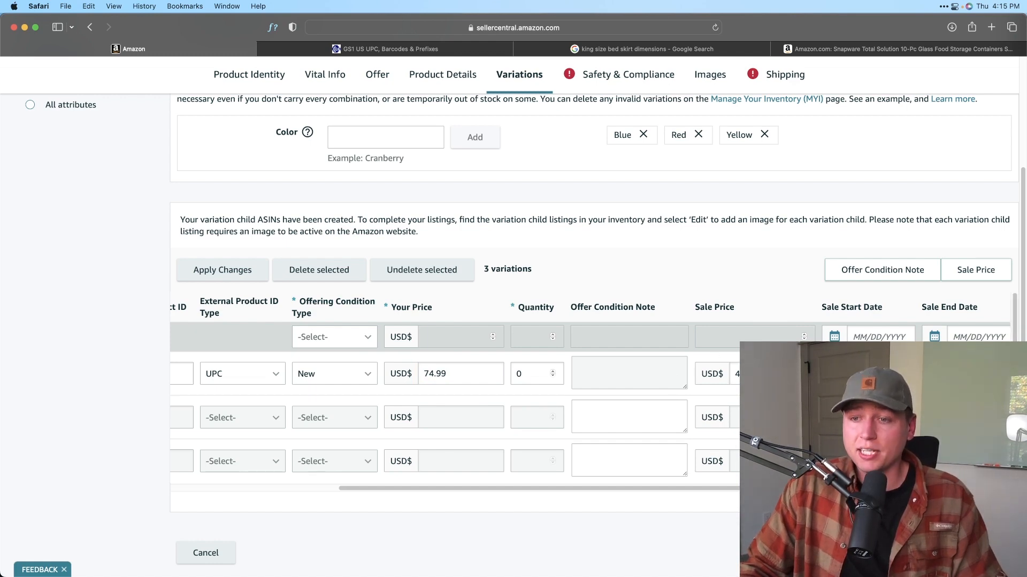
scroll(854, 342, "down", 1)
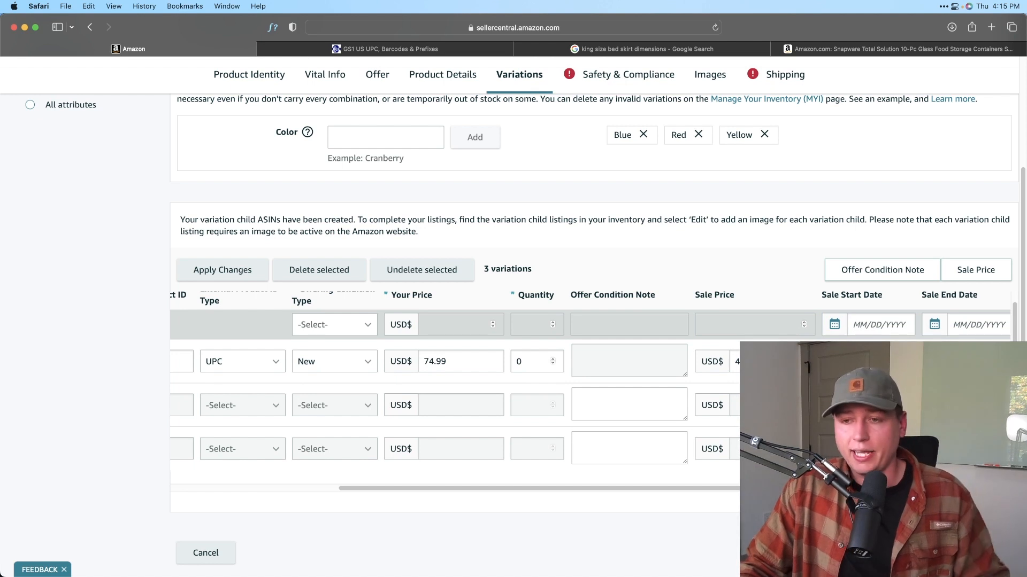
scroll(905, 340, "down", 1)
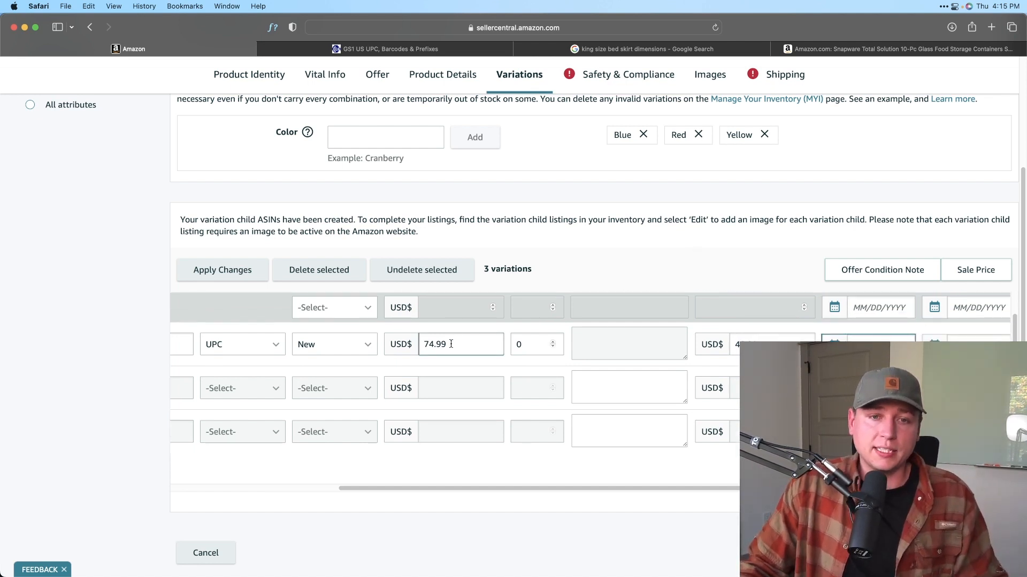
scroll(453, 342, "up", 1)
double_click(444, 371)
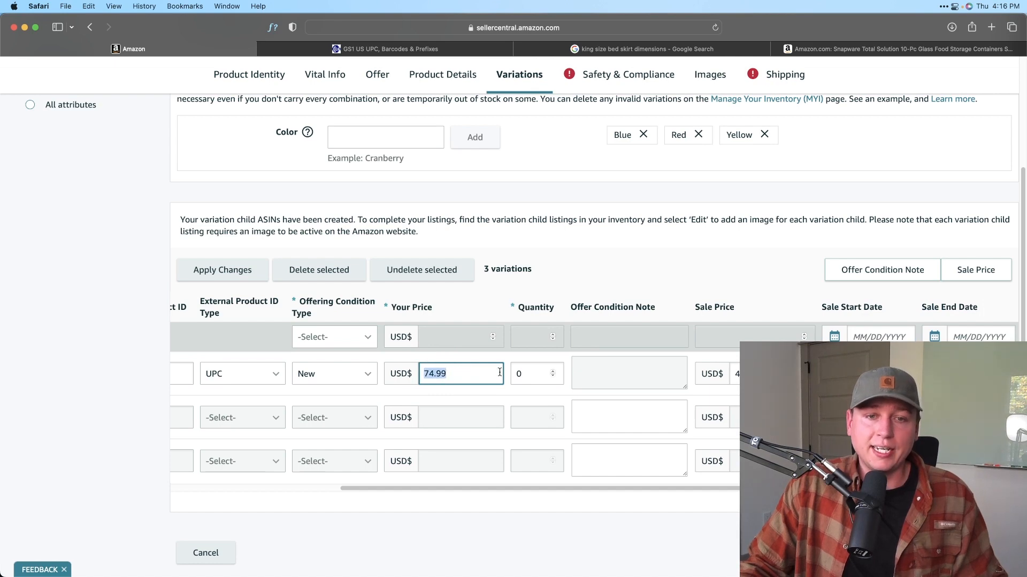
double_click(748, 376)
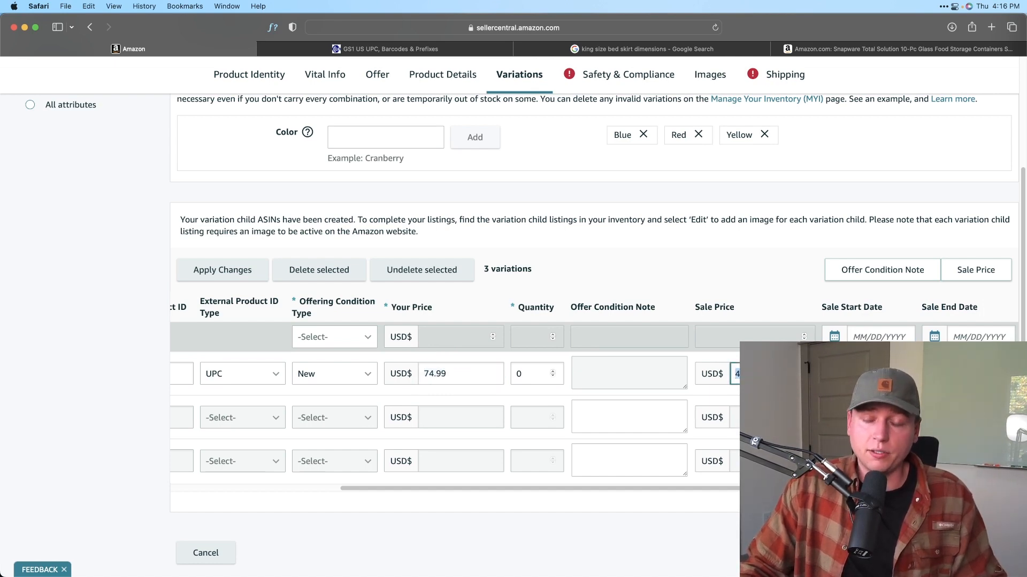
scroll(525, 330, "down", 1)
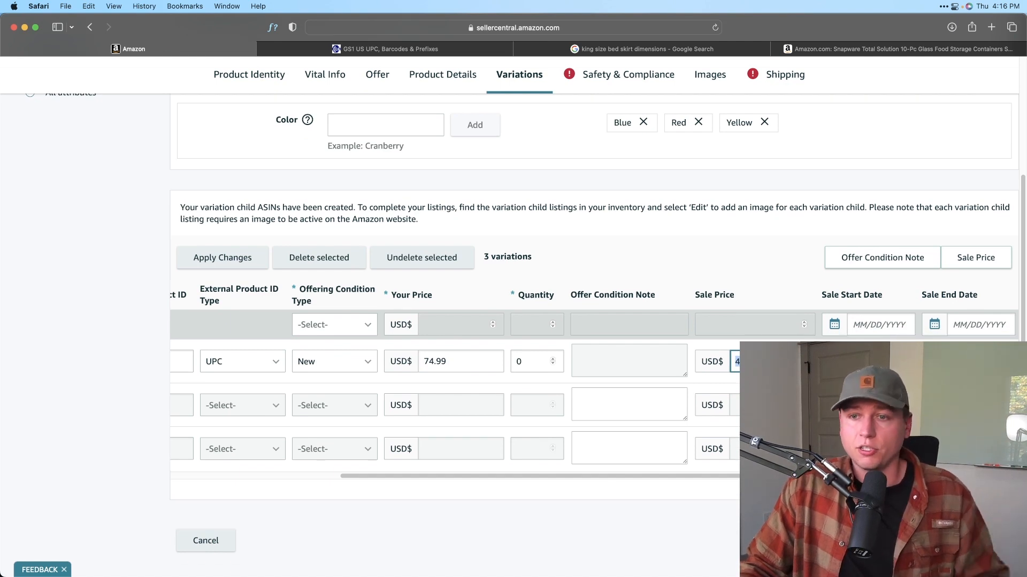
Step: Pick a sale start date and a sale end date for the Blue variation
left_click(877, 362)
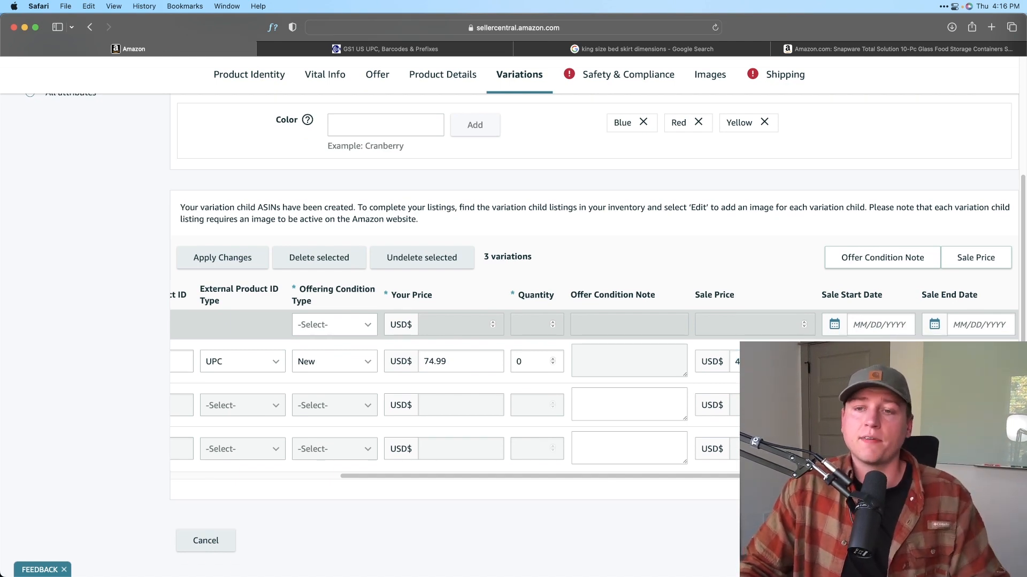
scroll(877, 361, "down", 2)
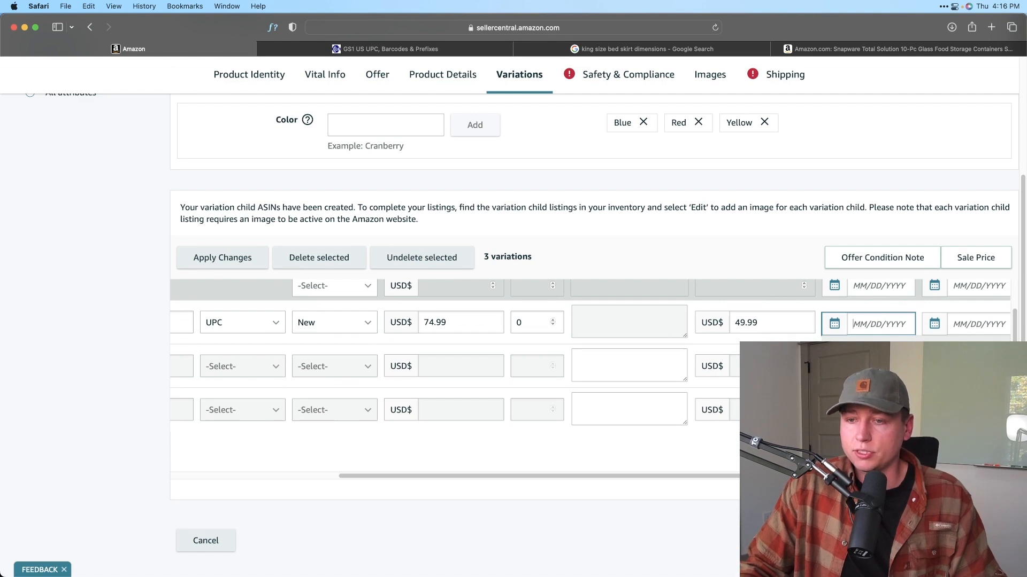
left_click(877, 423)
left_click(976, 361)
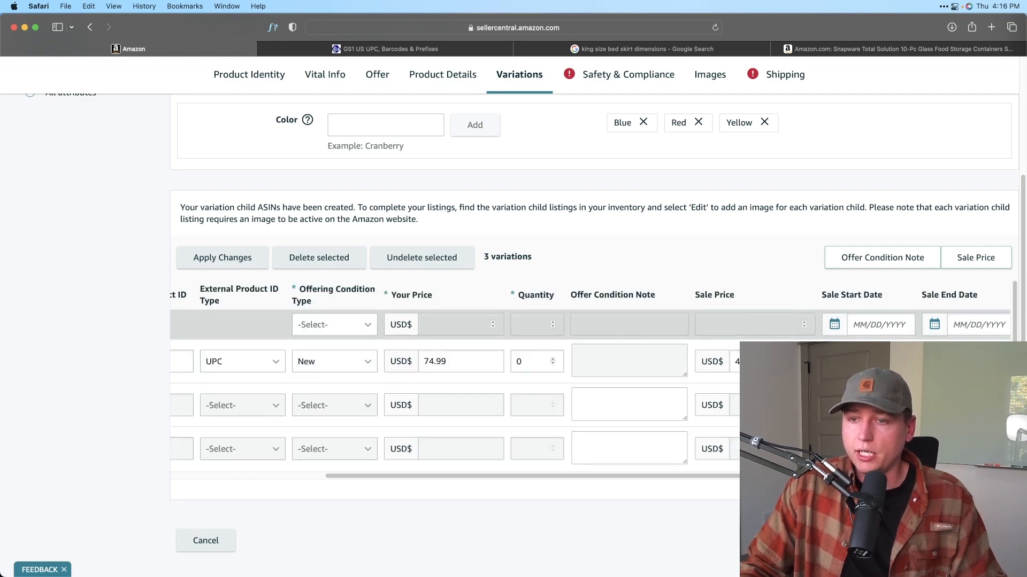
scroll(963, 374, "down", 3)
left_click(963, 407)
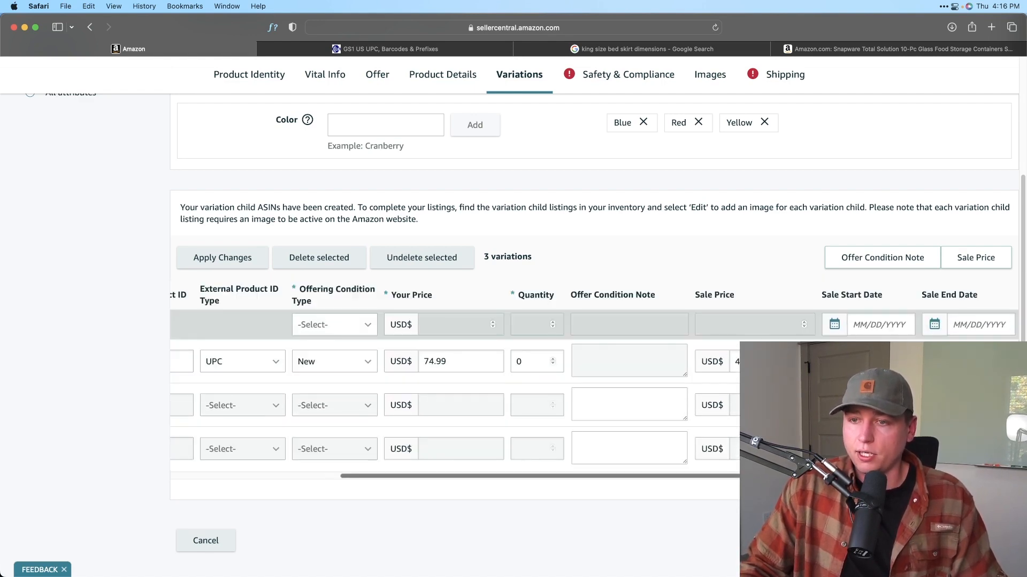
Step: Set the Blue variation's sale end date to 10/24/2024
left_click(976, 361)
left_click(963, 475)
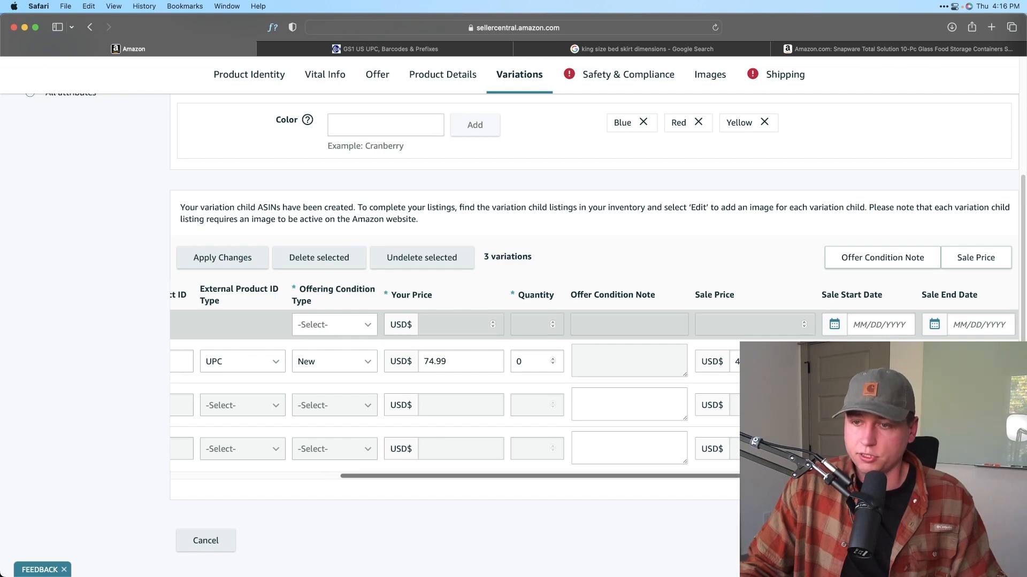
left_click(976, 361)
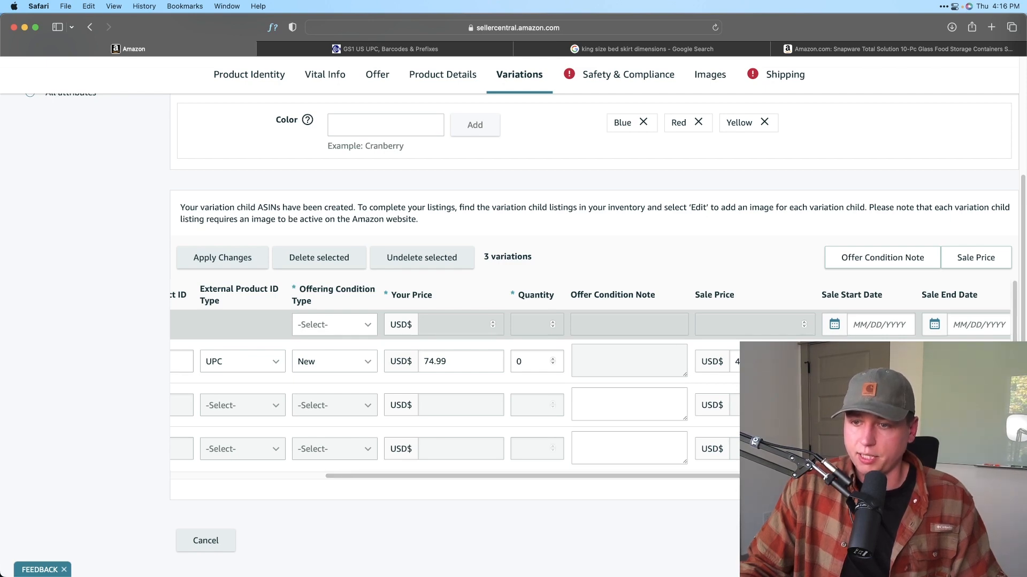
scroll(963, 375, "down", 3)
left_click(962, 412)
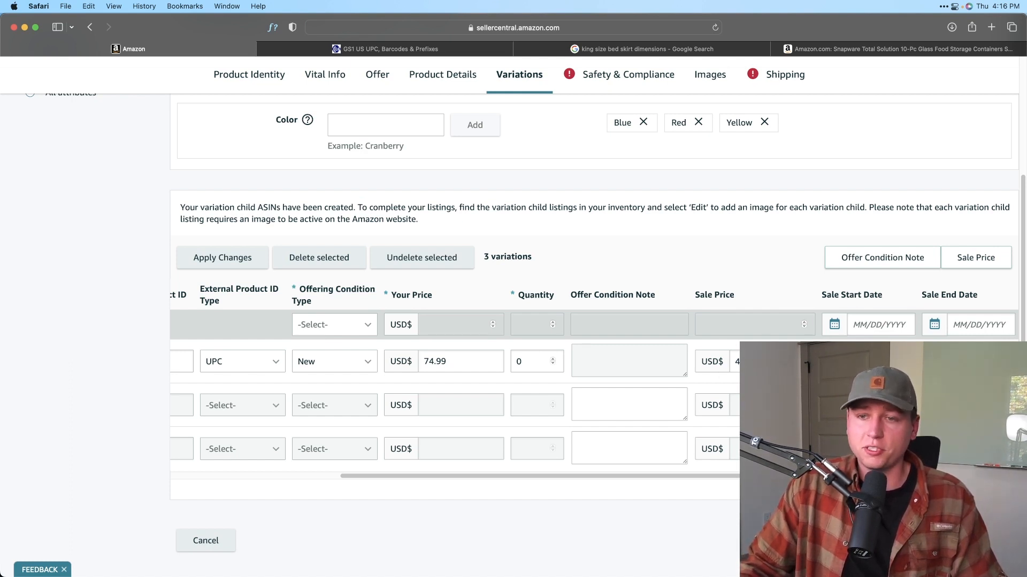
Step: Review the Blue variation's regular price and its External Product ID field
left_click(437, 360)
double_click(424, 361)
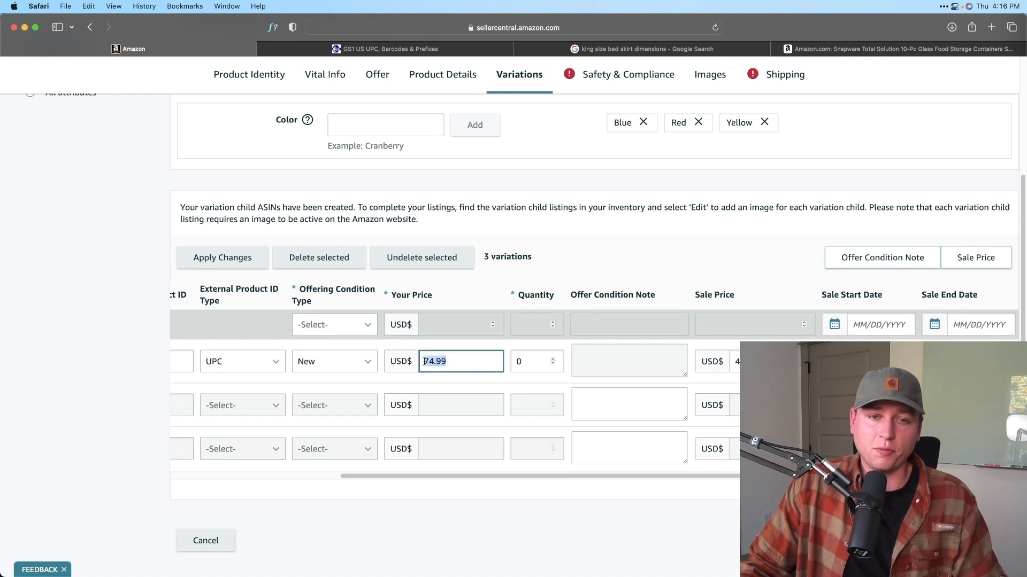
left_click(491, 477)
scroll(490, 477, "left", 10)
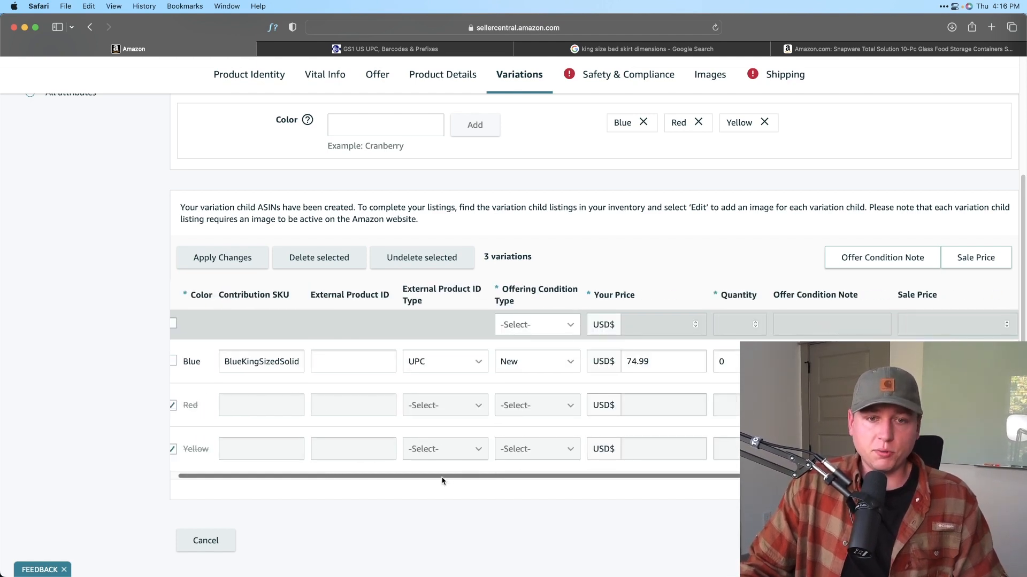
left_click_drag(325, 297, 388, 295)
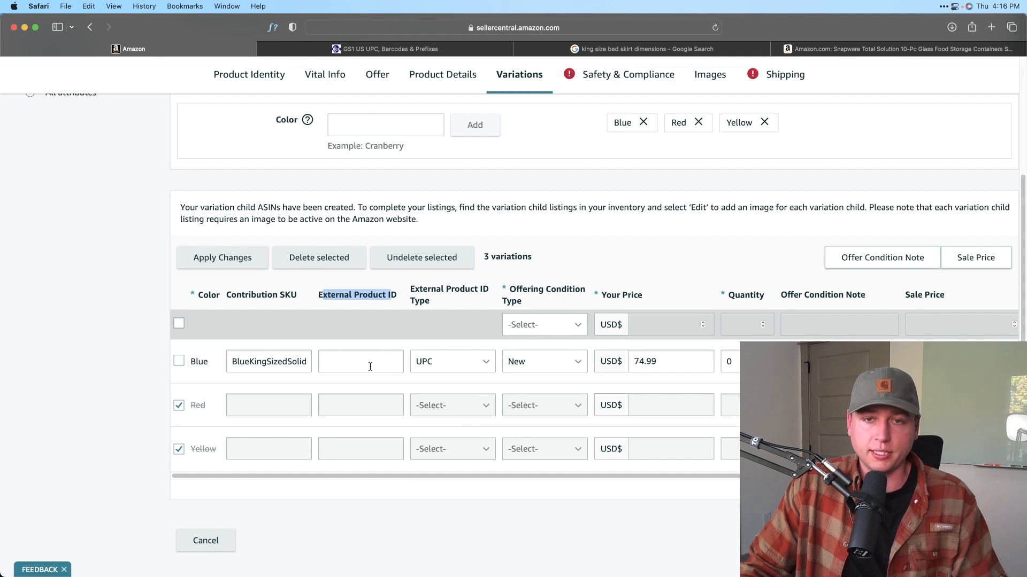
Step: Compare the GS1 Company Prefix and GS1 US GTIN barcode options on the GS1 US site, and return to the Amazon listing
left_click(374, 49)
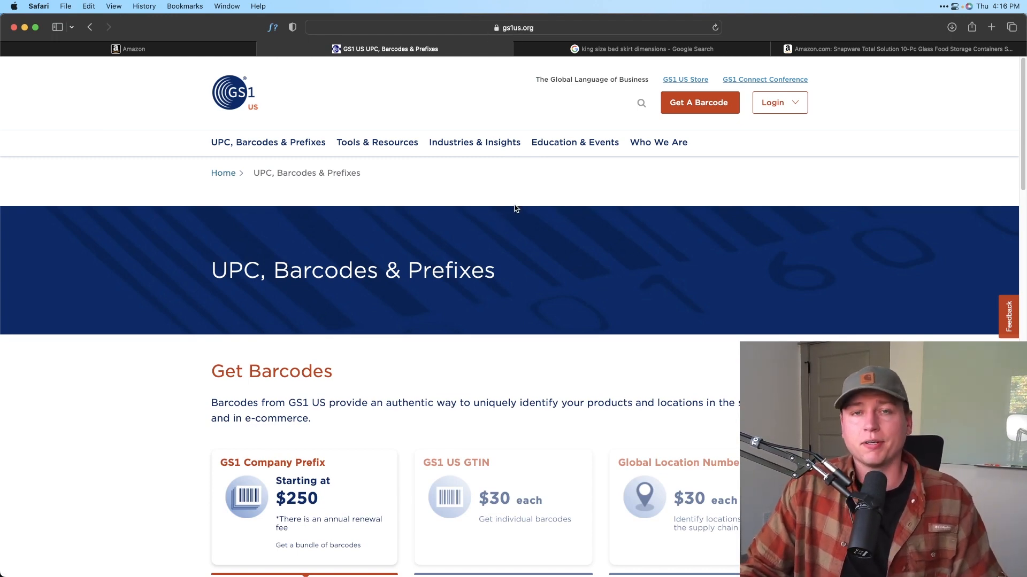
scroll(517, 209, "down", 1)
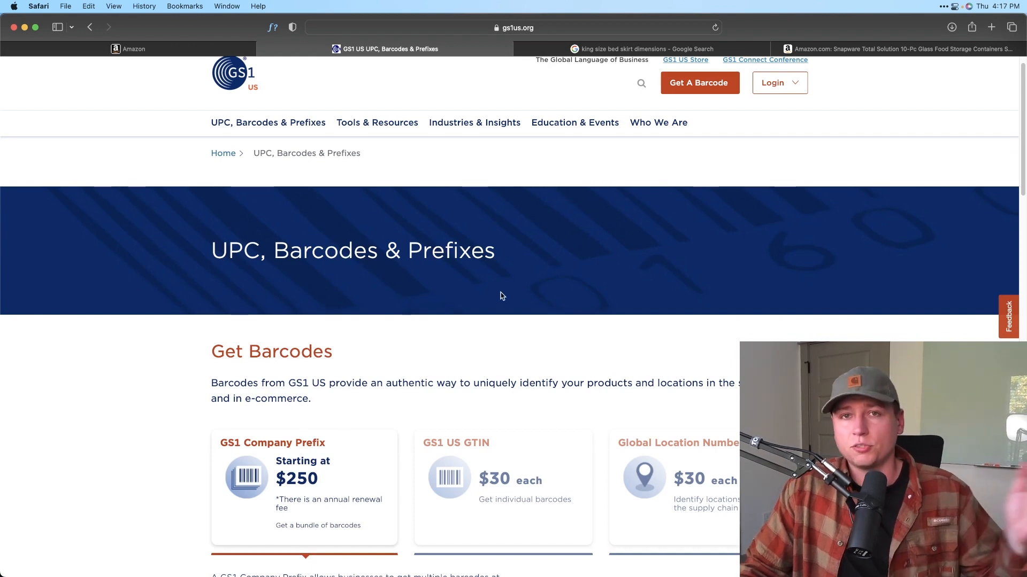
scroll(502, 295, "down", 5)
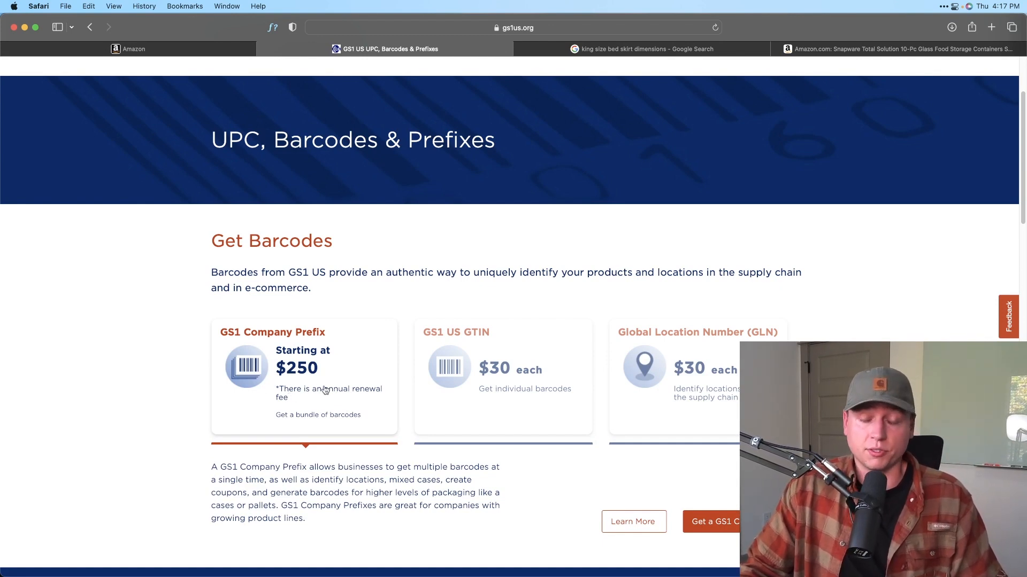
left_click(523, 402)
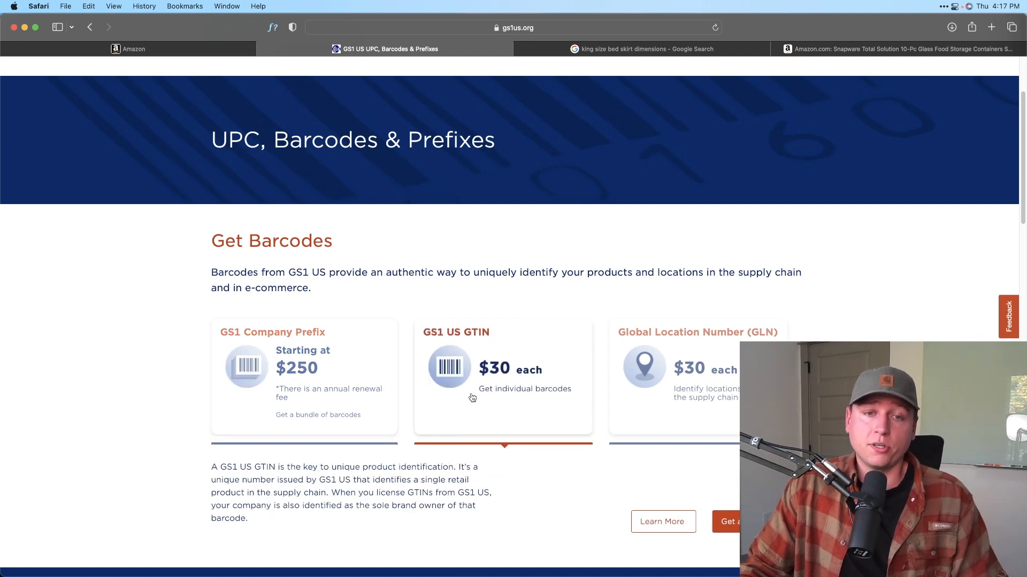
scroll(539, 397, "down", 1)
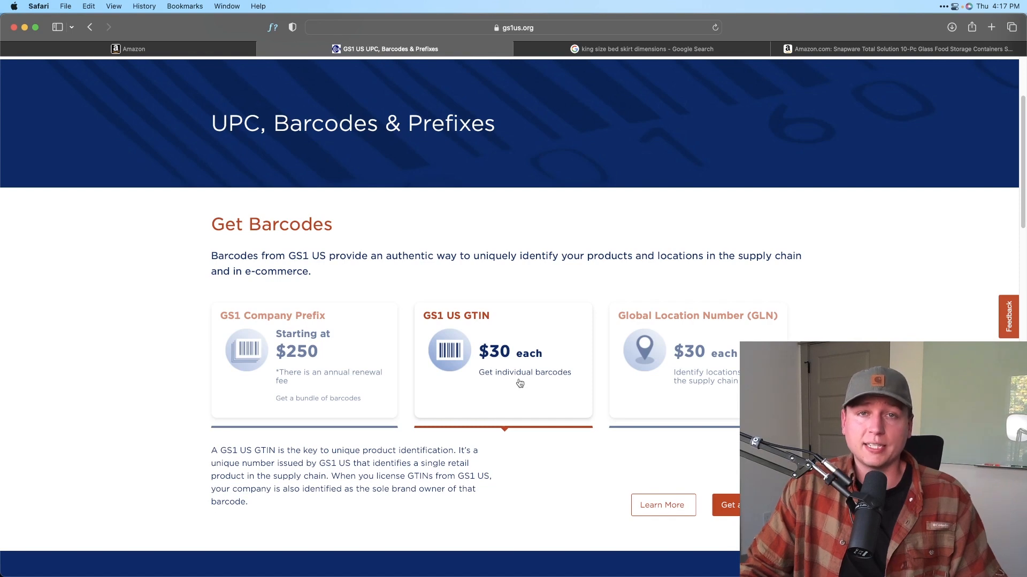
left_click(369, 375)
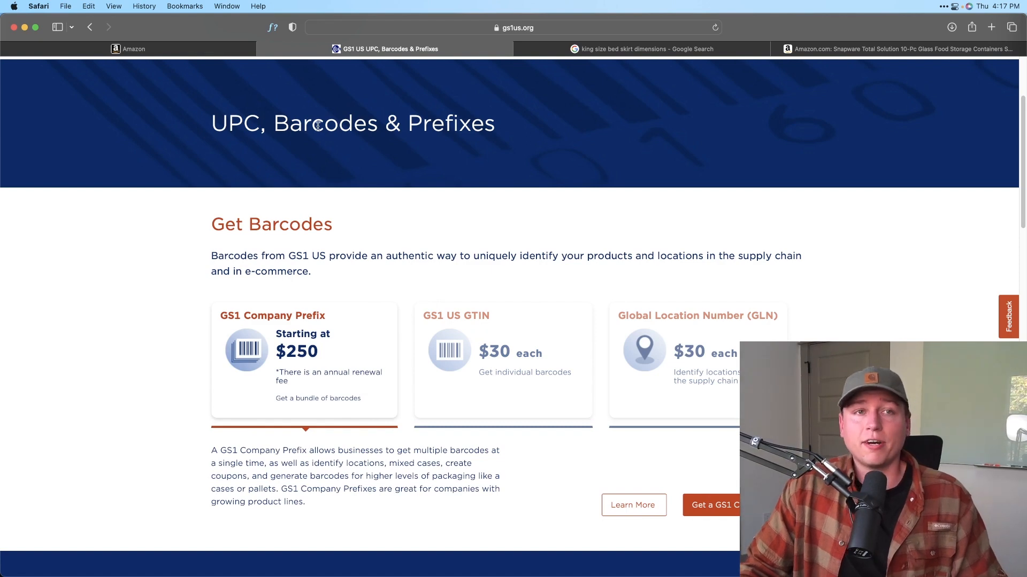
left_click(159, 48)
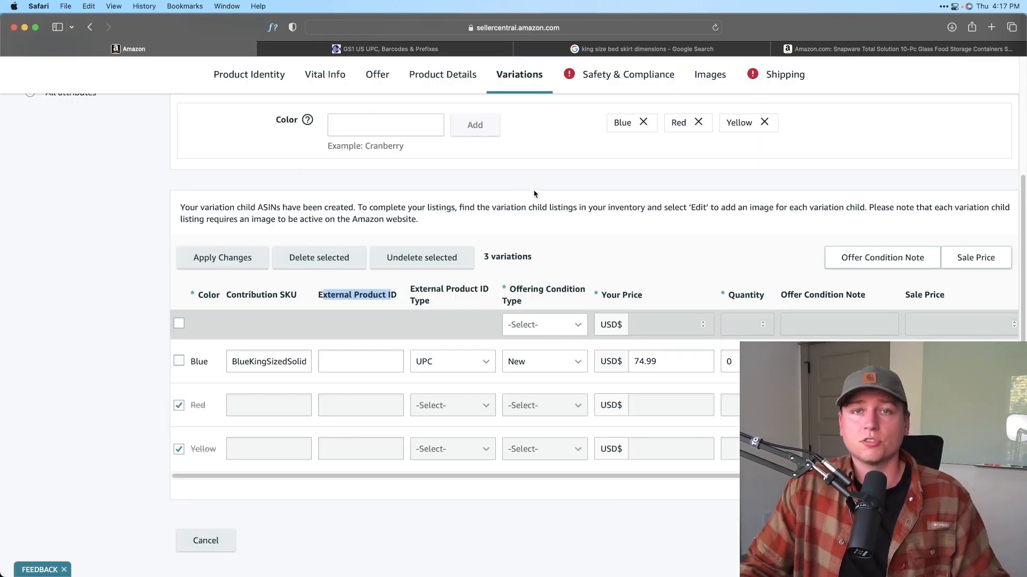
scroll(534, 230, "down", 1)
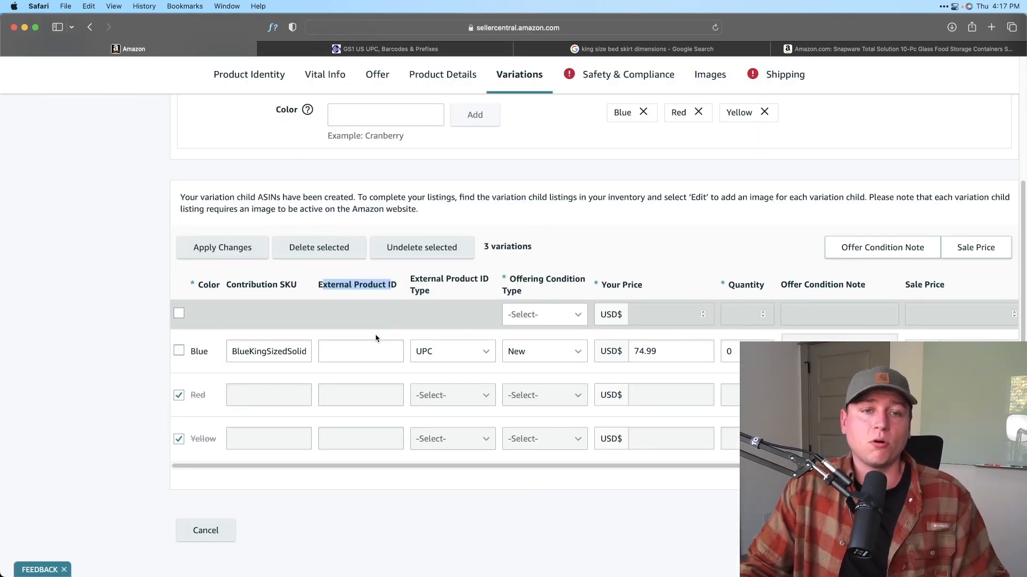
left_click(353, 49)
scroll(279, 124, "up", 2)
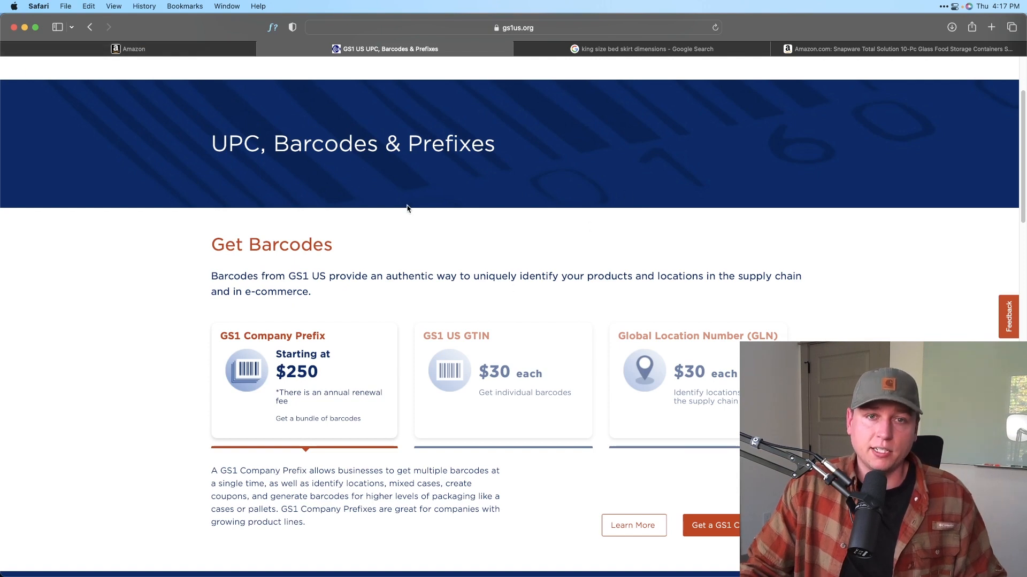
left_click(137, 48)
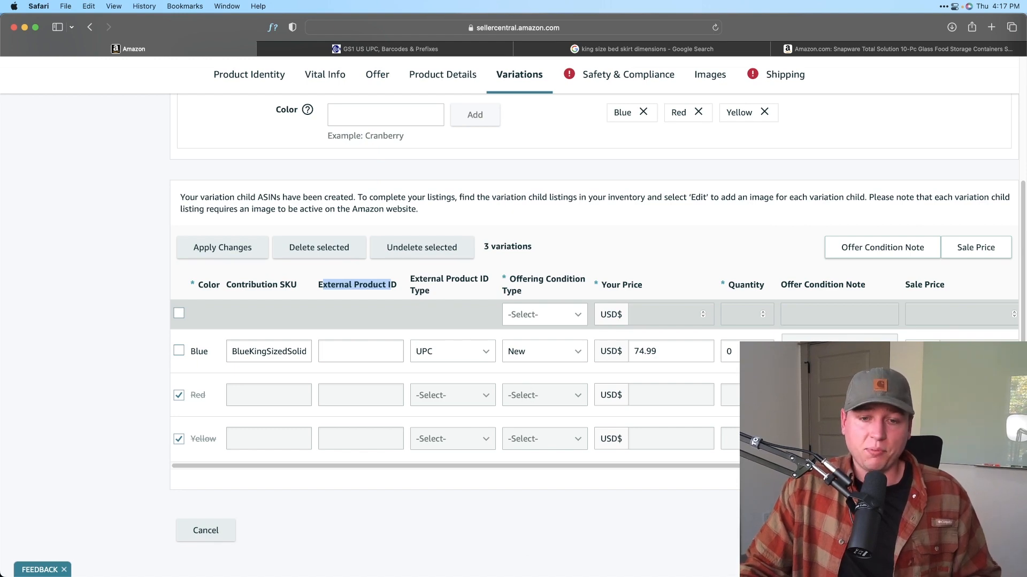
left_click(524, 566)
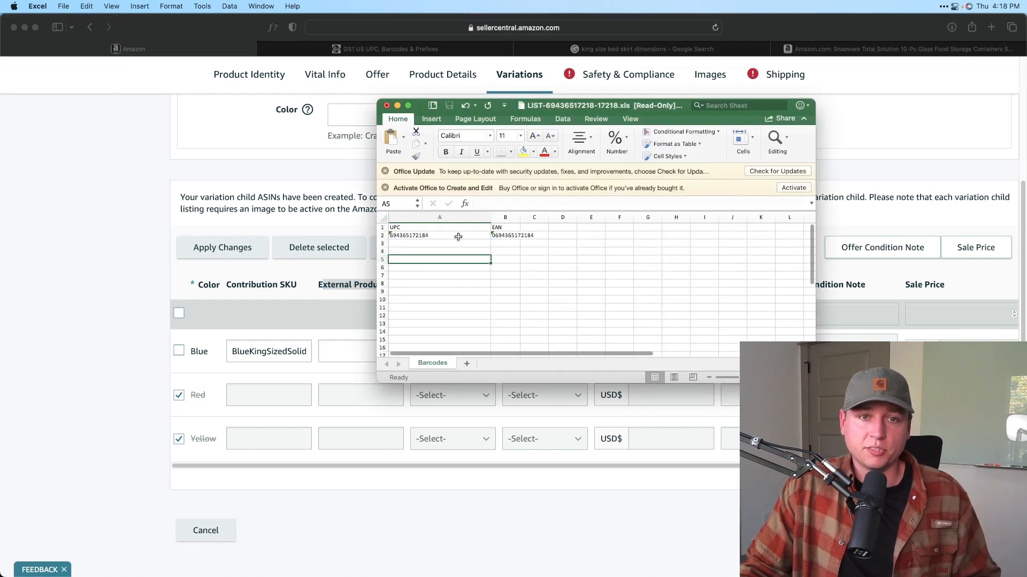
left_click(432, 236)
key("cmd+c")
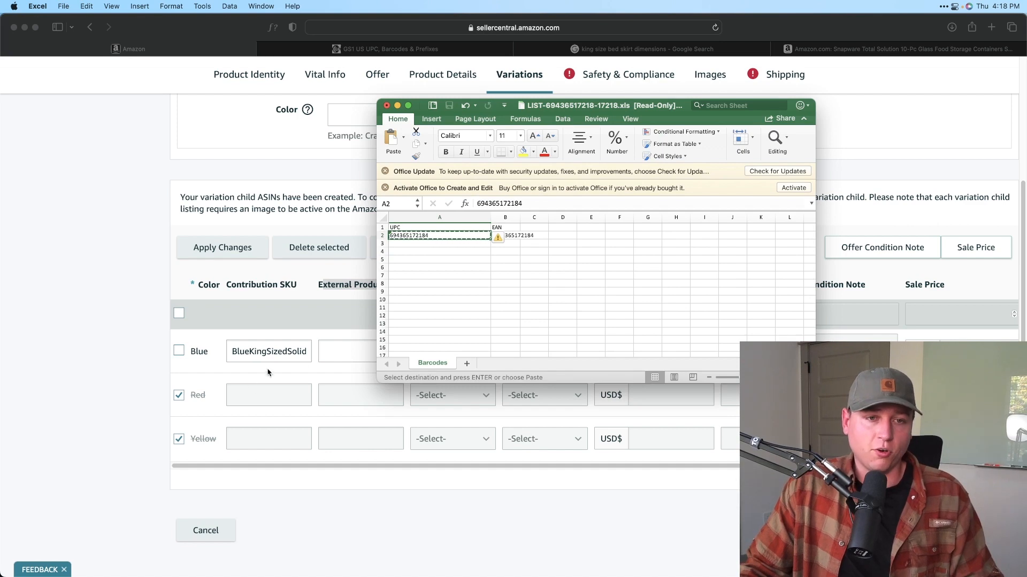
left_click(329, 362)
key("cmd+v")
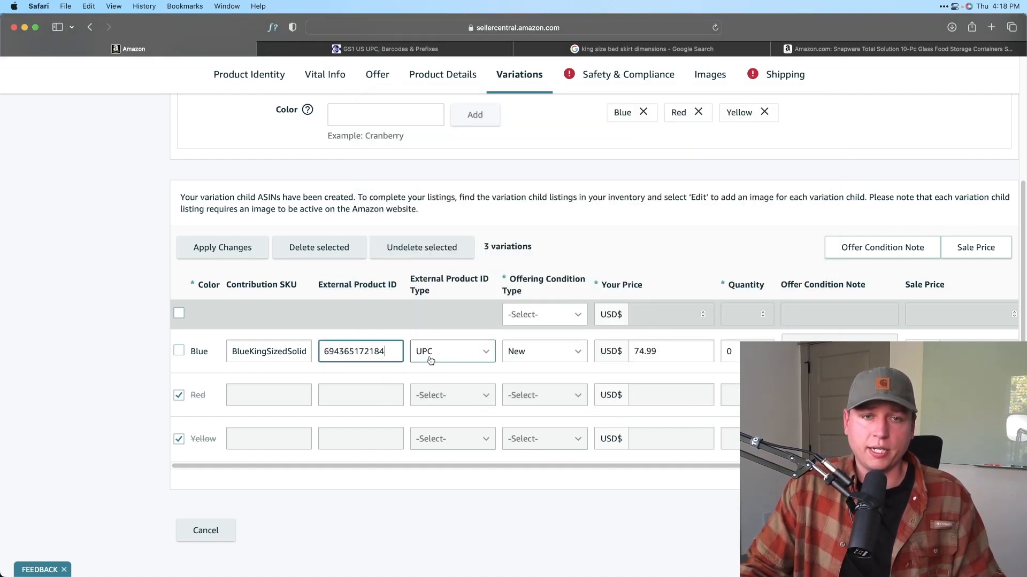
Step: Check the GS1 barcode page again and select UPC as the Blue variation's External Product ID Type
left_click(372, 48)
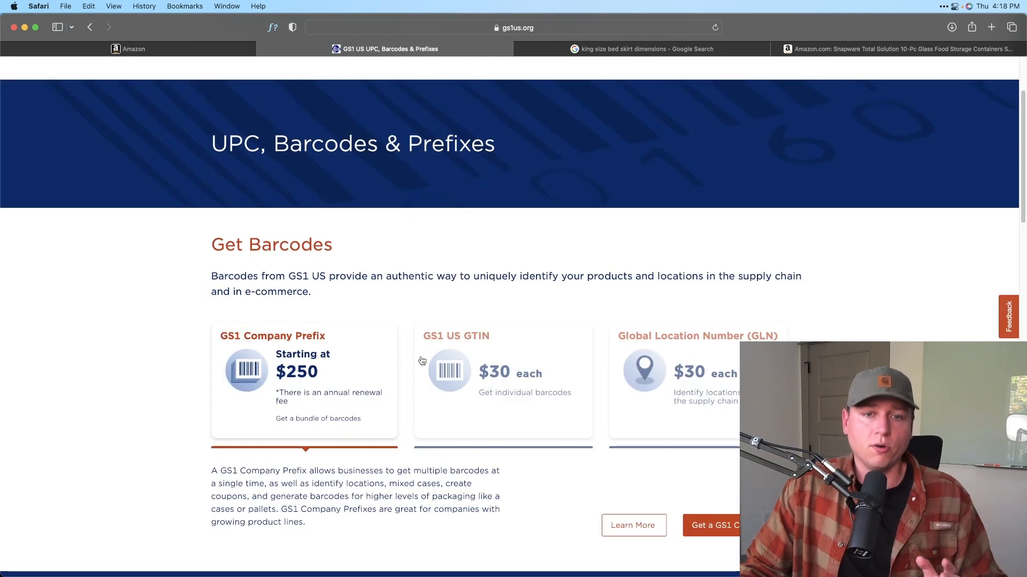
left_click(110, 44)
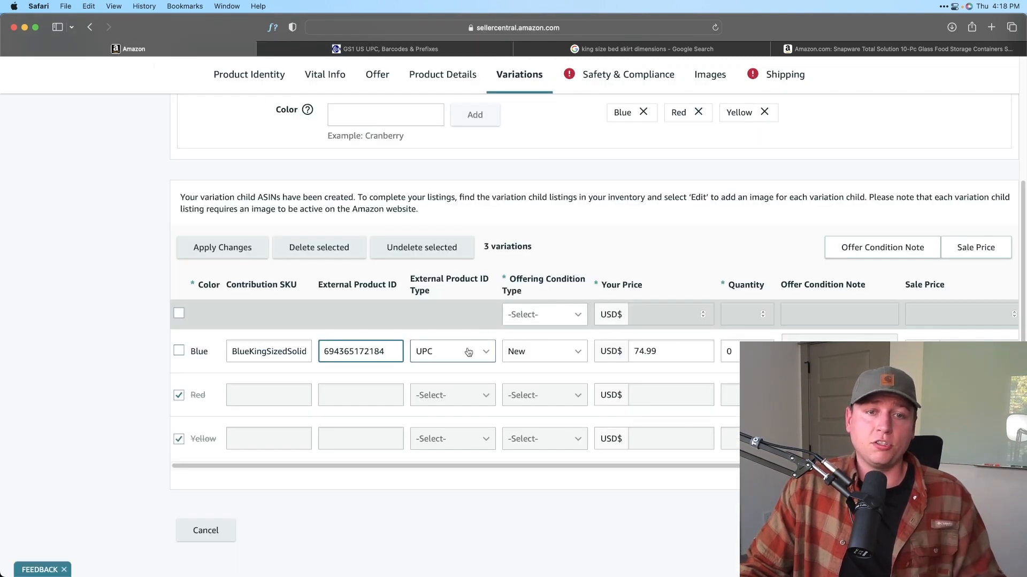
left_click(468, 352)
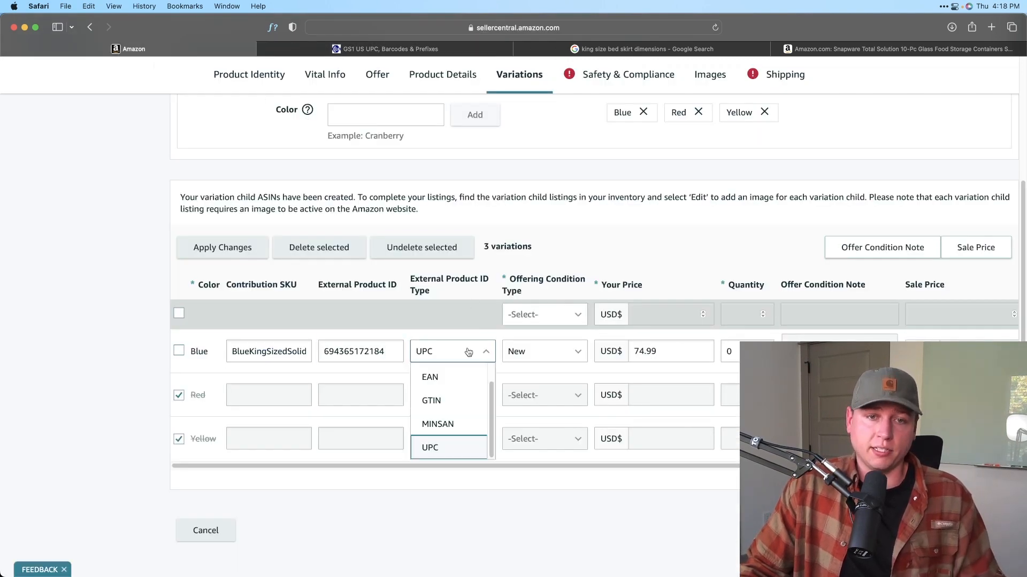
left_click(445, 449)
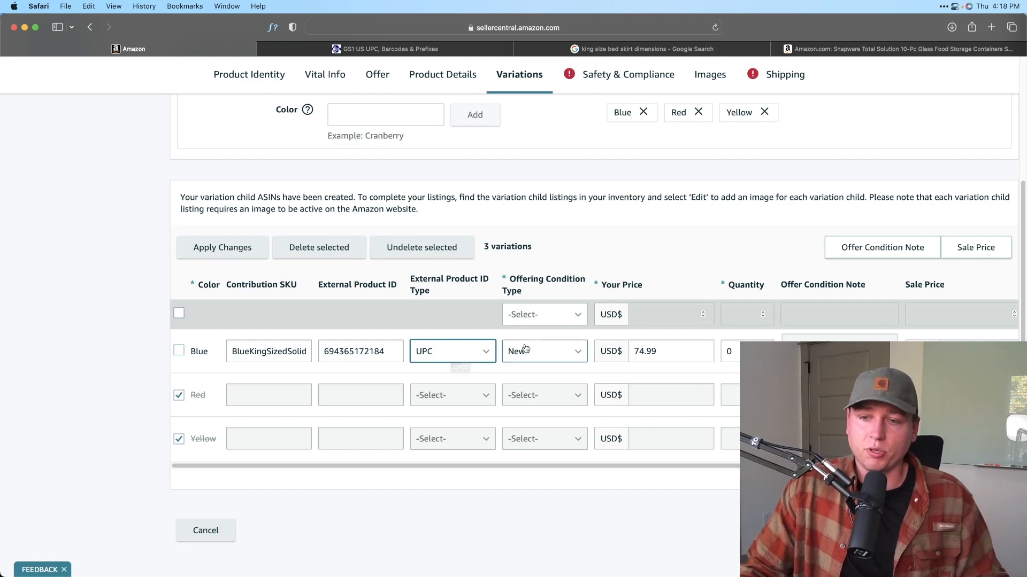
Step: Review the variation setup and the Blue variation's full row, including its sale price and sale dates
scroll(451, 275, "up", 3)
scroll(451, 274, "up", 2)
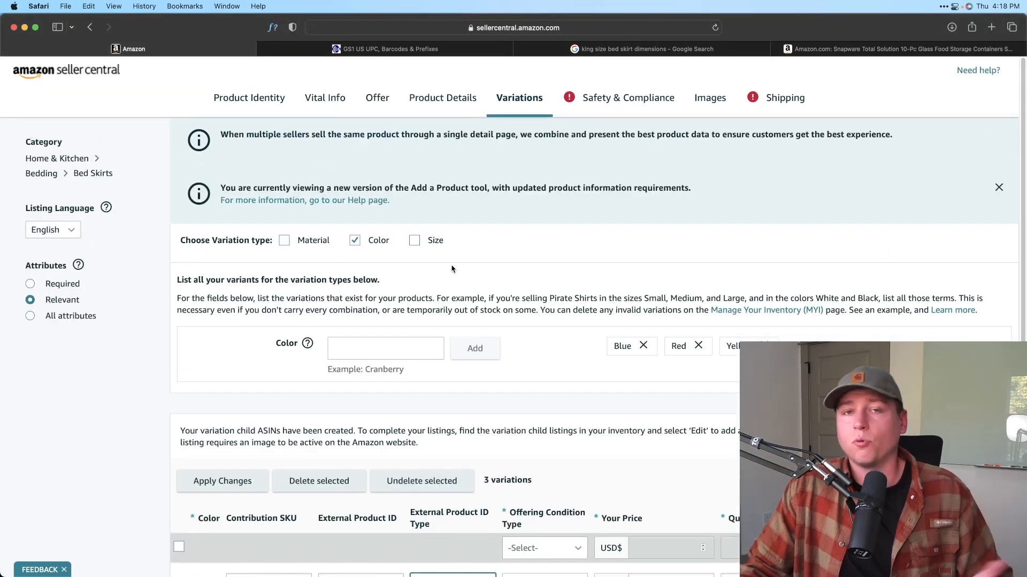
left_click(613, 104)
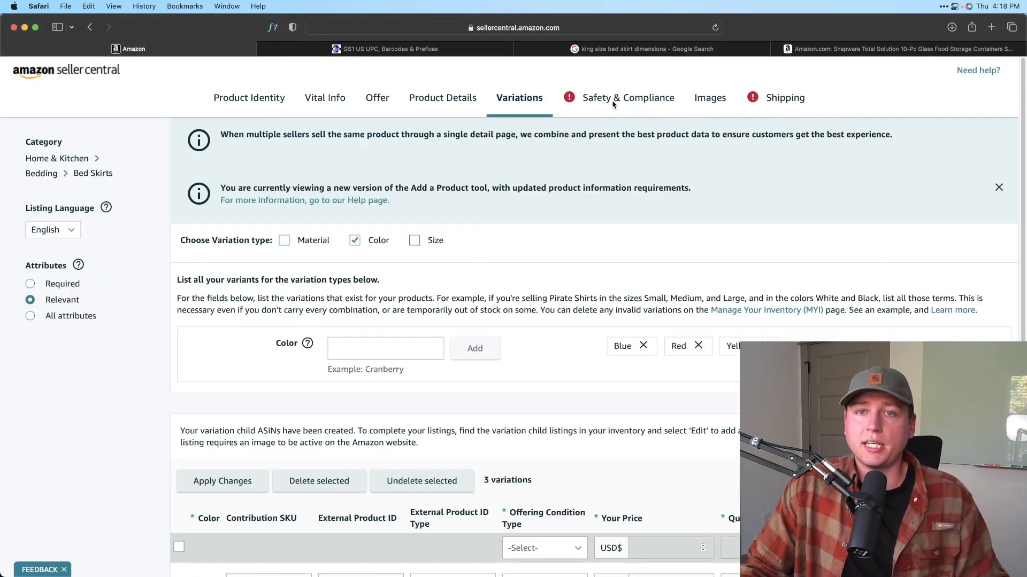
left_click(499, 107)
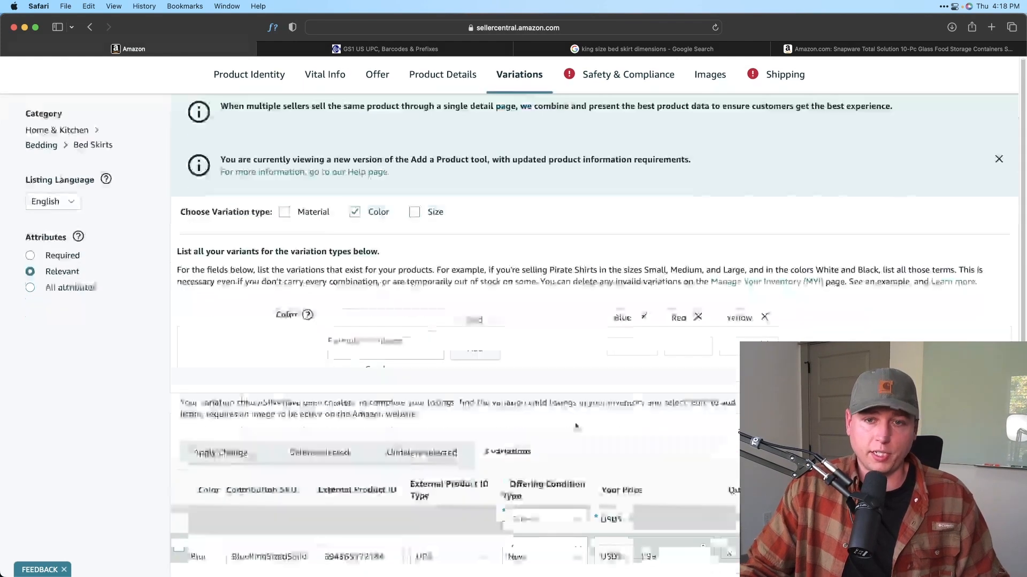
scroll(575, 422, "down", 10)
left_click_drag(570, 334, 772, 339)
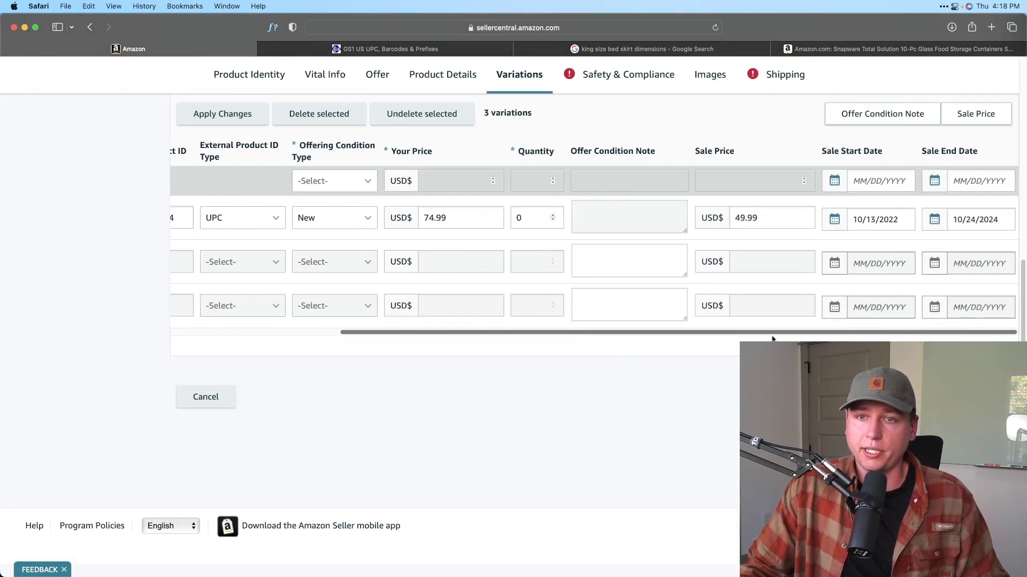
scroll(498, 374, "up", 4)
scroll(610, 138, "up", 3)
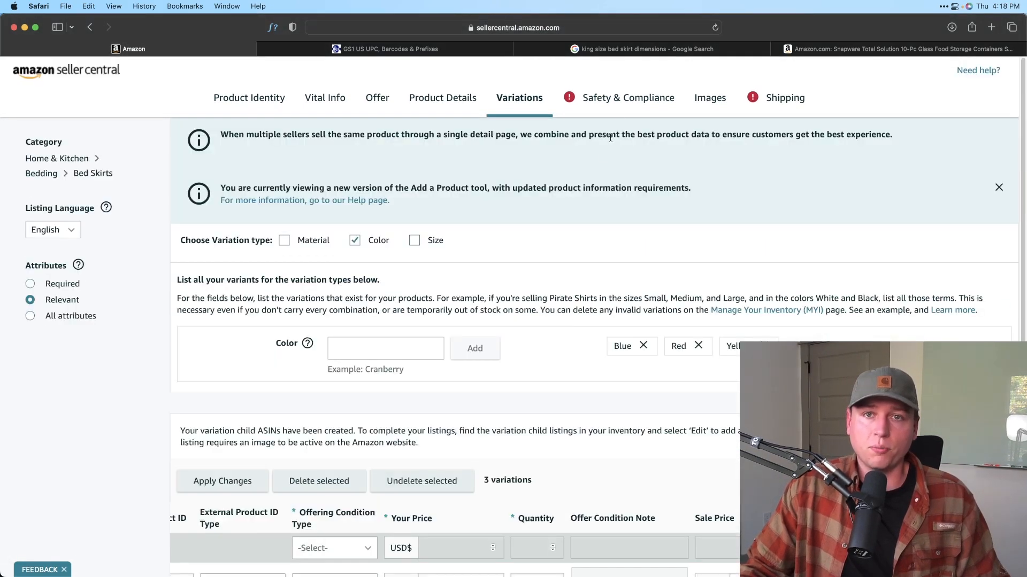
Step: Set the Country/Region of Origin to United States in the listing's Safety & Compliance section
left_click(617, 109)
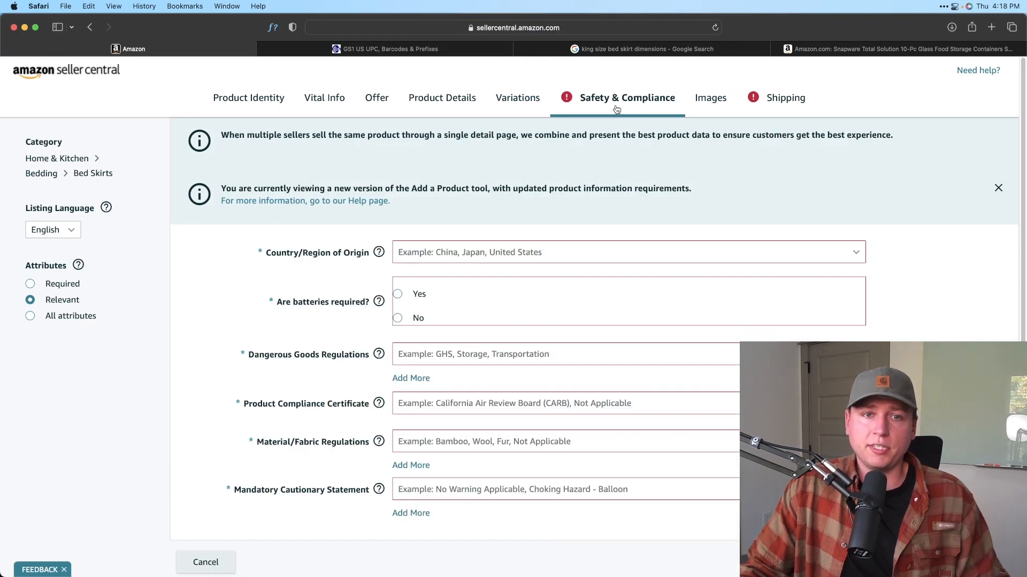
left_click(455, 255)
left_click(454, 298)
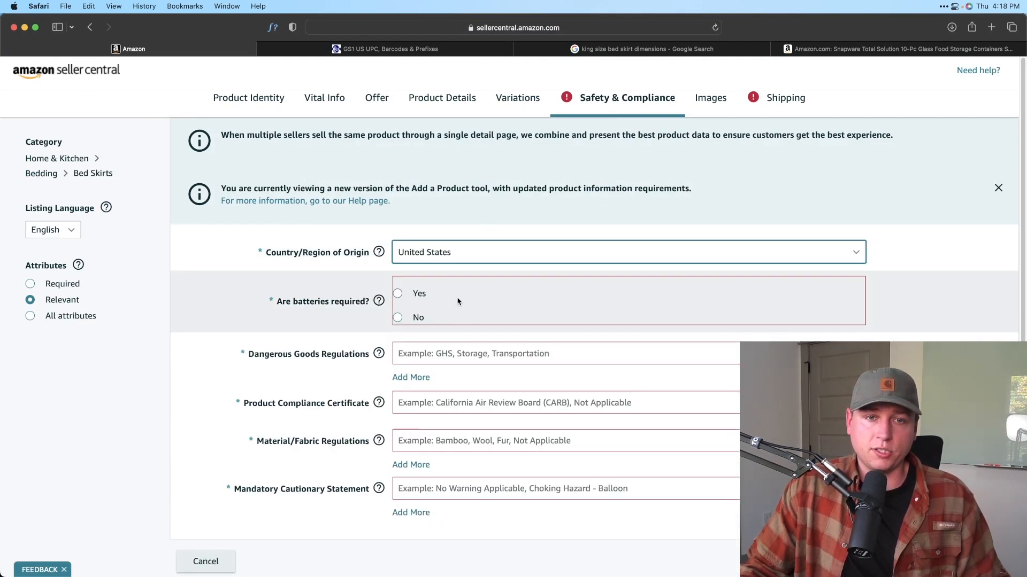
Step: Look through the other countries offered for Country/Region of Origin, keeping United States
left_click(465, 255)
scroll(483, 340, "down", 3)
scroll(483, 340, "down", 5)
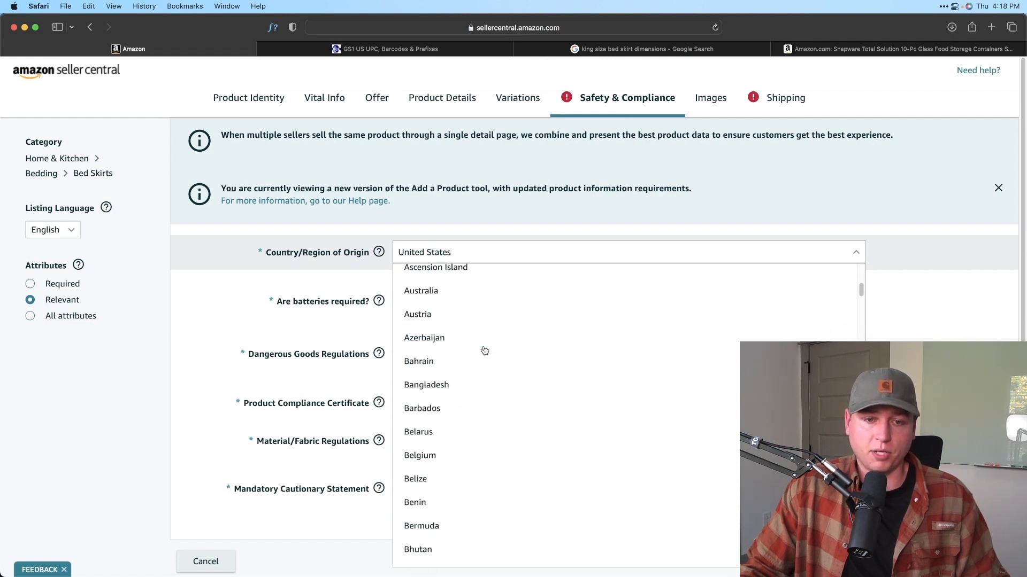
scroll(484, 348, "up", 6)
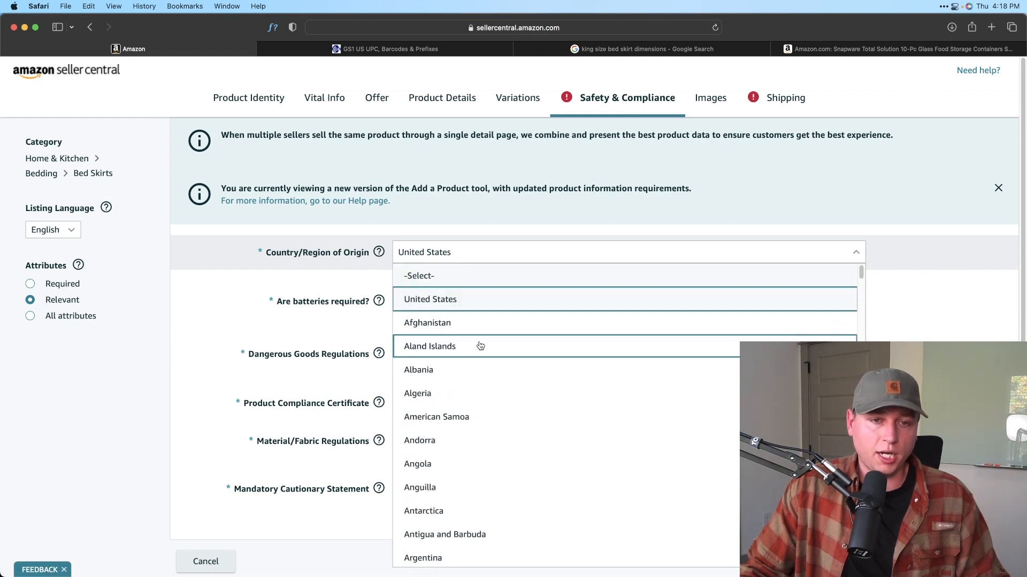
left_click(403, 232)
Step: Answer No to whether batteries are required for the product
scroll(300, 270, "down", 2)
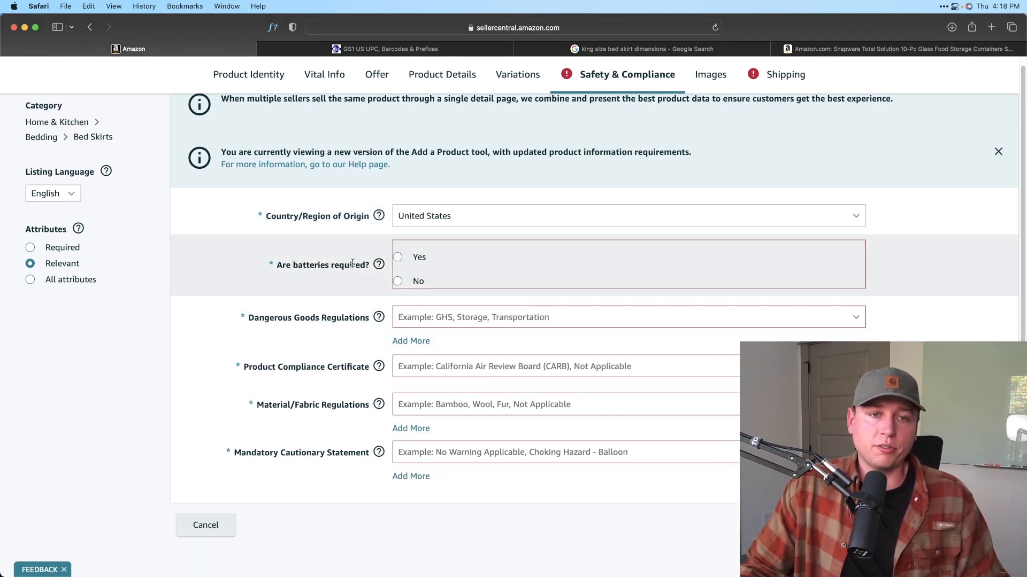
left_click(402, 285)
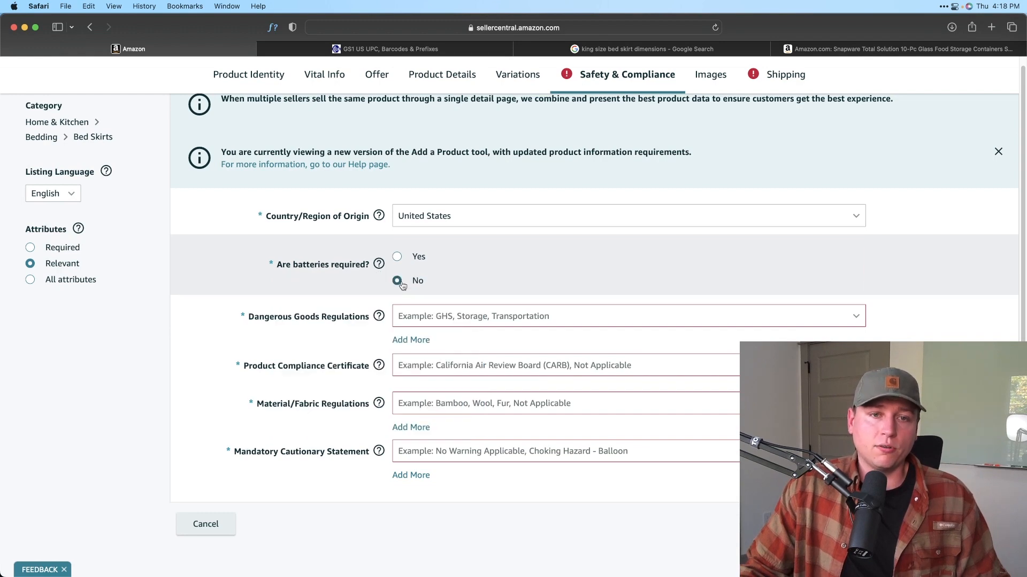
scroll(551, 289, "down", 1)
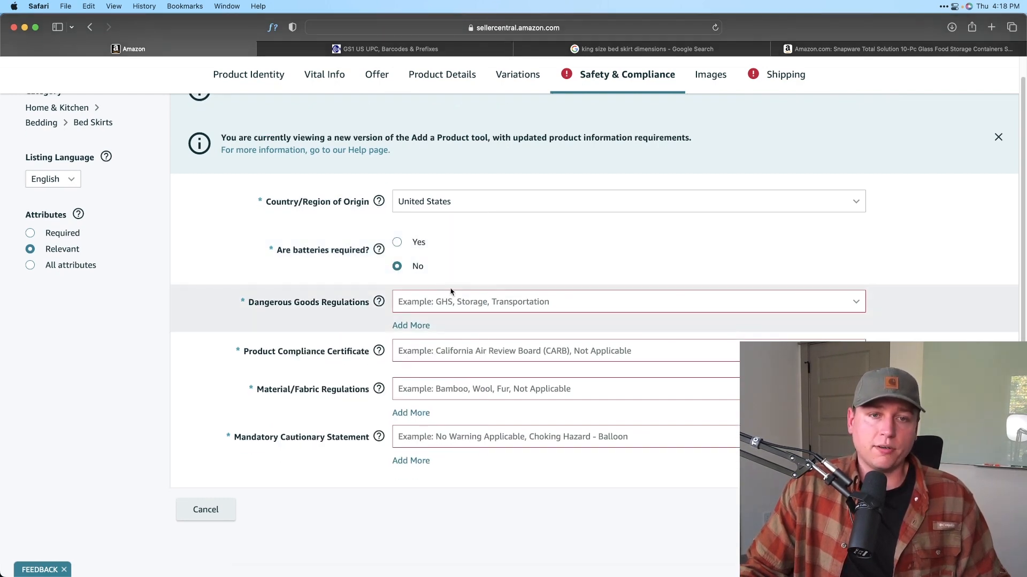
Step: Set Dangerous Goods Regulations to Not Applicable in the listing's Safety & Compliance section
mouse_move(385, 247)
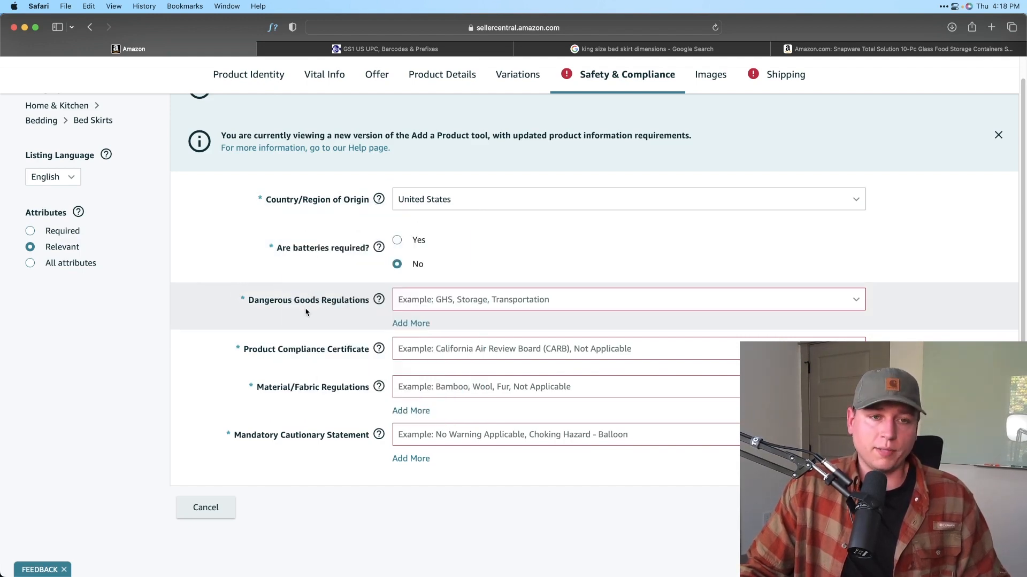
scroll(308, 299, "down", 1)
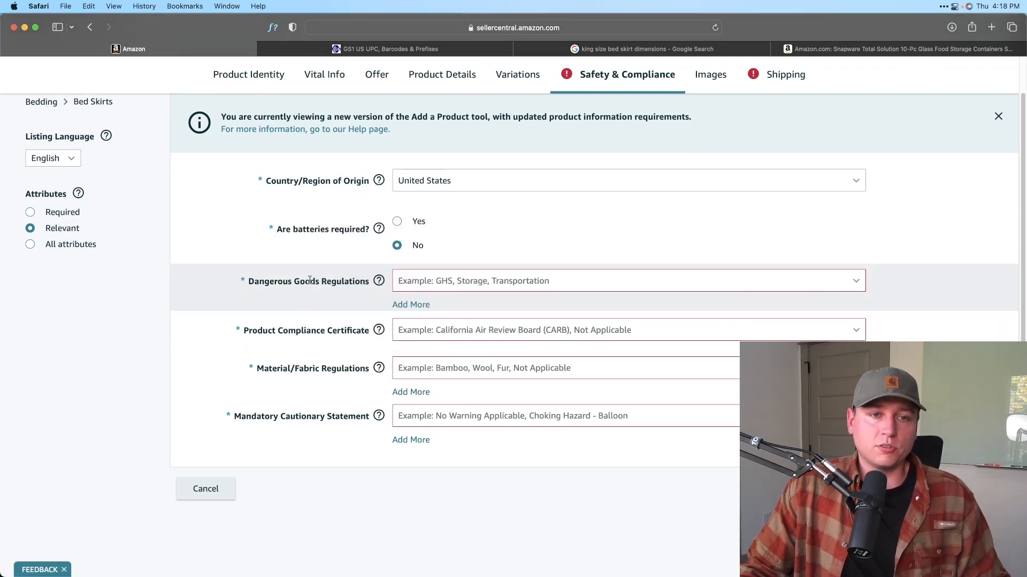
left_click(419, 280)
left_click(444, 449)
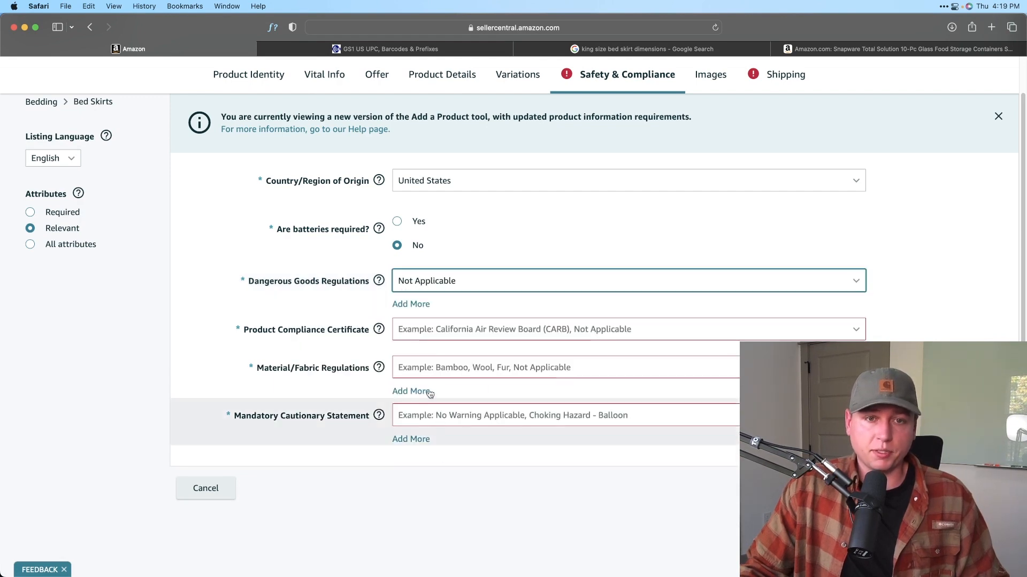
Step: Add a second Dangerous Goods Regulations entry, view its options, and remove the extra entry
left_click(419, 304)
left_click(427, 314)
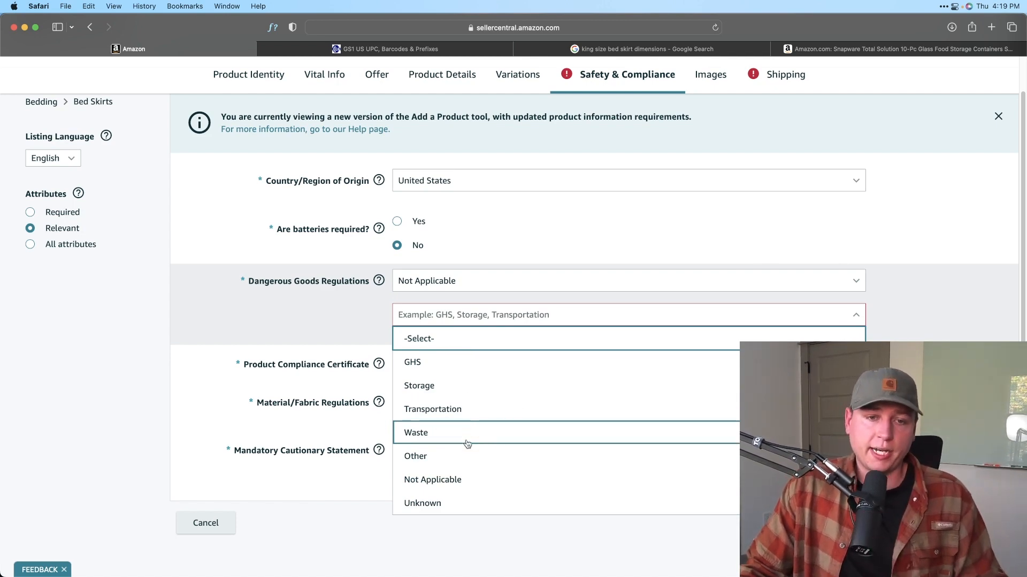
left_click(343, 327)
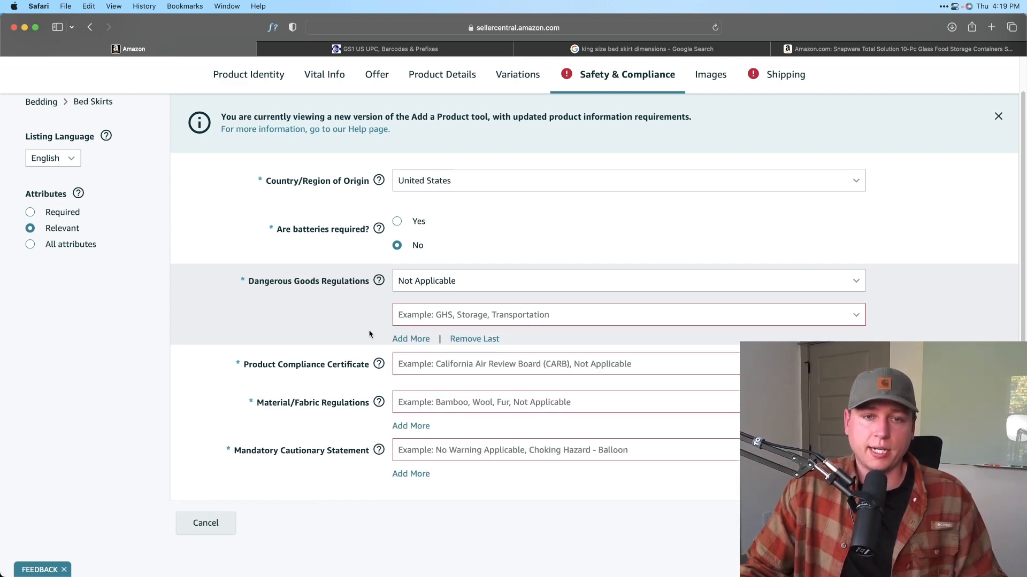
left_click(477, 337)
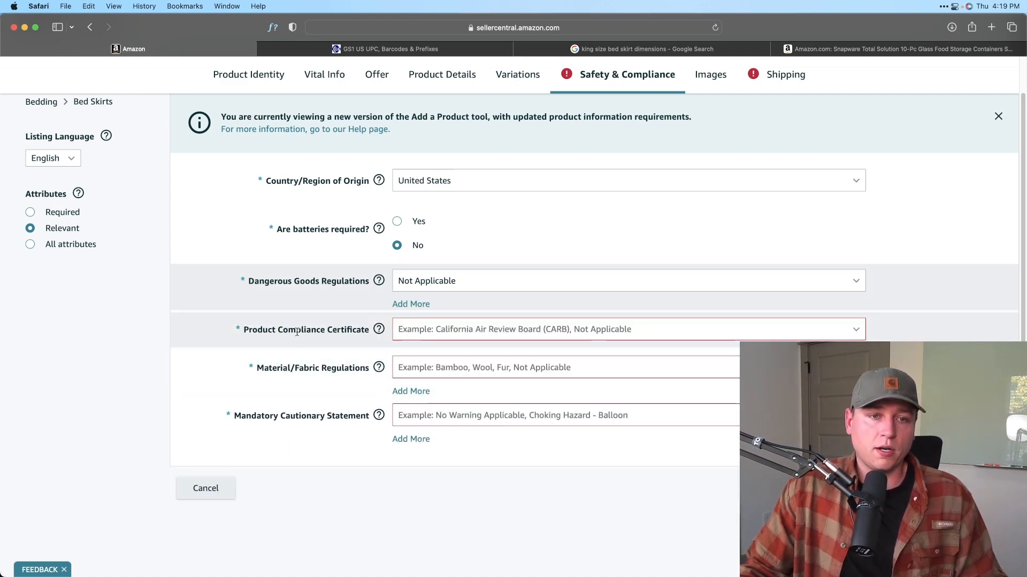
Step: Set the Product Compliance Certificate to Not Applicable
mouse_move(382, 333)
left_click(430, 332)
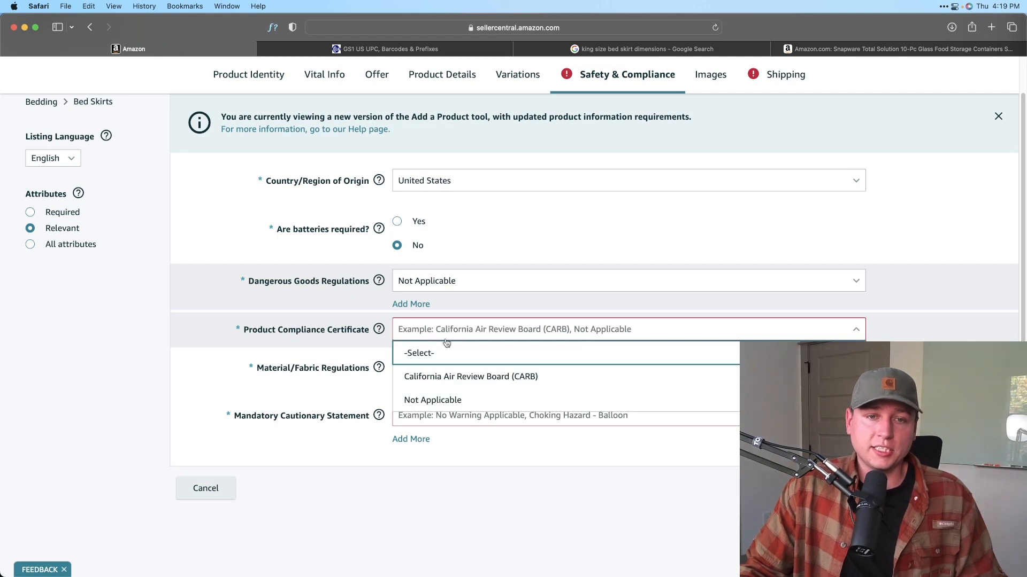
left_click(470, 400)
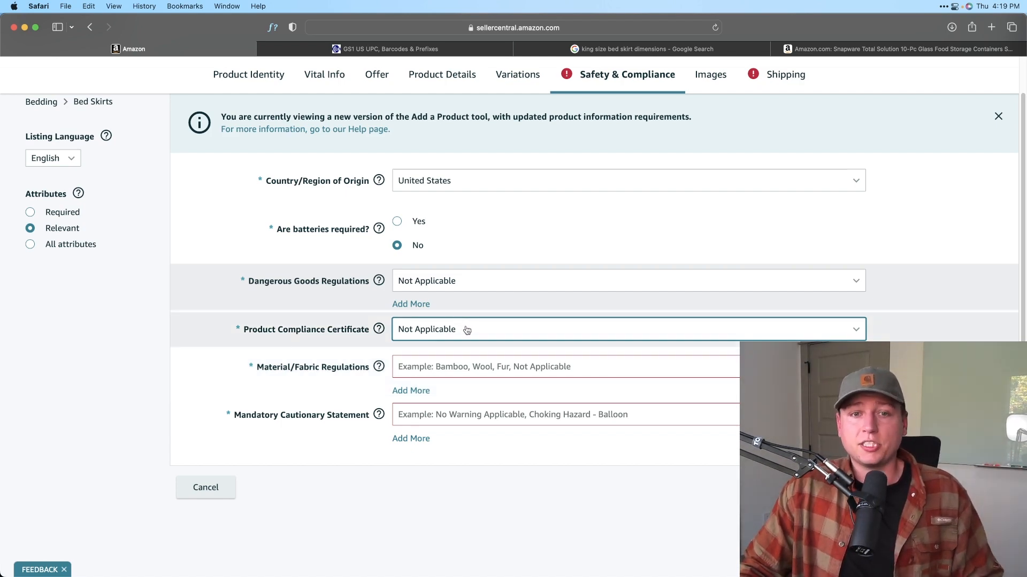
Step: Review the Product Compliance Certificate's options and help text, keeping Not Applicable selected
left_click(470, 332)
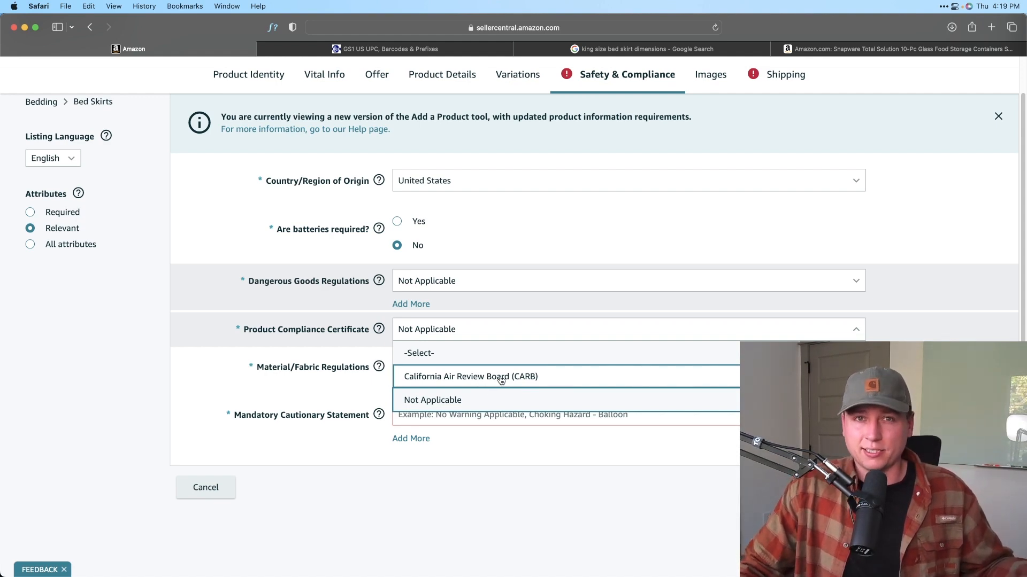
left_click(464, 402)
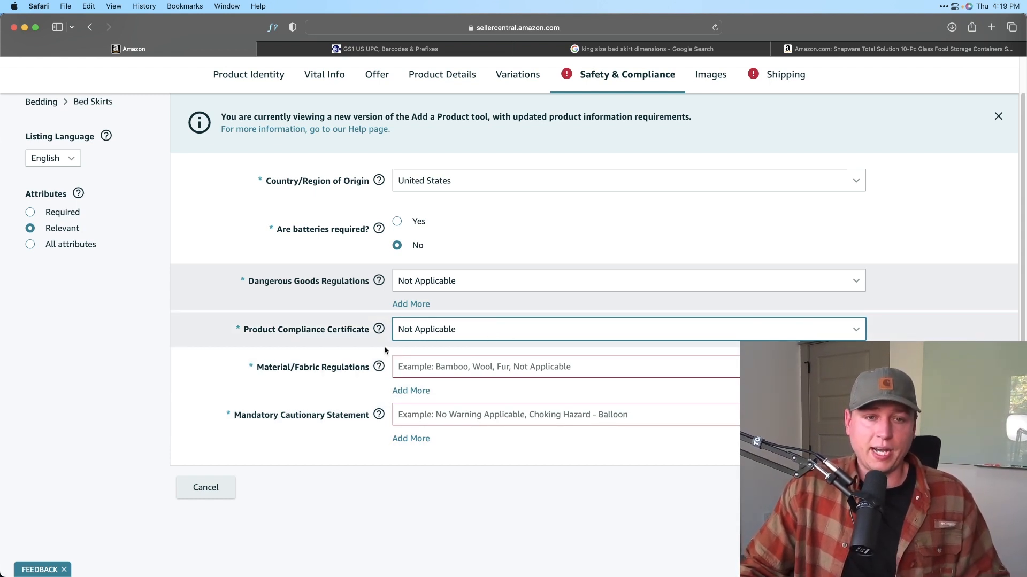
mouse_move(386, 328)
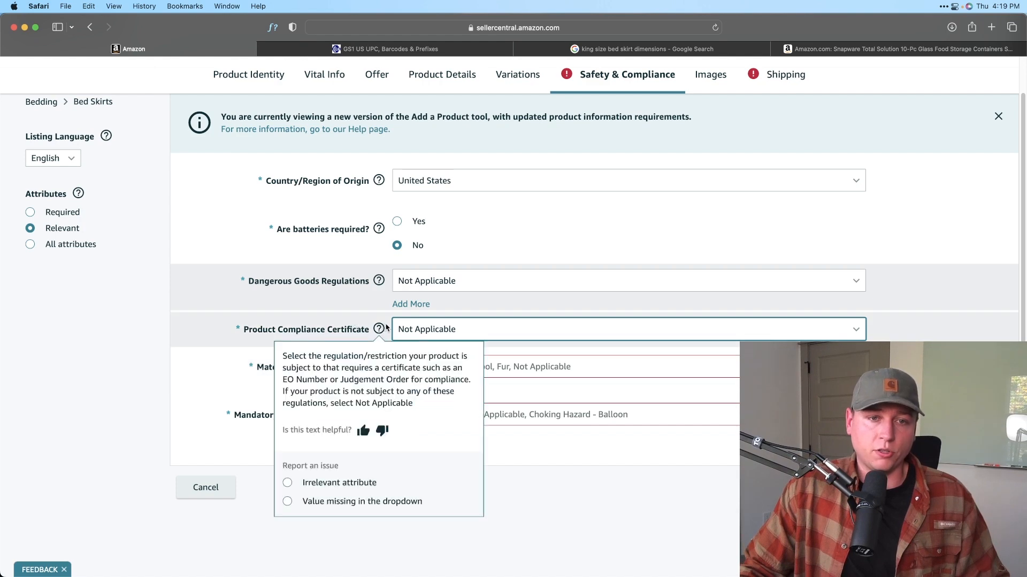
left_click_drag(295, 380, 408, 380)
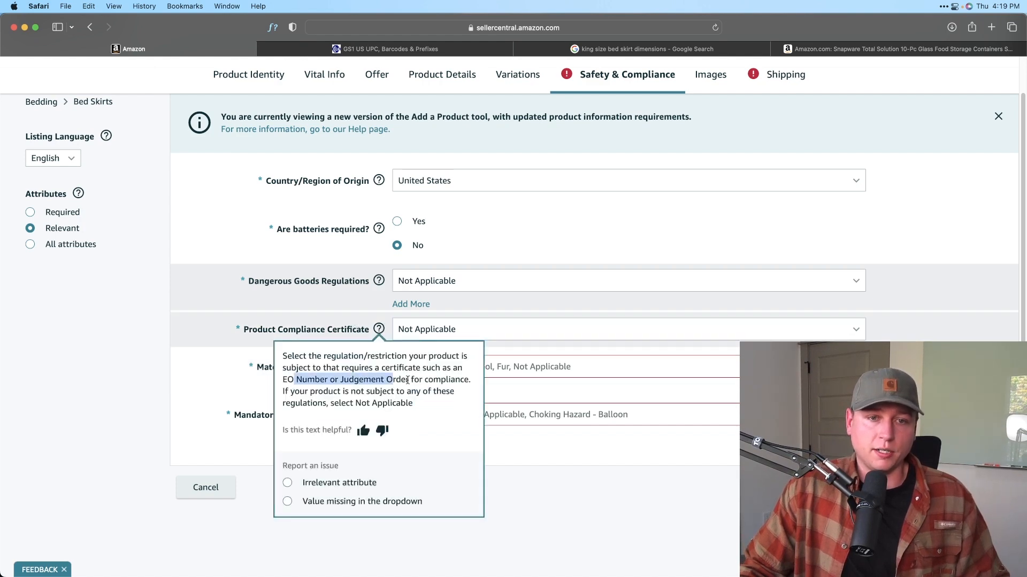
left_click(408, 379)
left_click(475, 333)
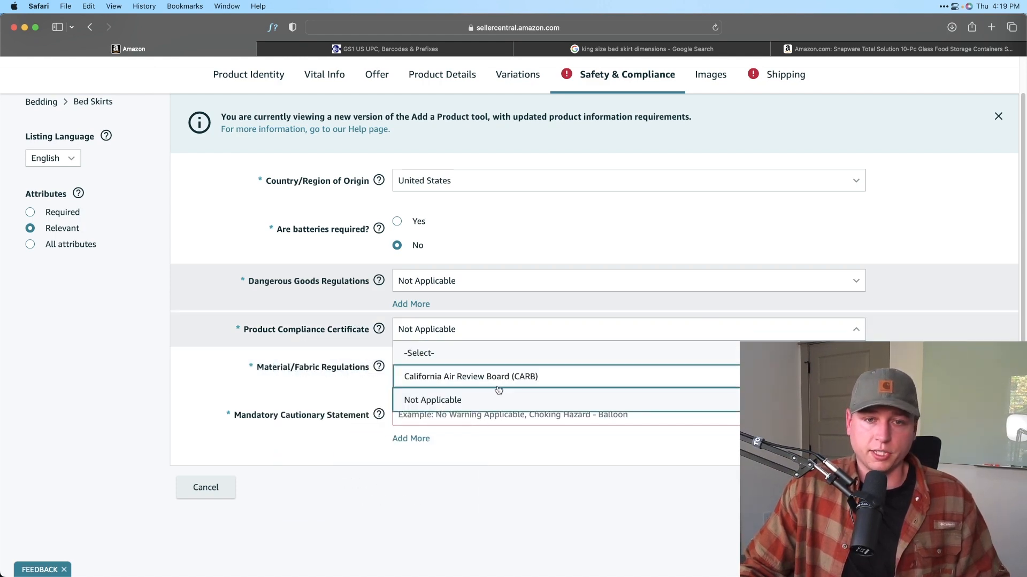
left_click(422, 399)
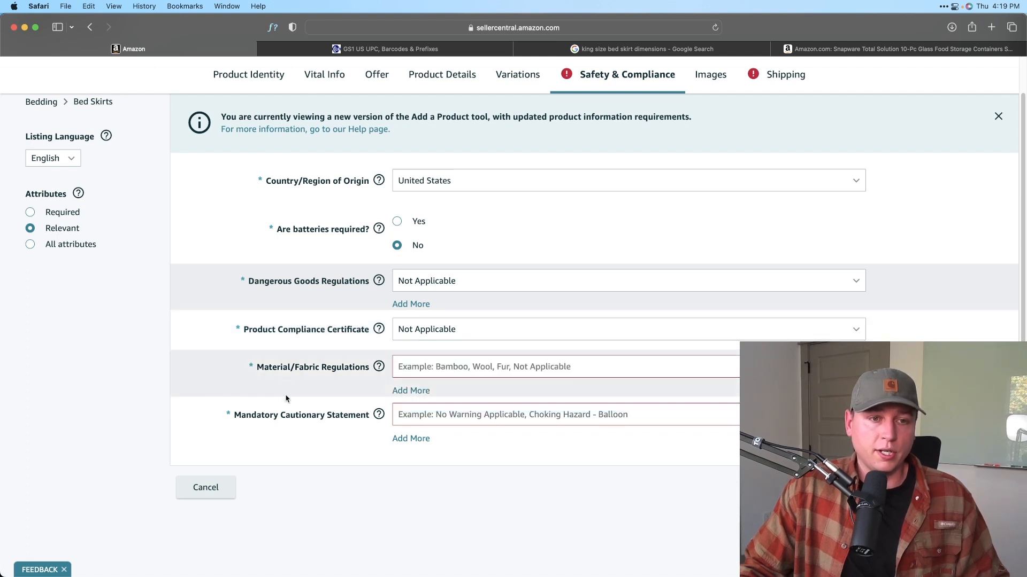
Step: Set Material/Fabric Regulations to Not Applicable and the Mandatory Cautionary Statement to No Warning Applicable
left_click(410, 371)
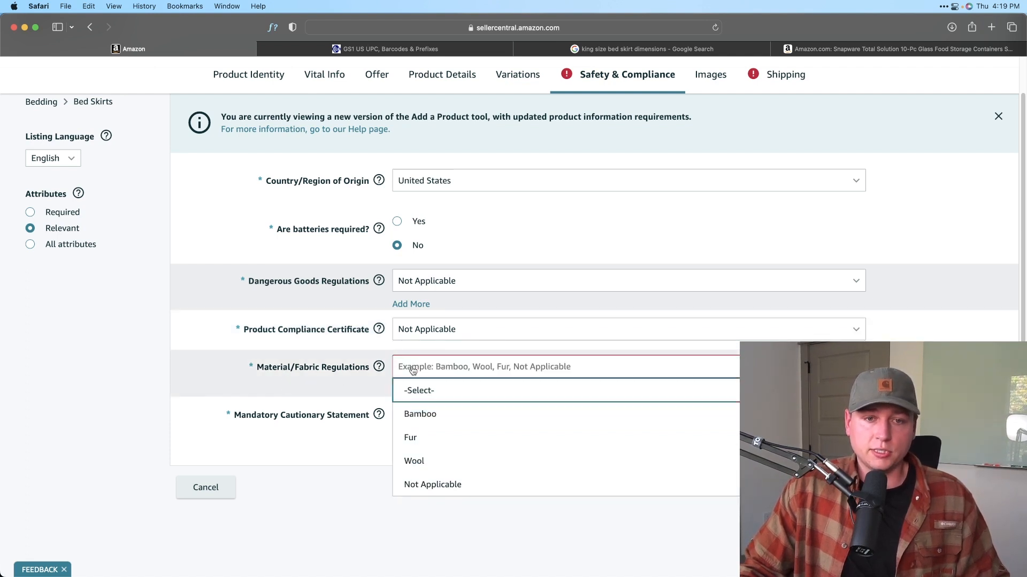
left_click(466, 484)
scroll(240, 351, "down", 2)
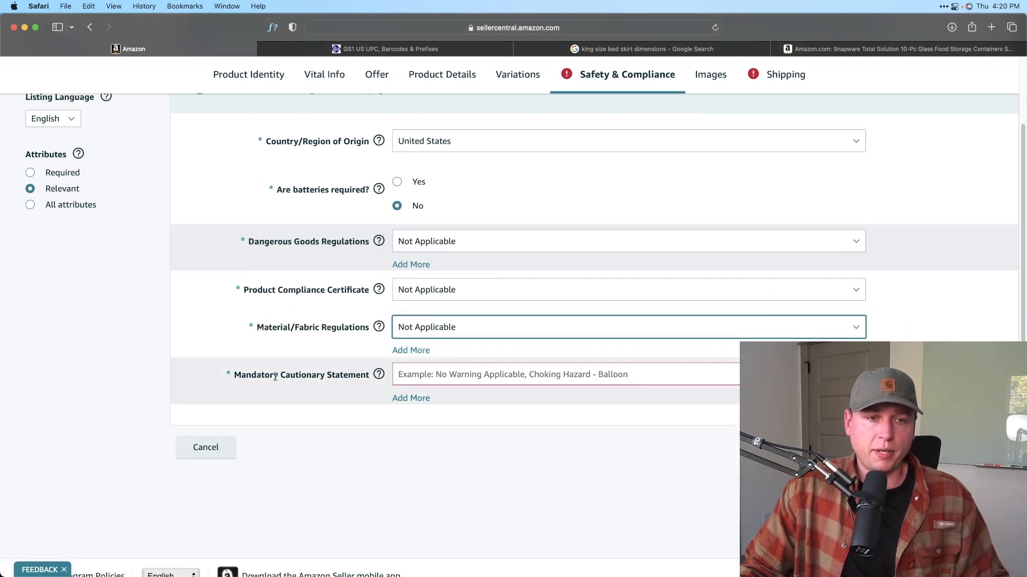
left_click(473, 374)
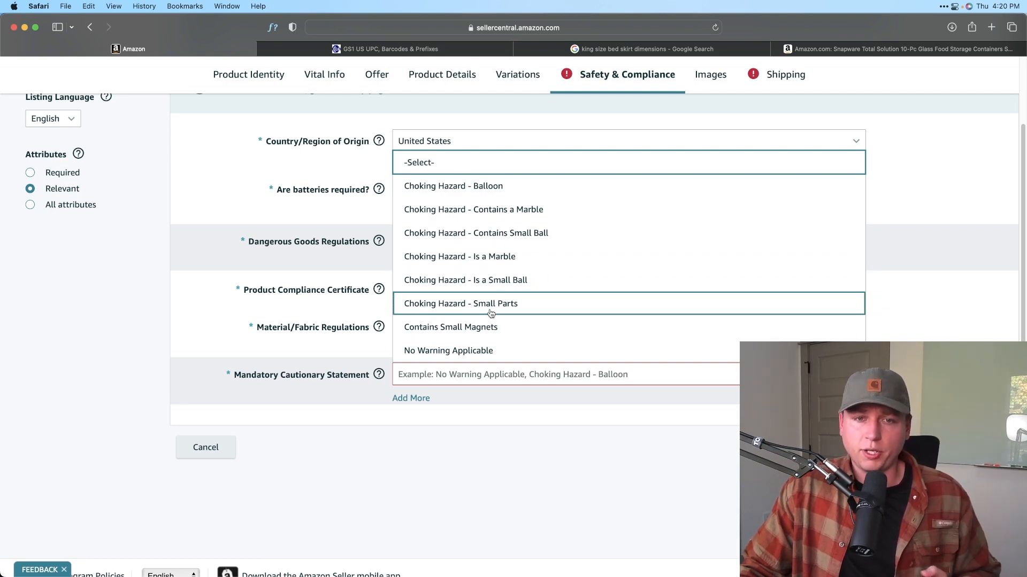
scroll(476, 374, "down", 1)
left_click(477, 348)
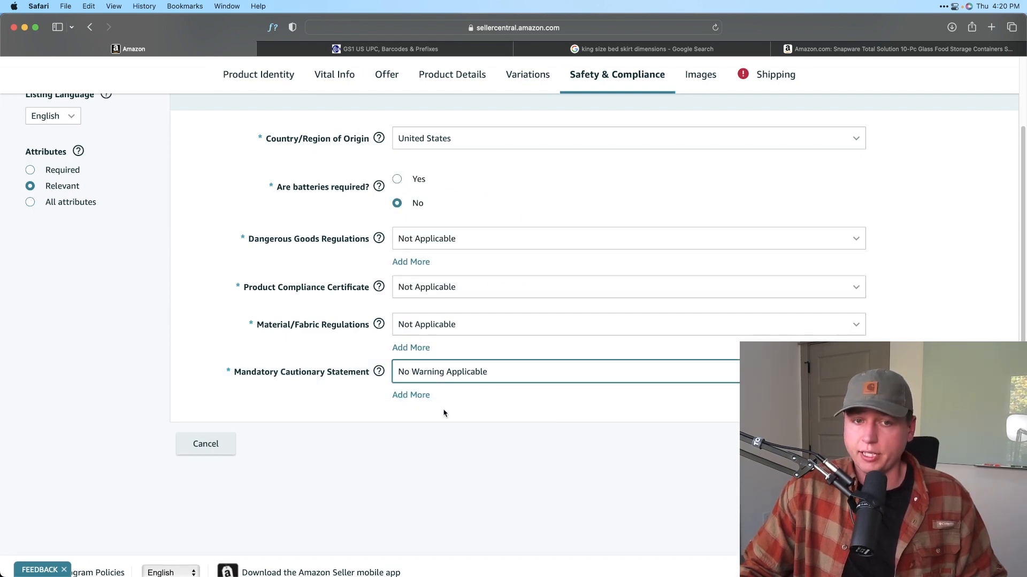
Step: Open the listing's Images section and look over the product image upload slots
scroll(553, 300, "up", 5)
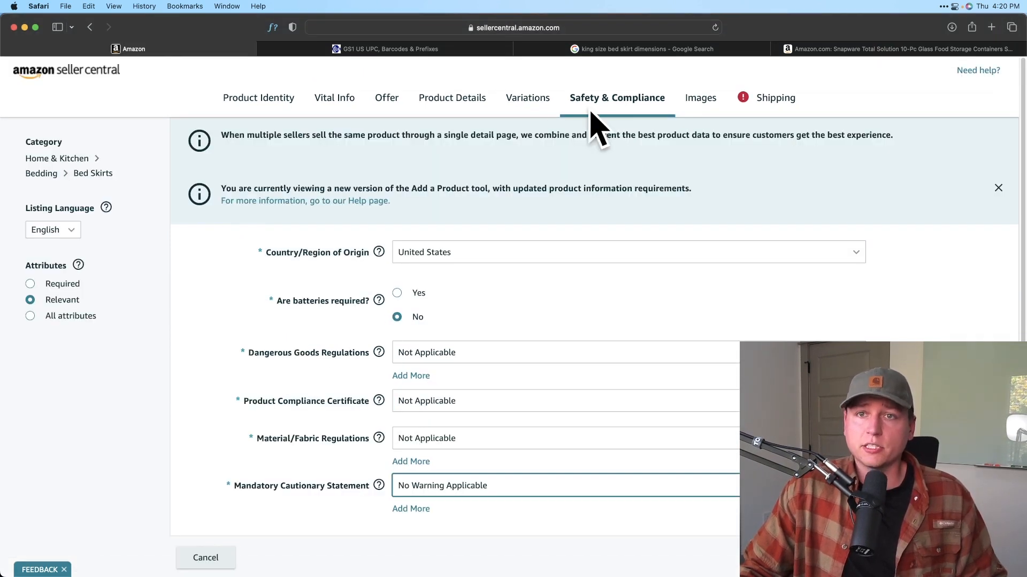
left_click(695, 99)
scroll(626, 217, "down", 5)
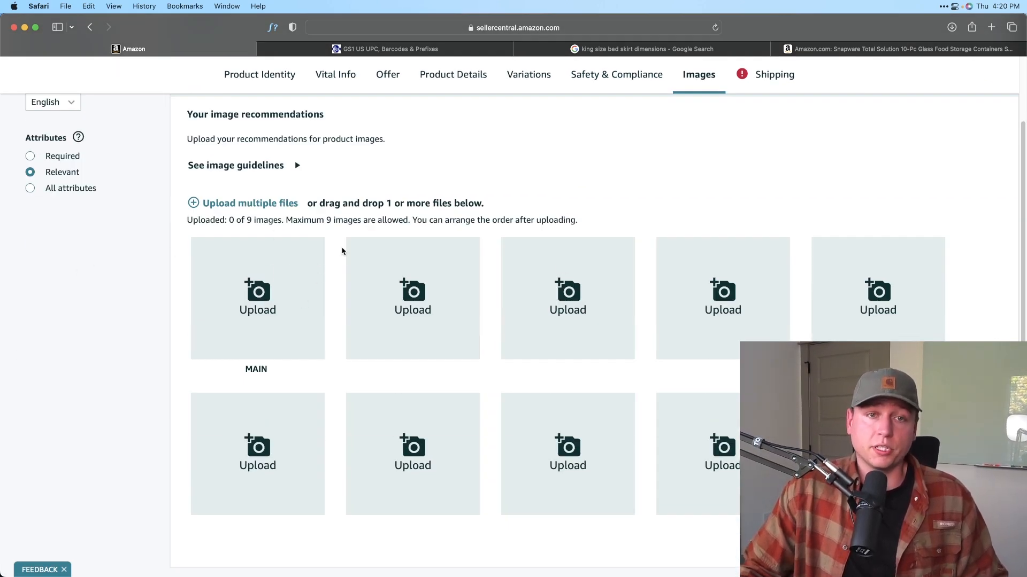
scroll(342, 268, "up", 1)
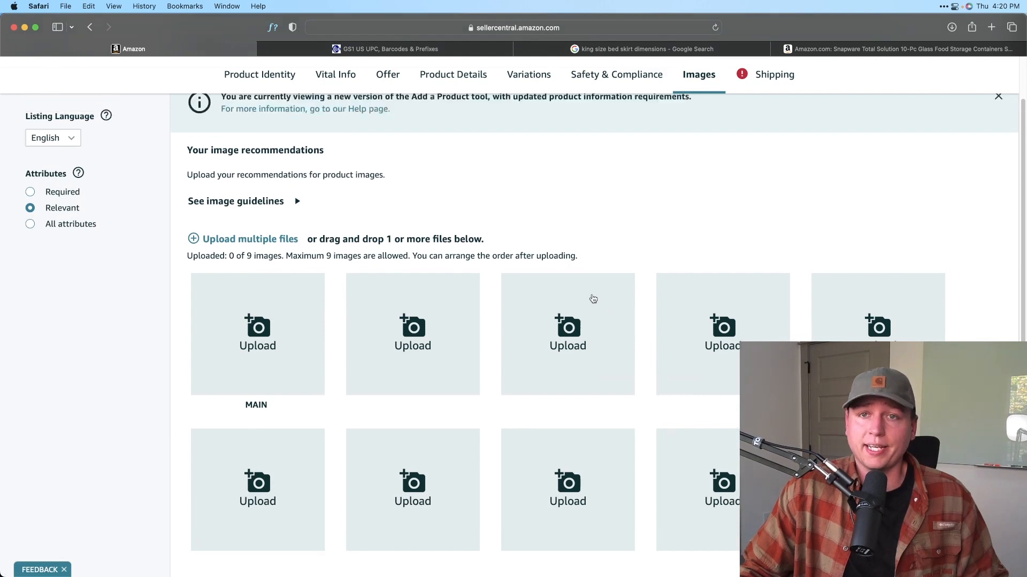
Step: Open the listing's Shipping section and review the required Item Package Dimensions fields for length, width and height
scroll(604, 283, "up", 3)
scroll(641, 252, "up", 1)
left_click(764, 106)
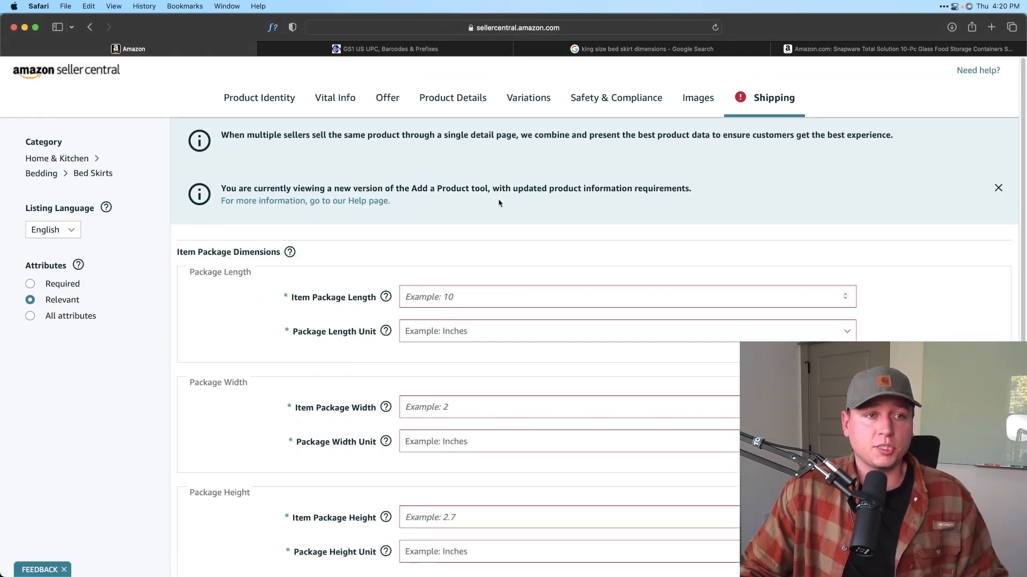
scroll(498, 203, "down", 3)
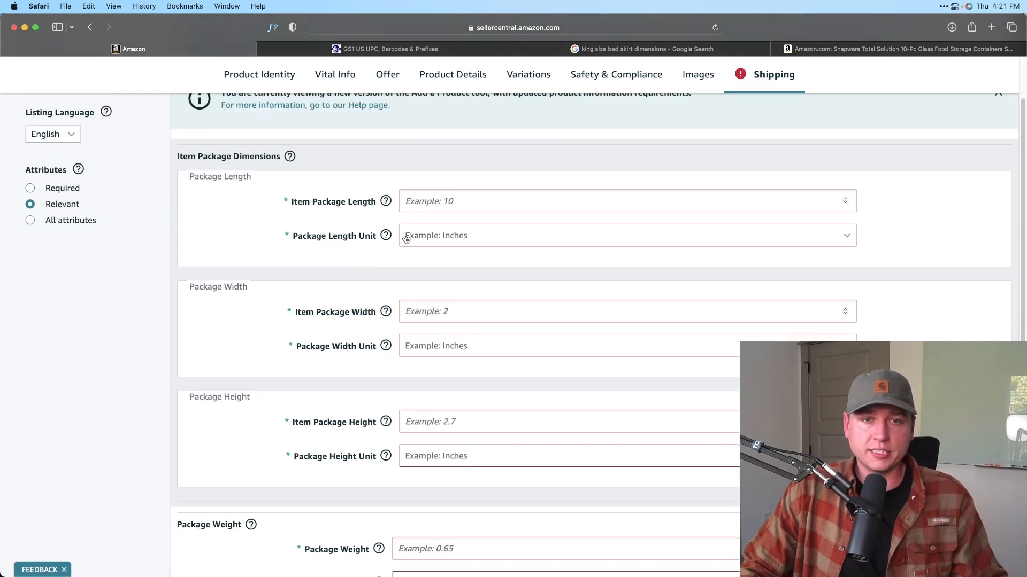
scroll(494, 278, "up", 1)
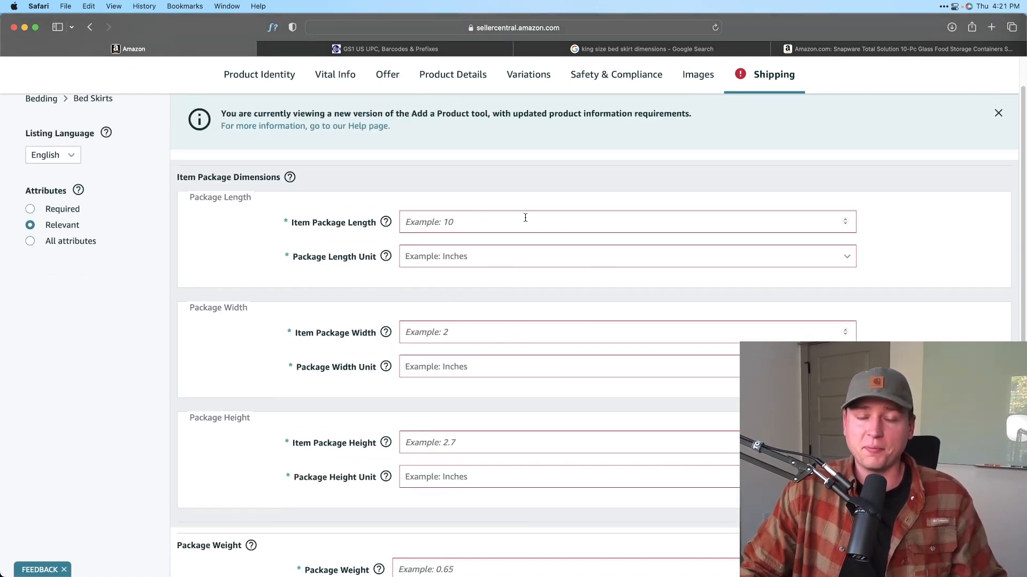
scroll(524, 222, "up", 1)
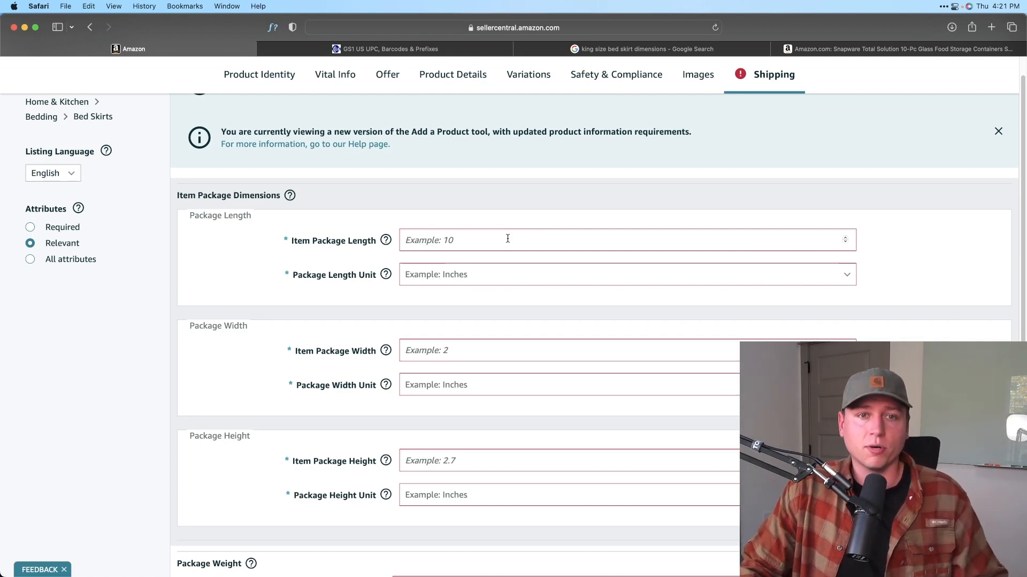
scroll(490, 234, "down", 1)
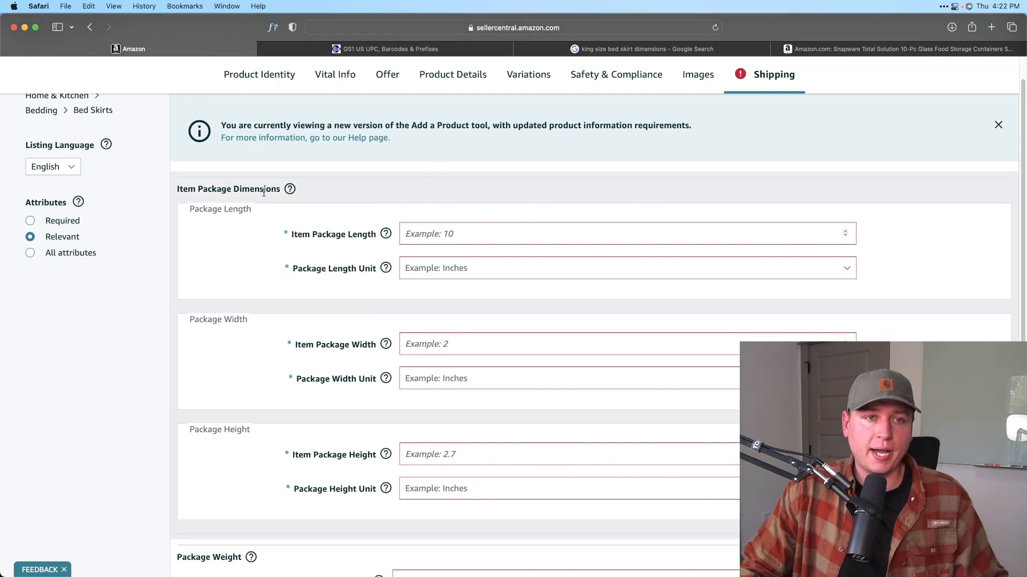
scroll(256, 193, "down", 1)
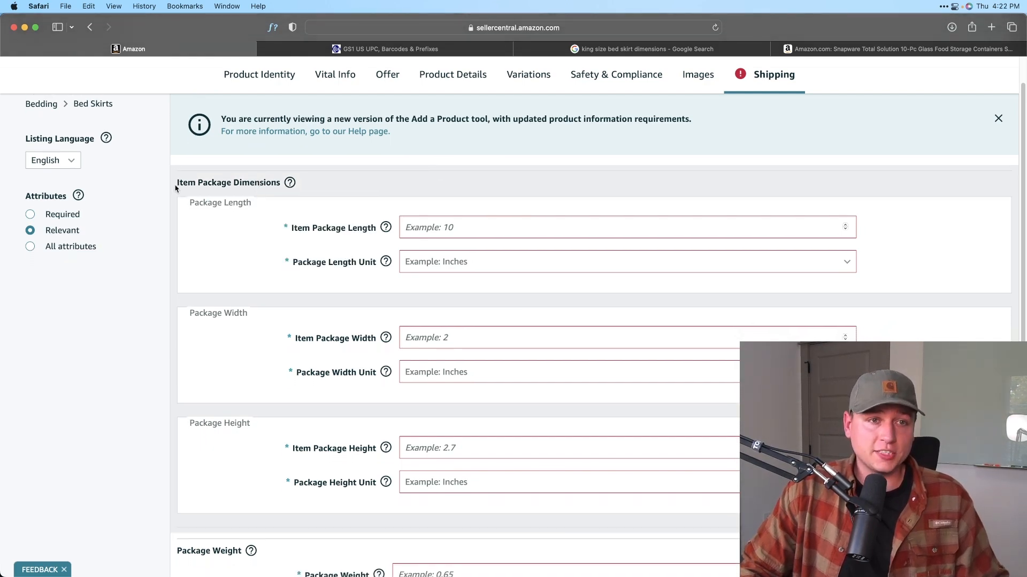
left_click_drag(178, 183, 280, 183)
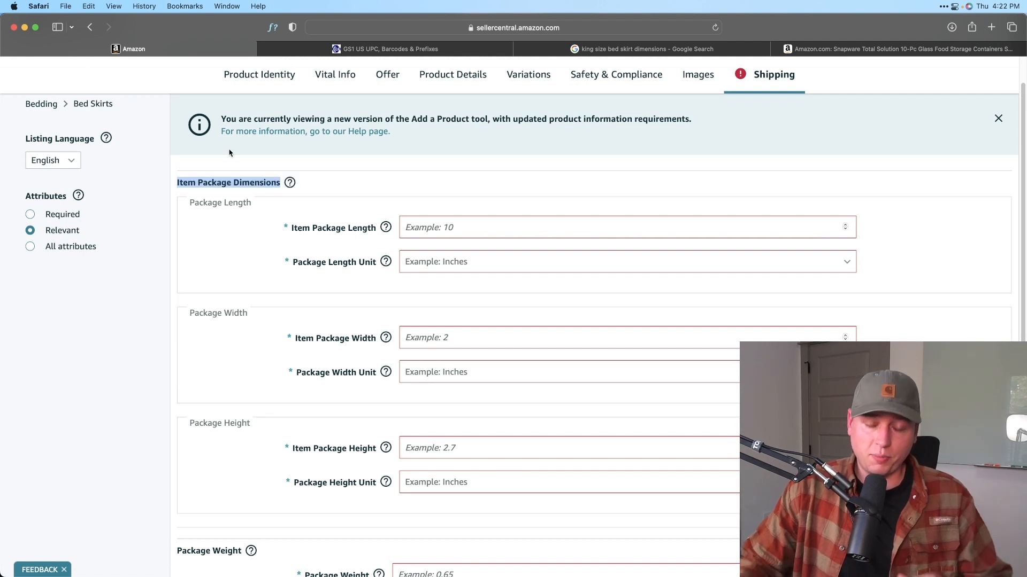